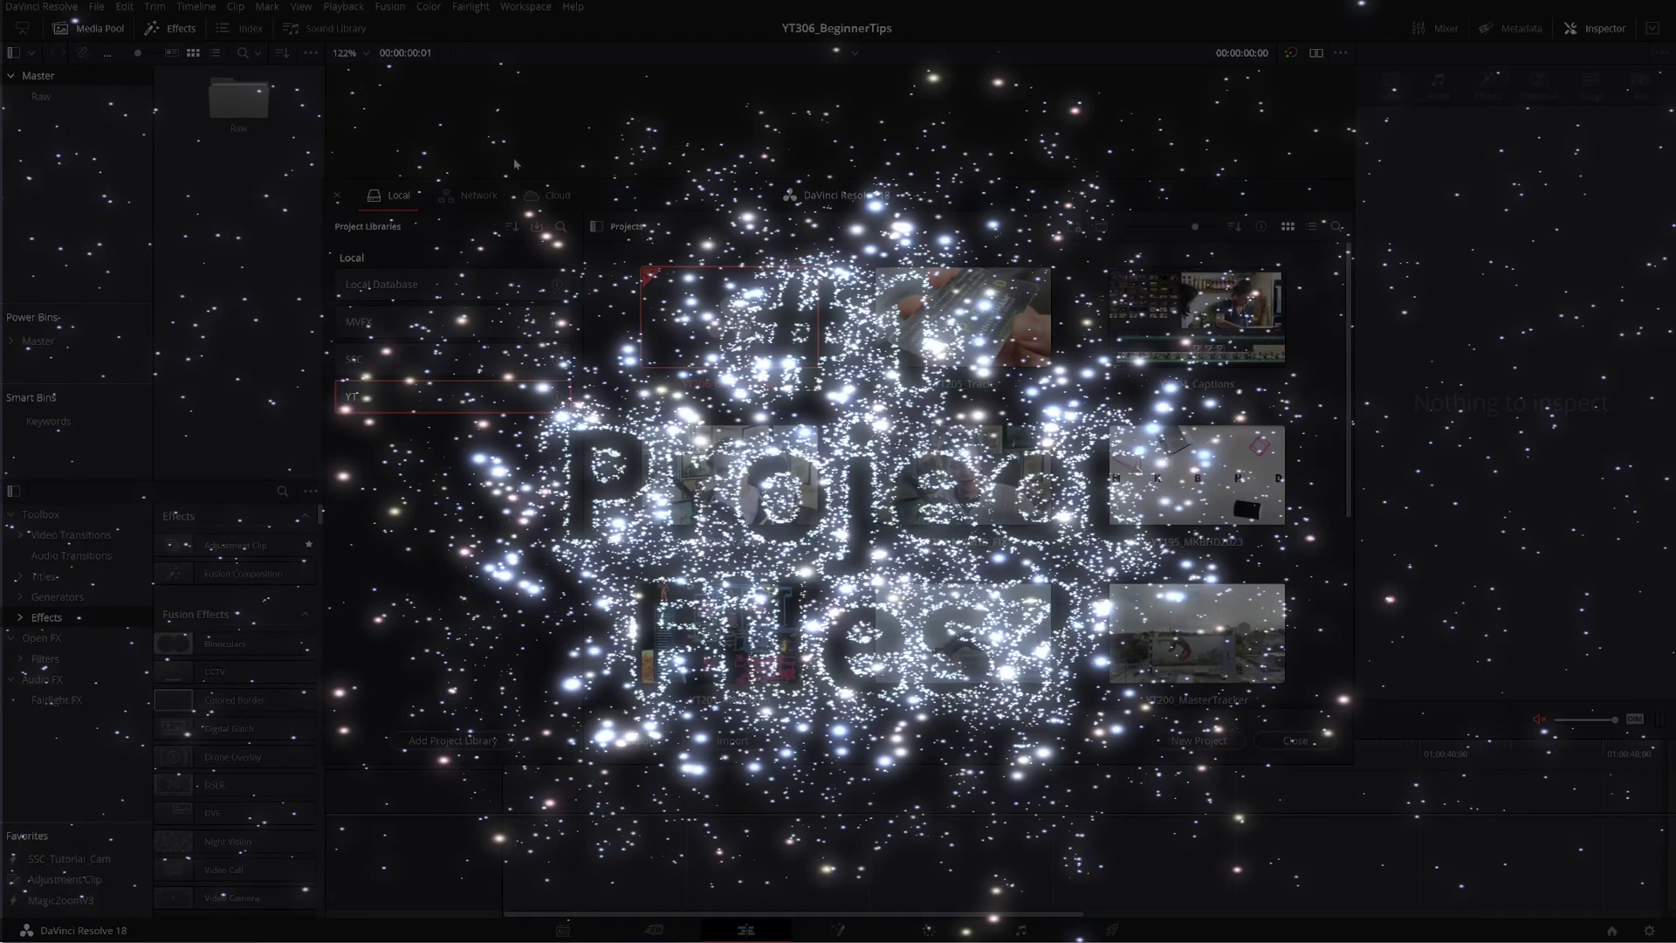
left_click_drag(629, 212, 548, 147)
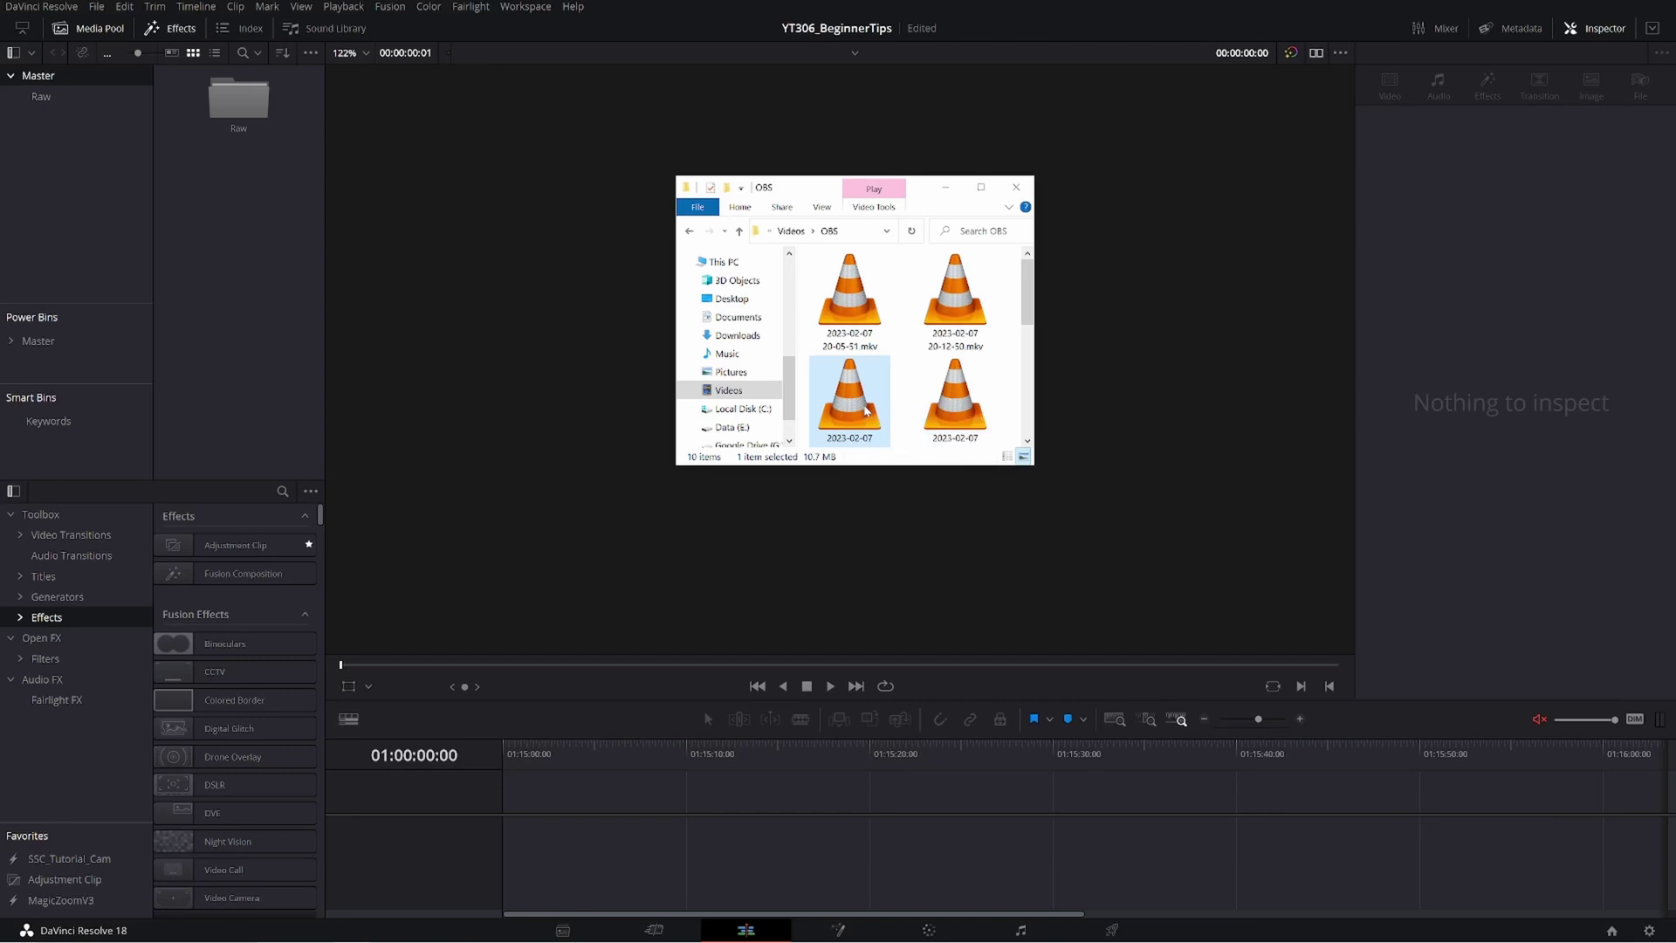
Import the selected OBS video from the file browser into the Master bin and change the project frame rate to match it
left_click_drag(850, 397, 233, 234)
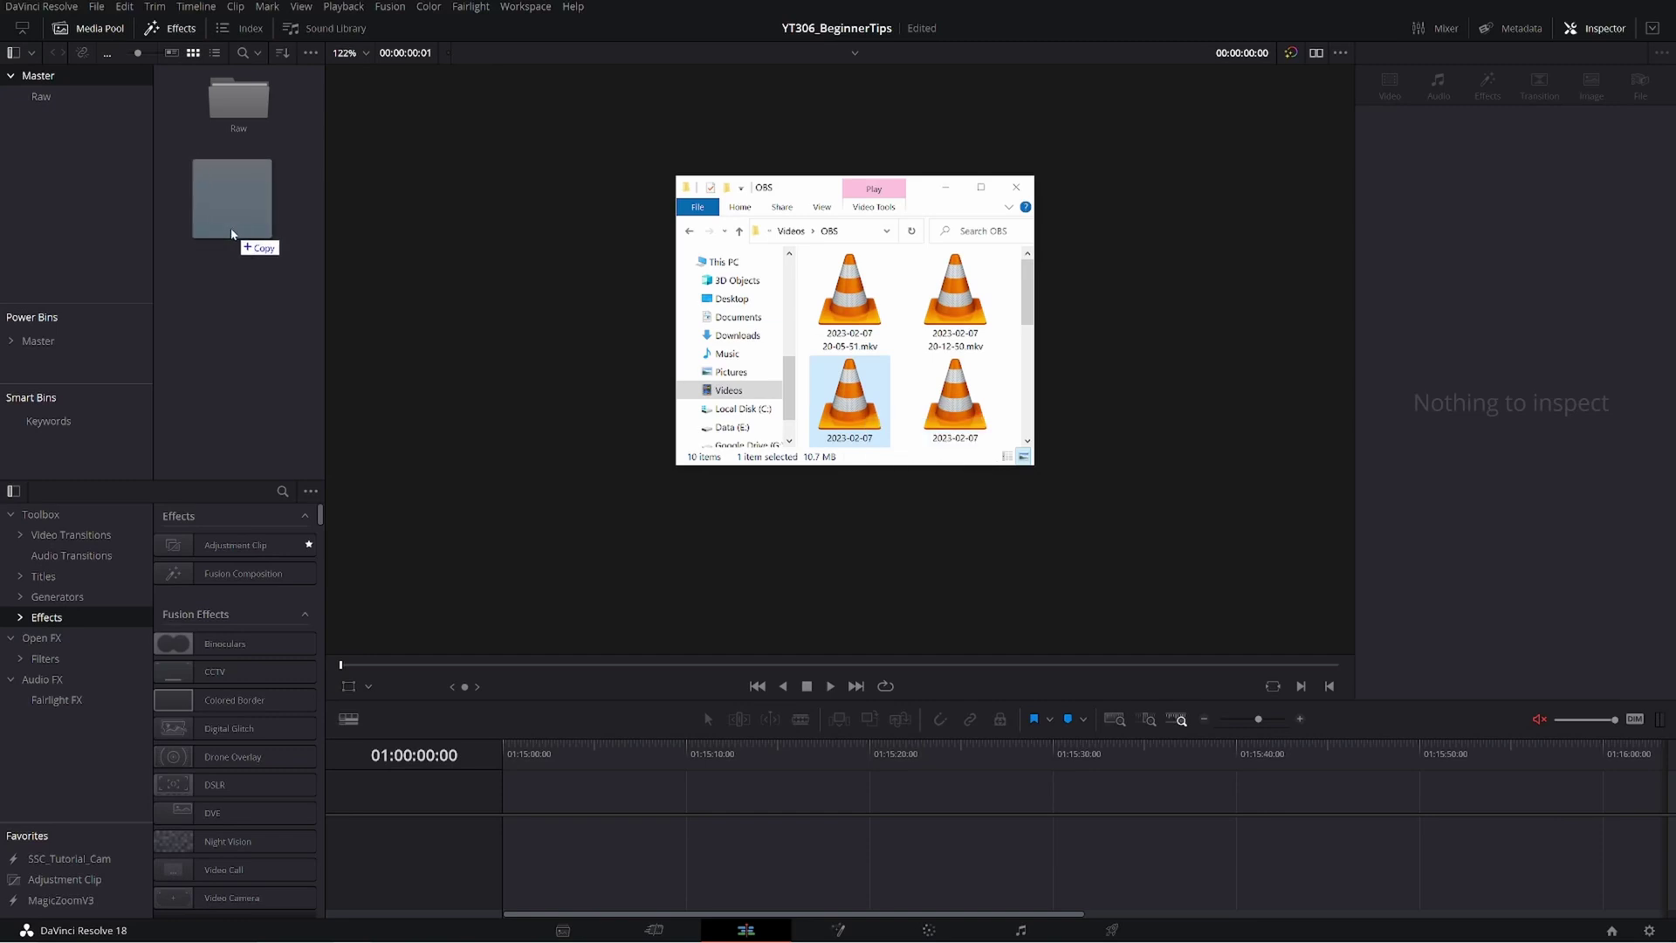
left_click_drag(233, 234, 233, 236)
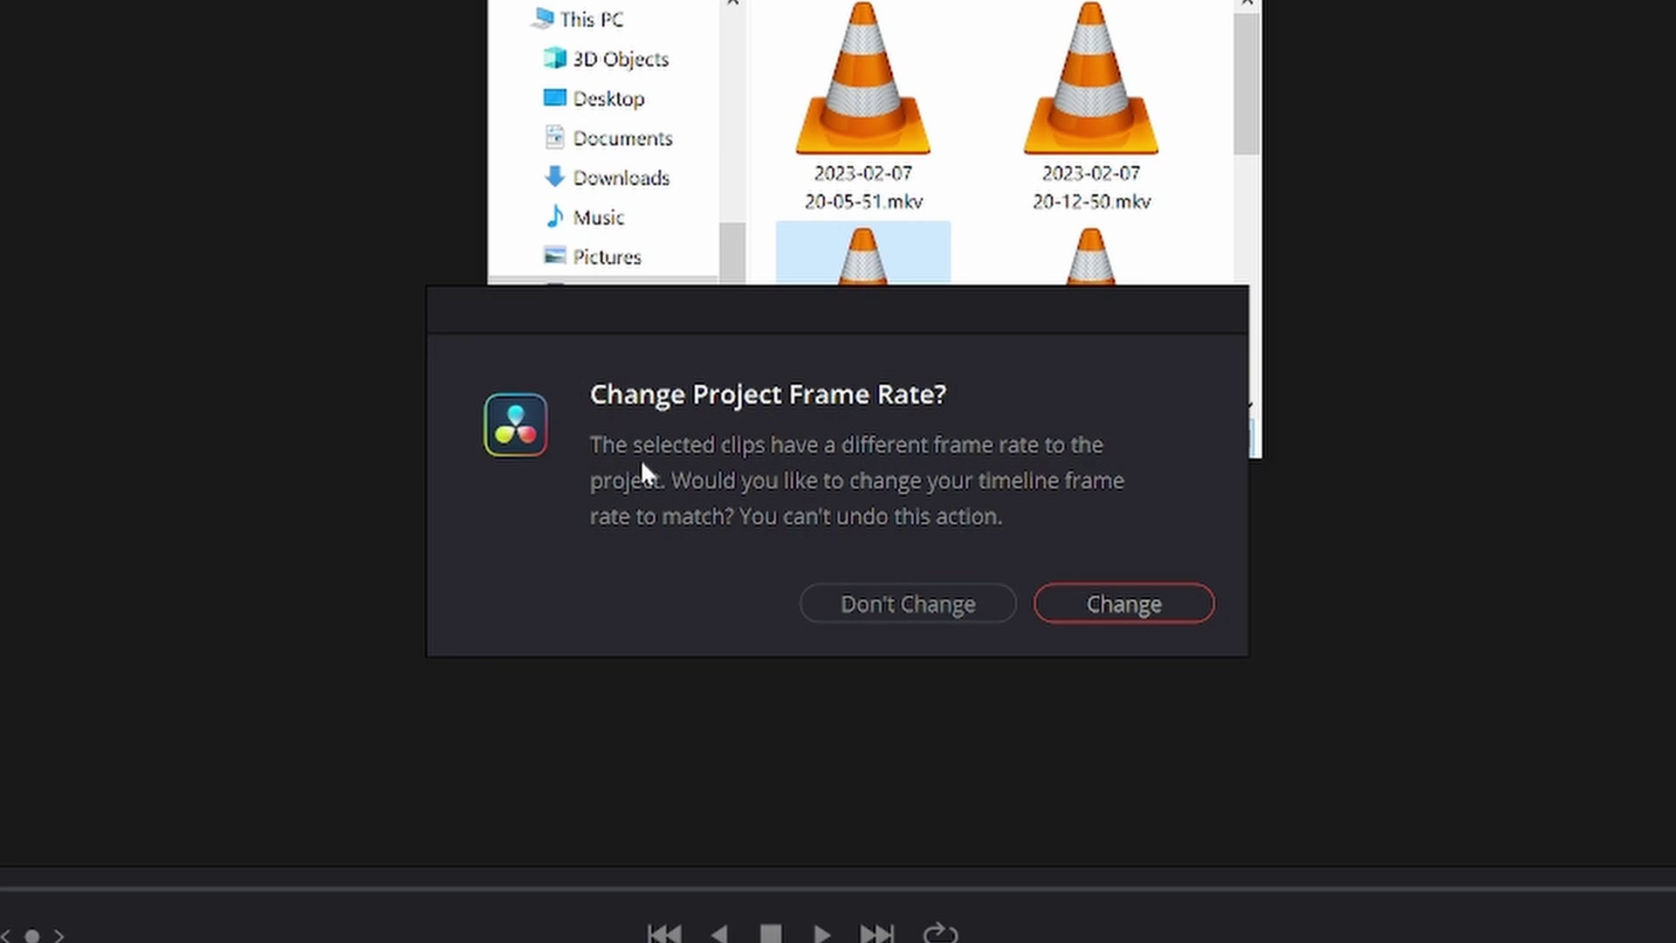
left_click(1084, 593)
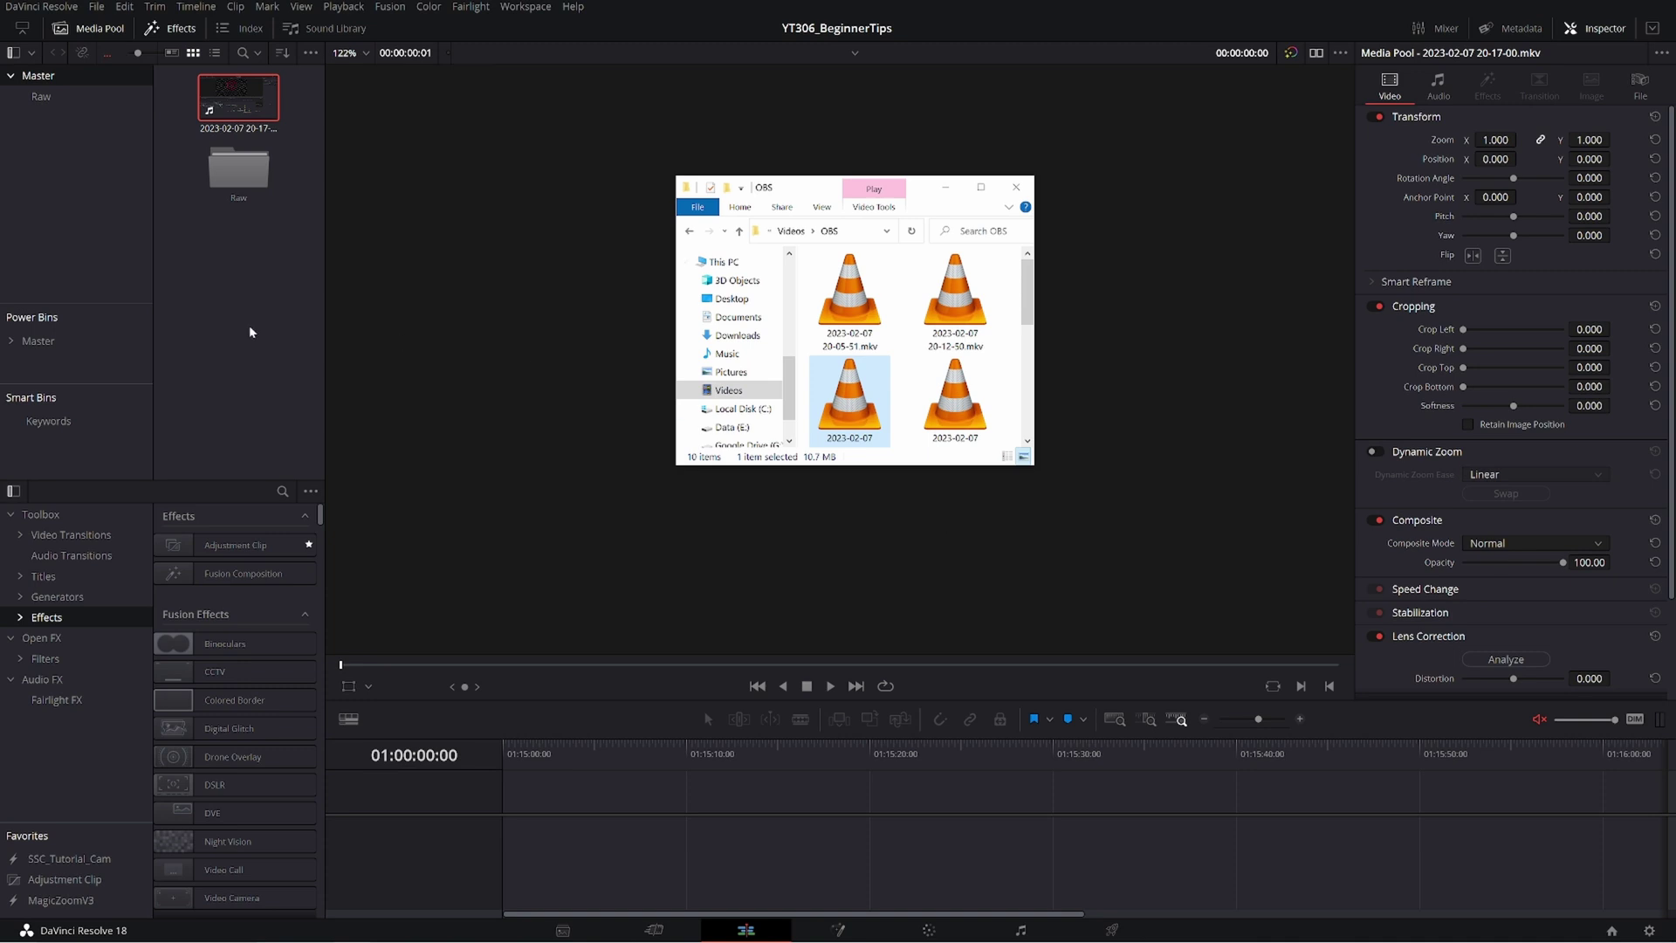
Create a new timeline named Timeline 1 with Use Project Settings turned off
right_click(195, 273)
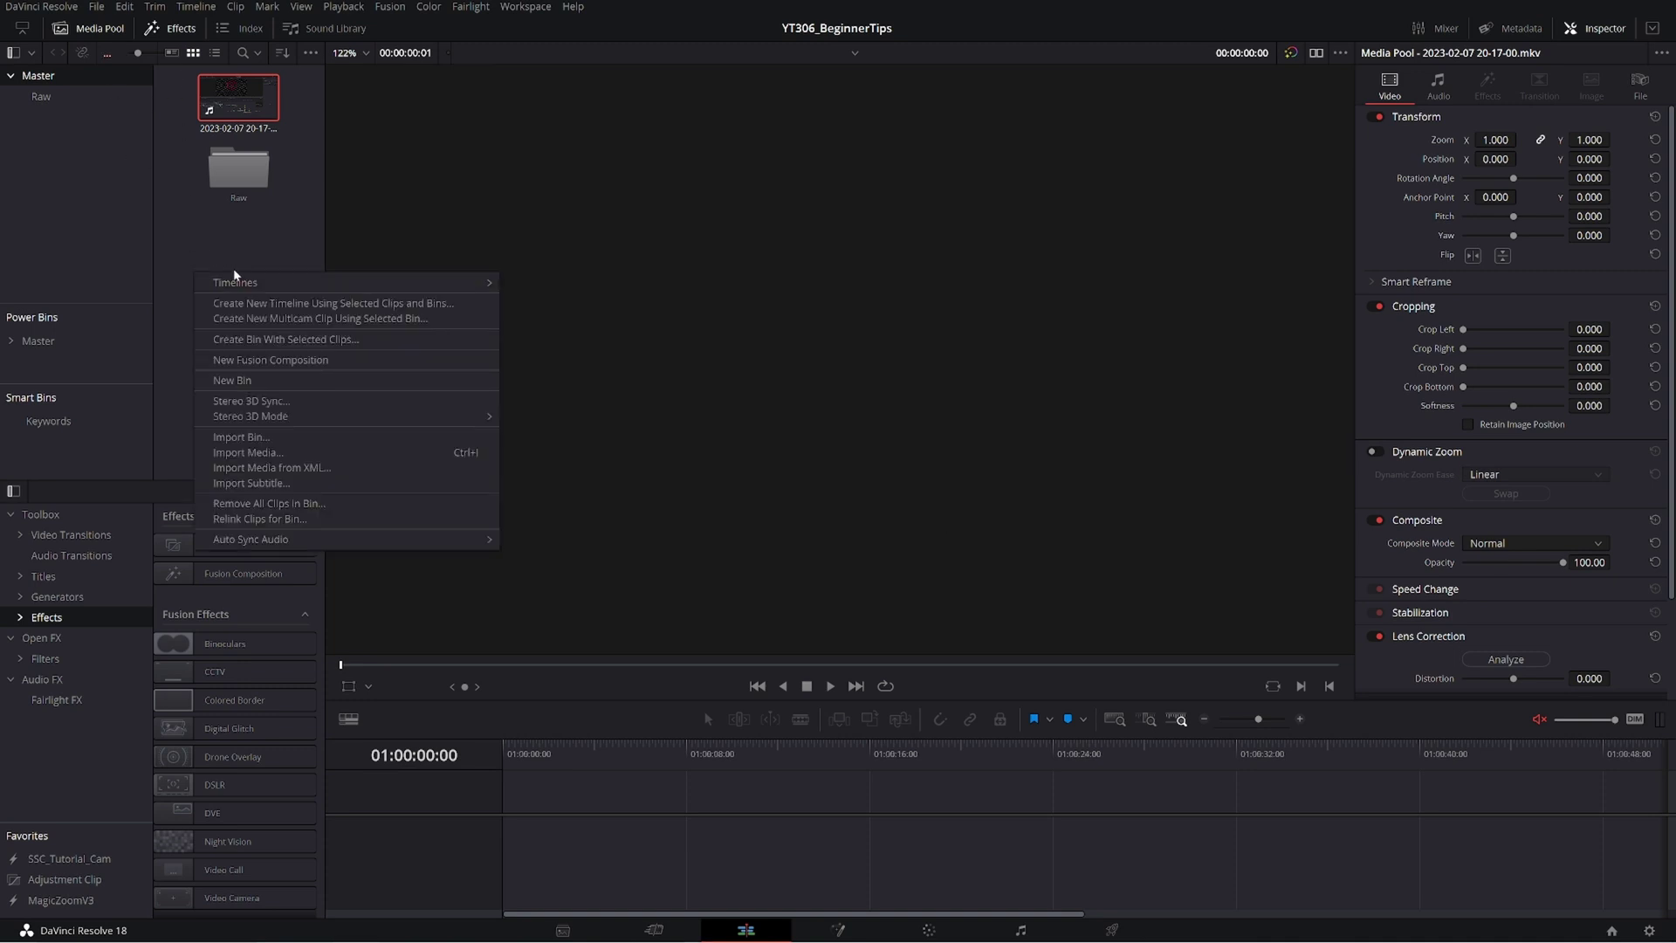
mouse_move(419, 282)
left_click(568, 286)
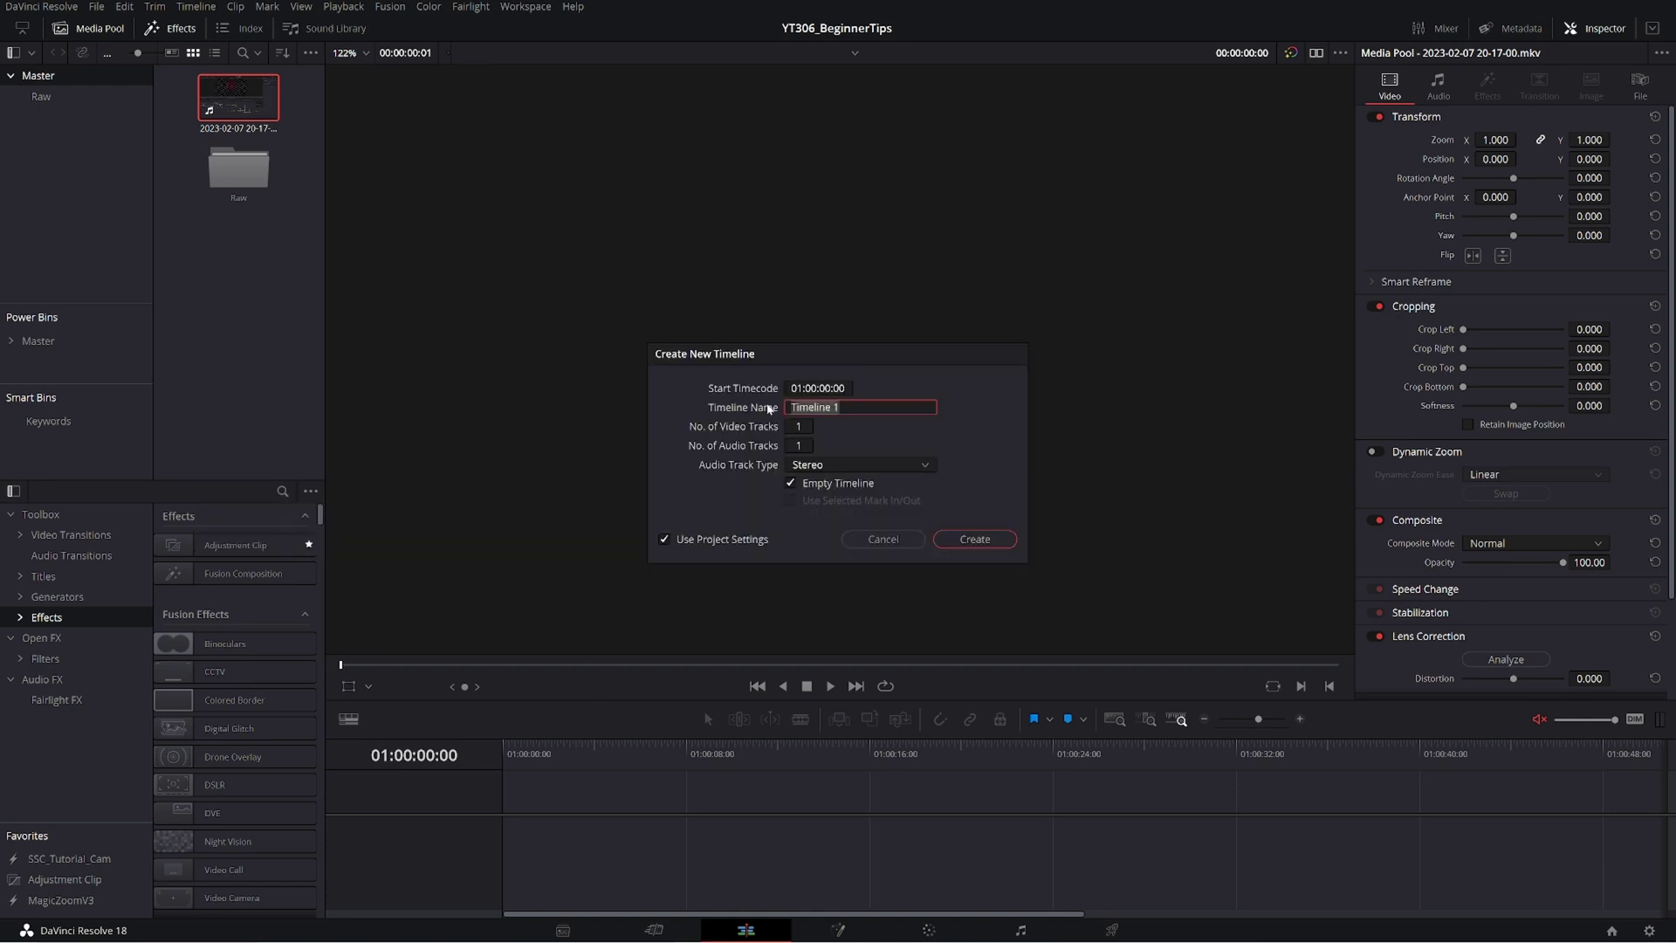
left_click(695, 538)
left_click(796, 392)
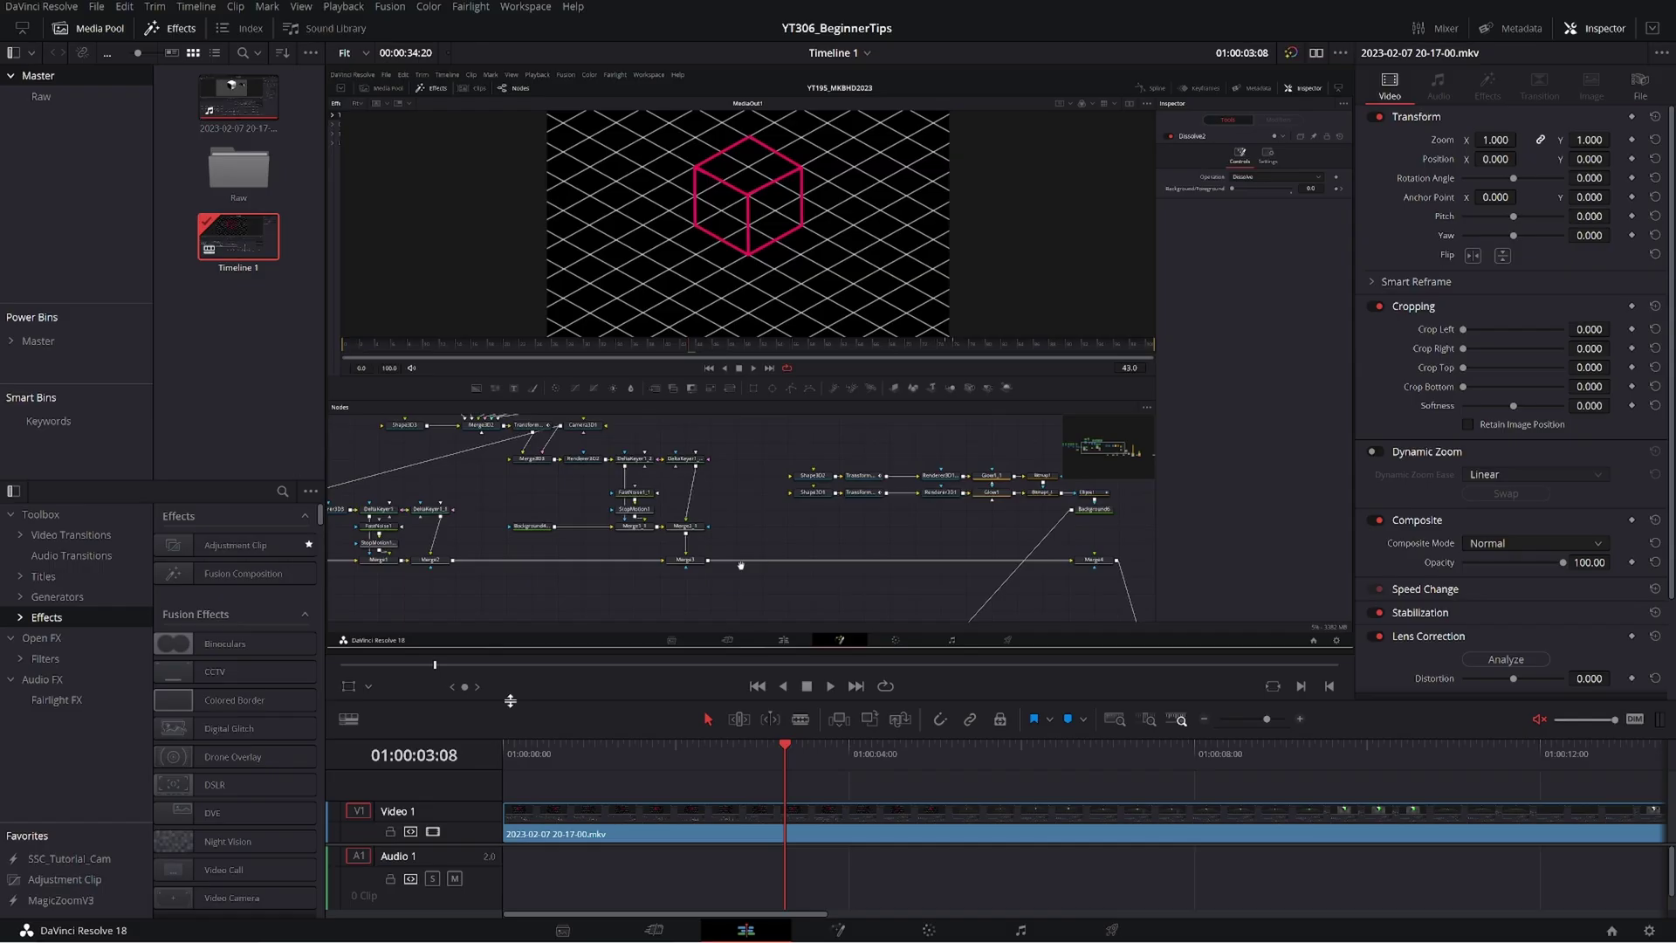
left_click(311, 492)
left_click(348, 515)
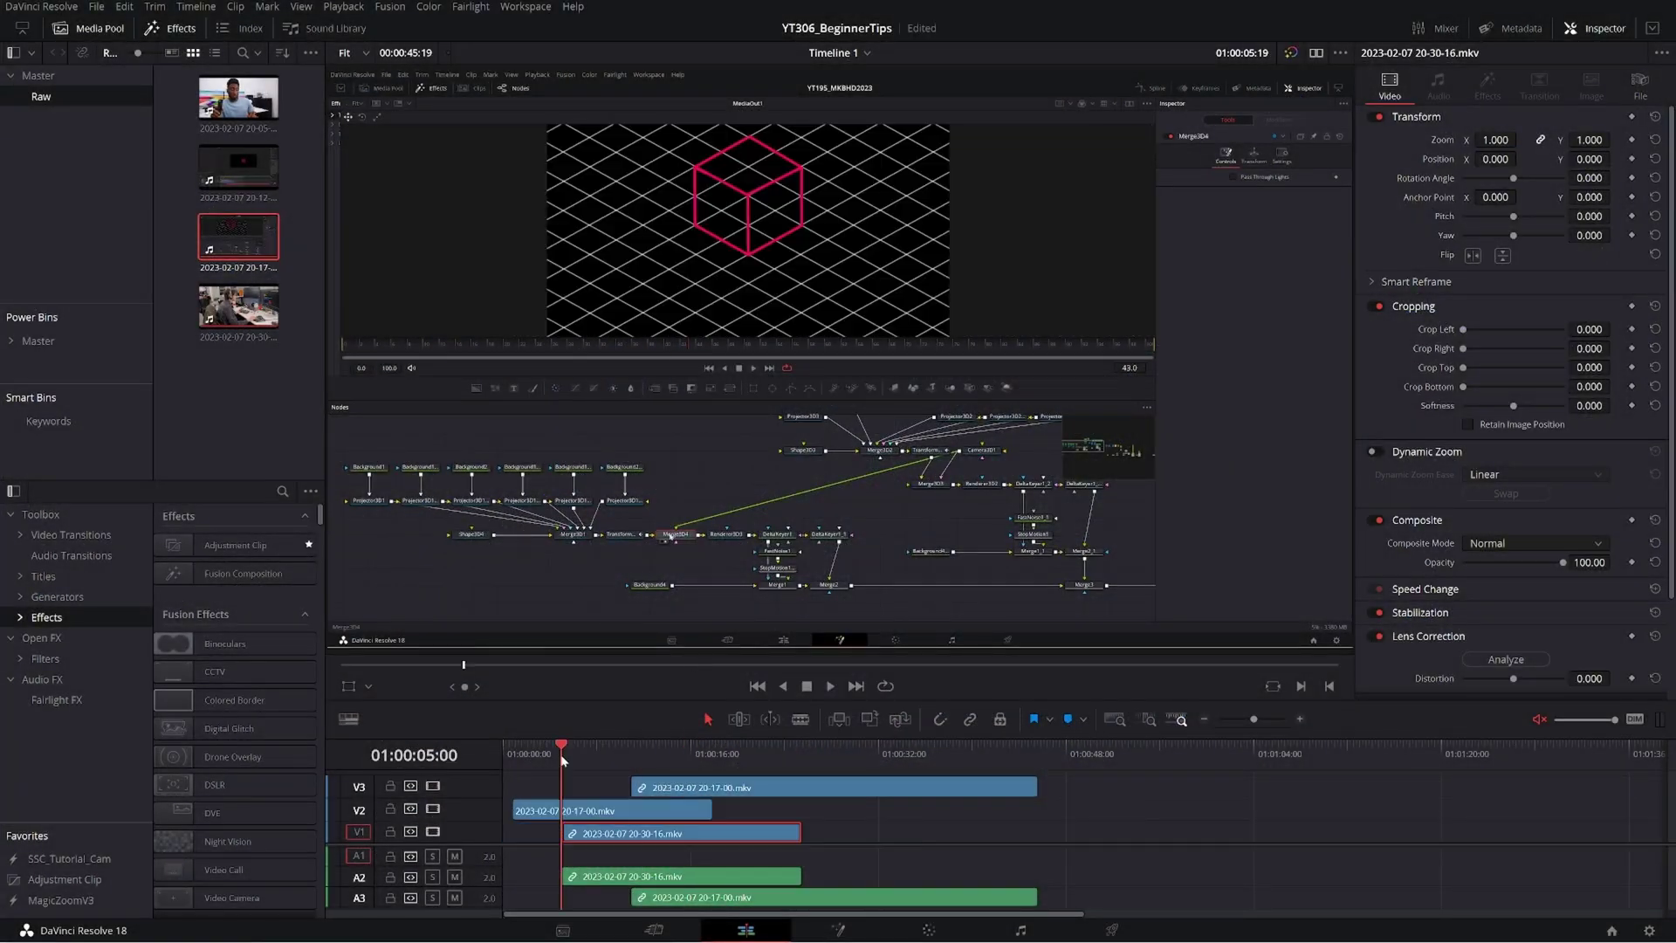
Split the V2 clip at 01:00:06:14, and the V2 and V1 clips together at 01:00:08:23
left_click_drag(563, 759, 592, 790)
left_click(586, 811)
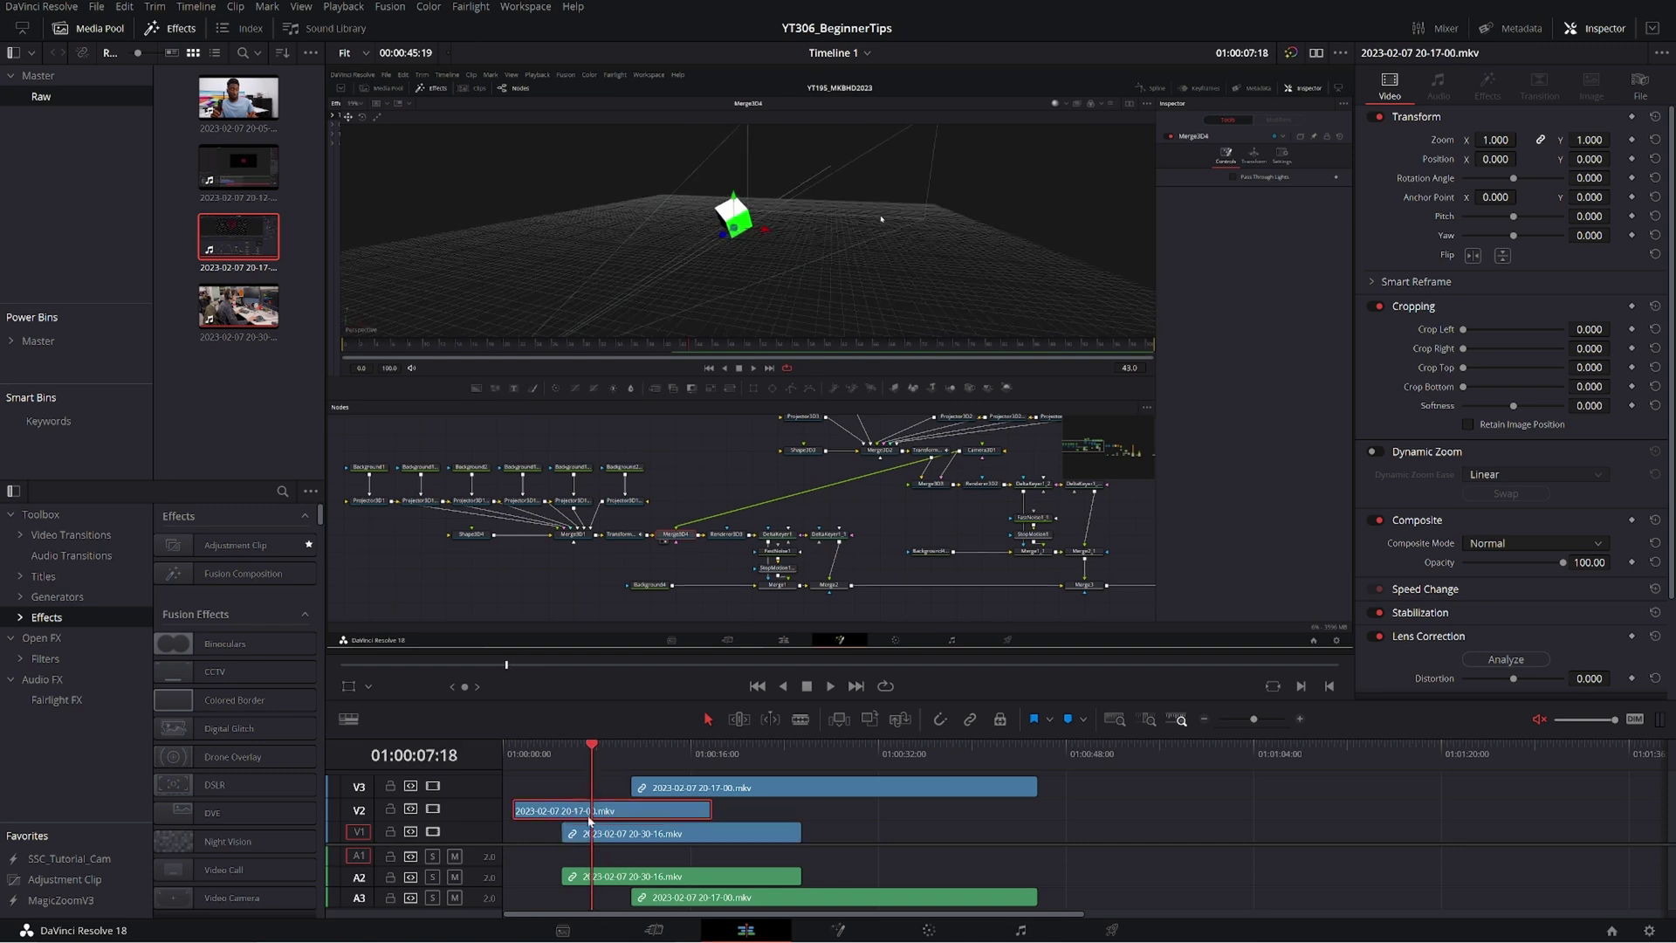
scroll(620, 831, "up", 4)
left_click_drag(788, 761, 931, 789)
key("ctrl+b")
key("ctrl+b")
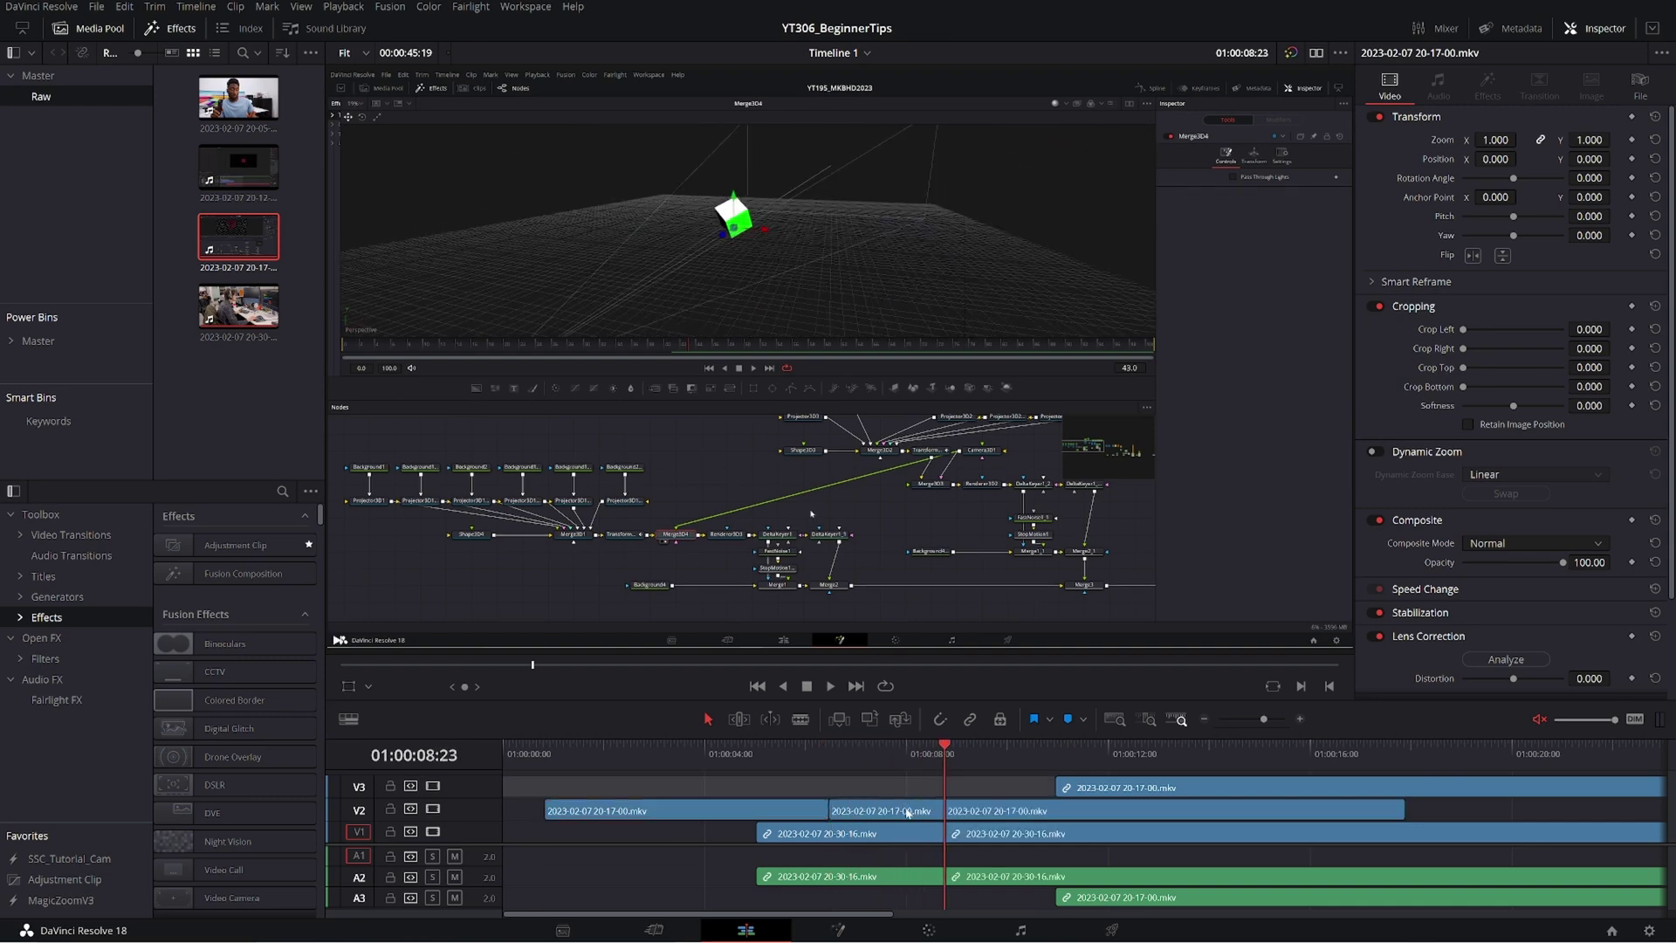
Ripple-delete the V2 piece between the two cuts and save the project
left_click(908, 811)
key("BackSpace")
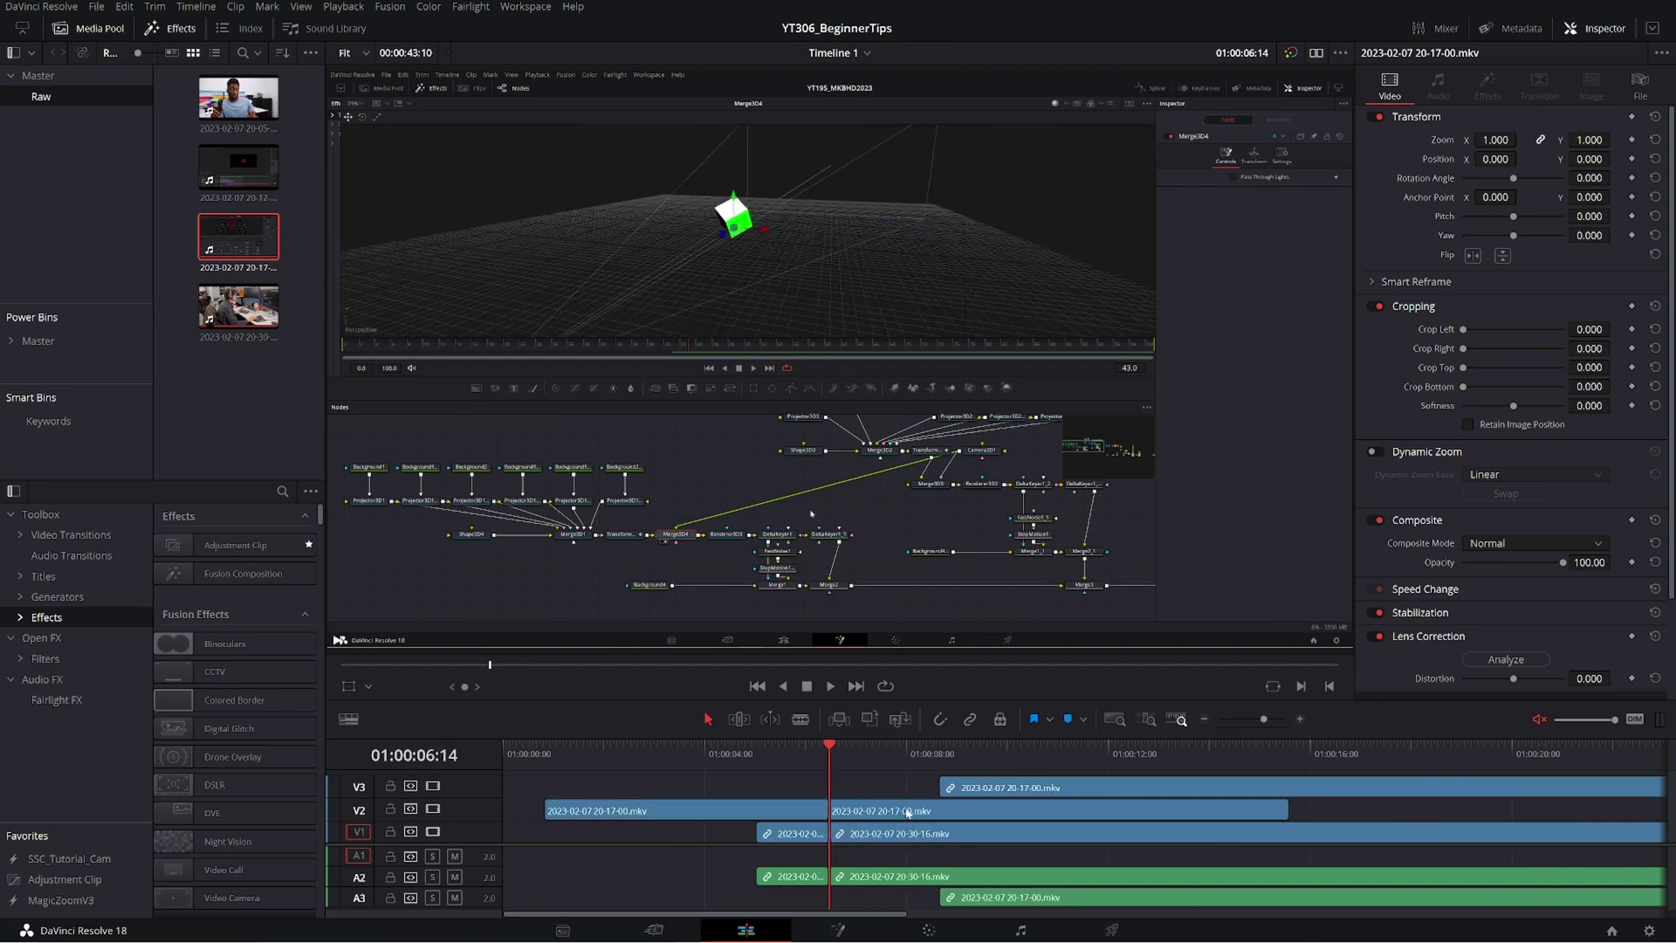
key("ctrl+s")
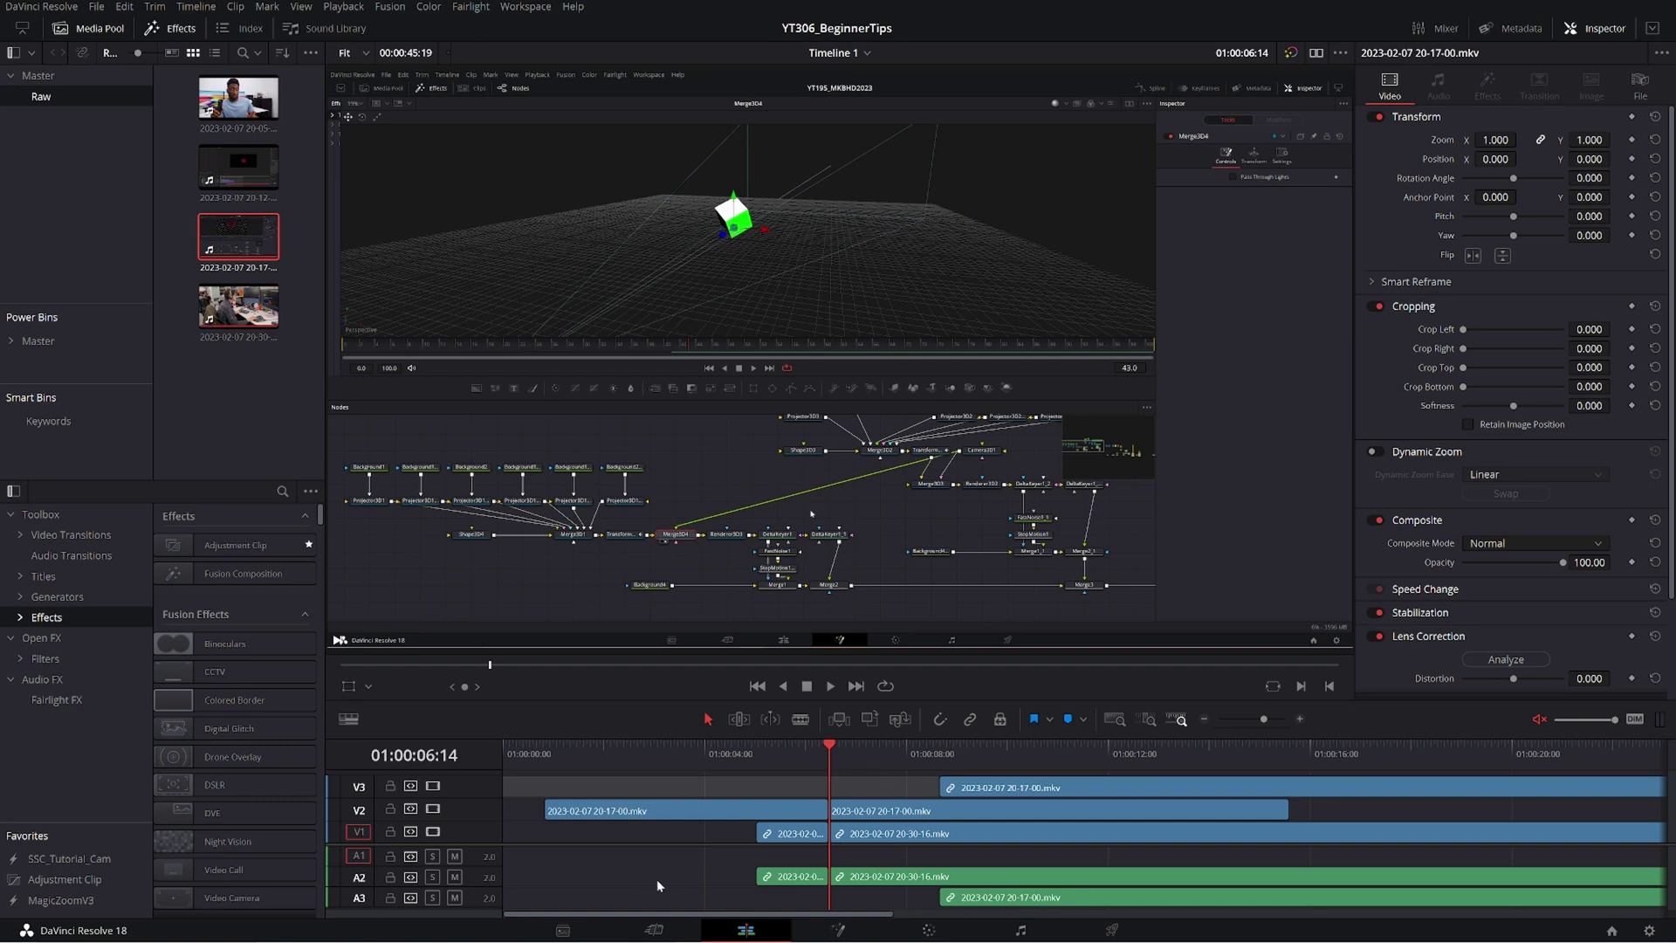
Step back and forth through the edit history, undoing and redoing the ripple delete of the V2 piece
key("ctrl+shift+v")
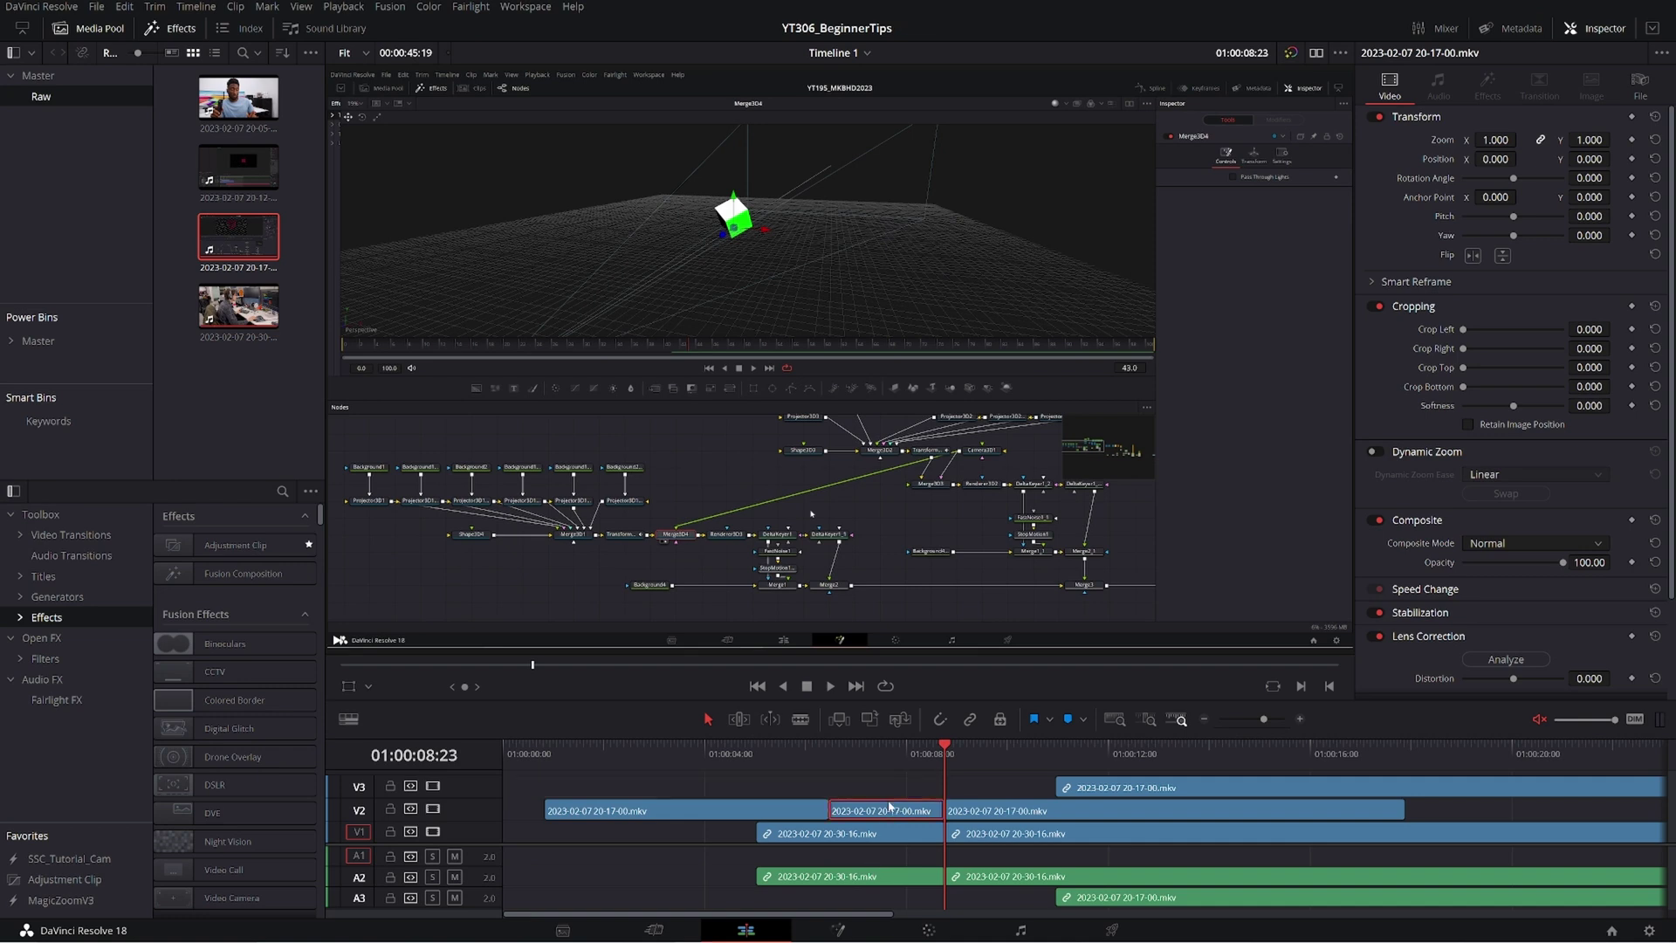
scroll(889, 806, "up", 1)
left_click_drag(1124, 766, 947, 804)
key("ctrl+z")
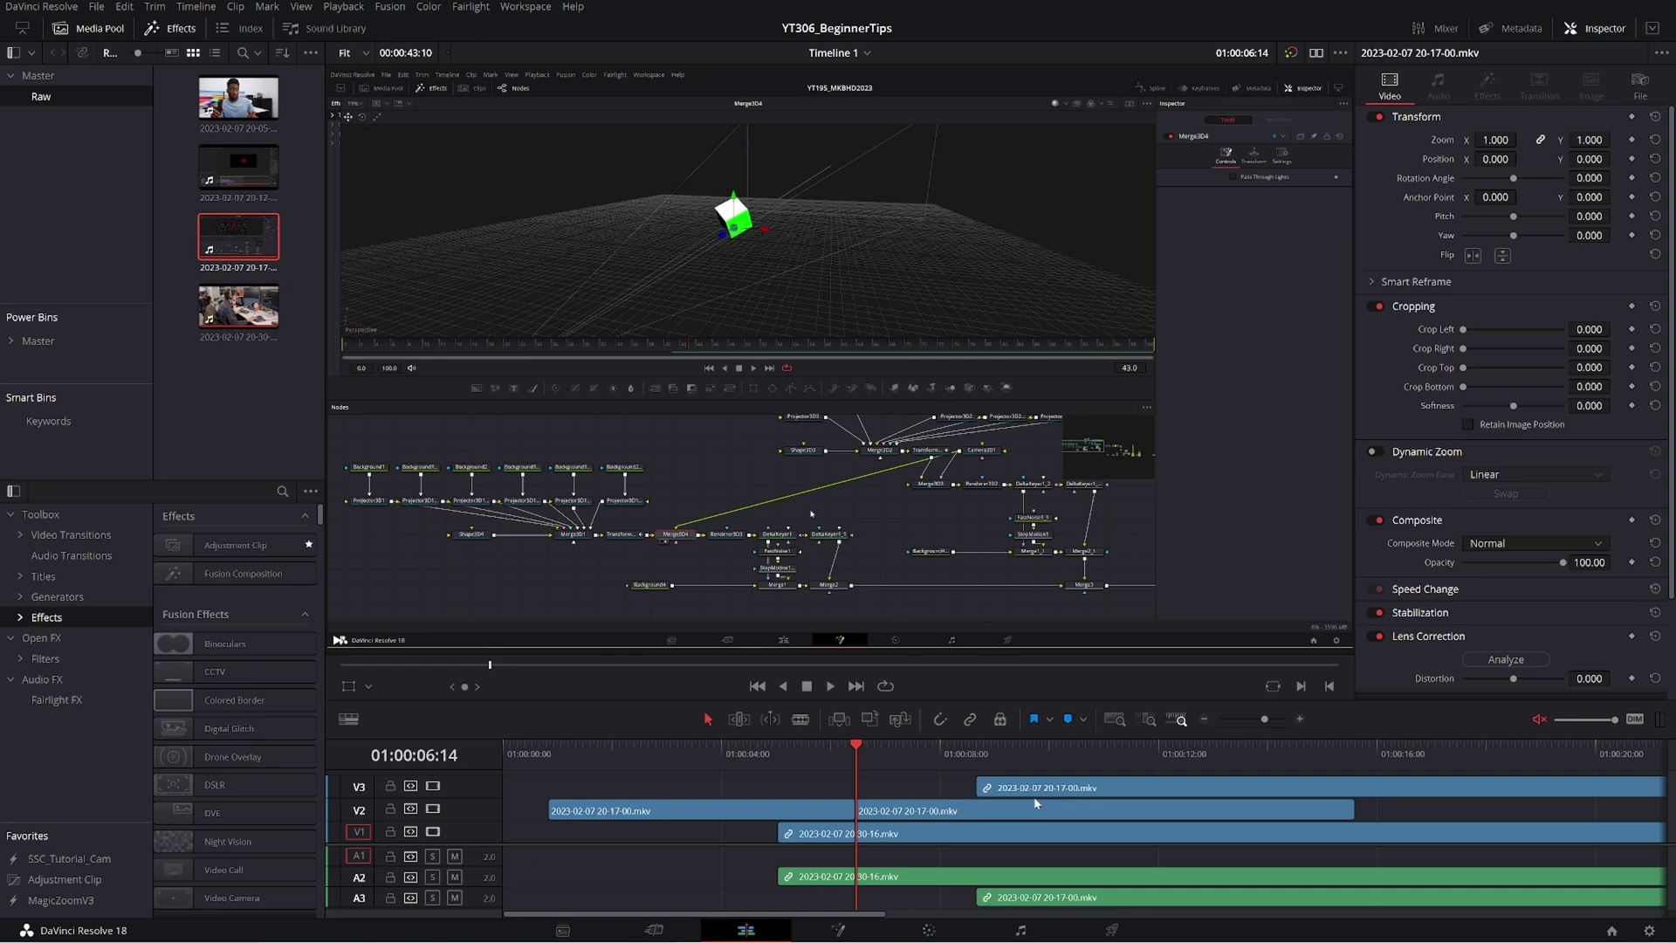
key("ctrl+shift+z")
key("ctrl+z")
key("ctrl+shift+z")
Split the V1 and V2 clips at 01:00:08:23, and test deleting the middle V2 piece and undoing the deletion
left_click_drag(981, 753, 982, 758)
key("ctrl+b")
left_click(916, 812)
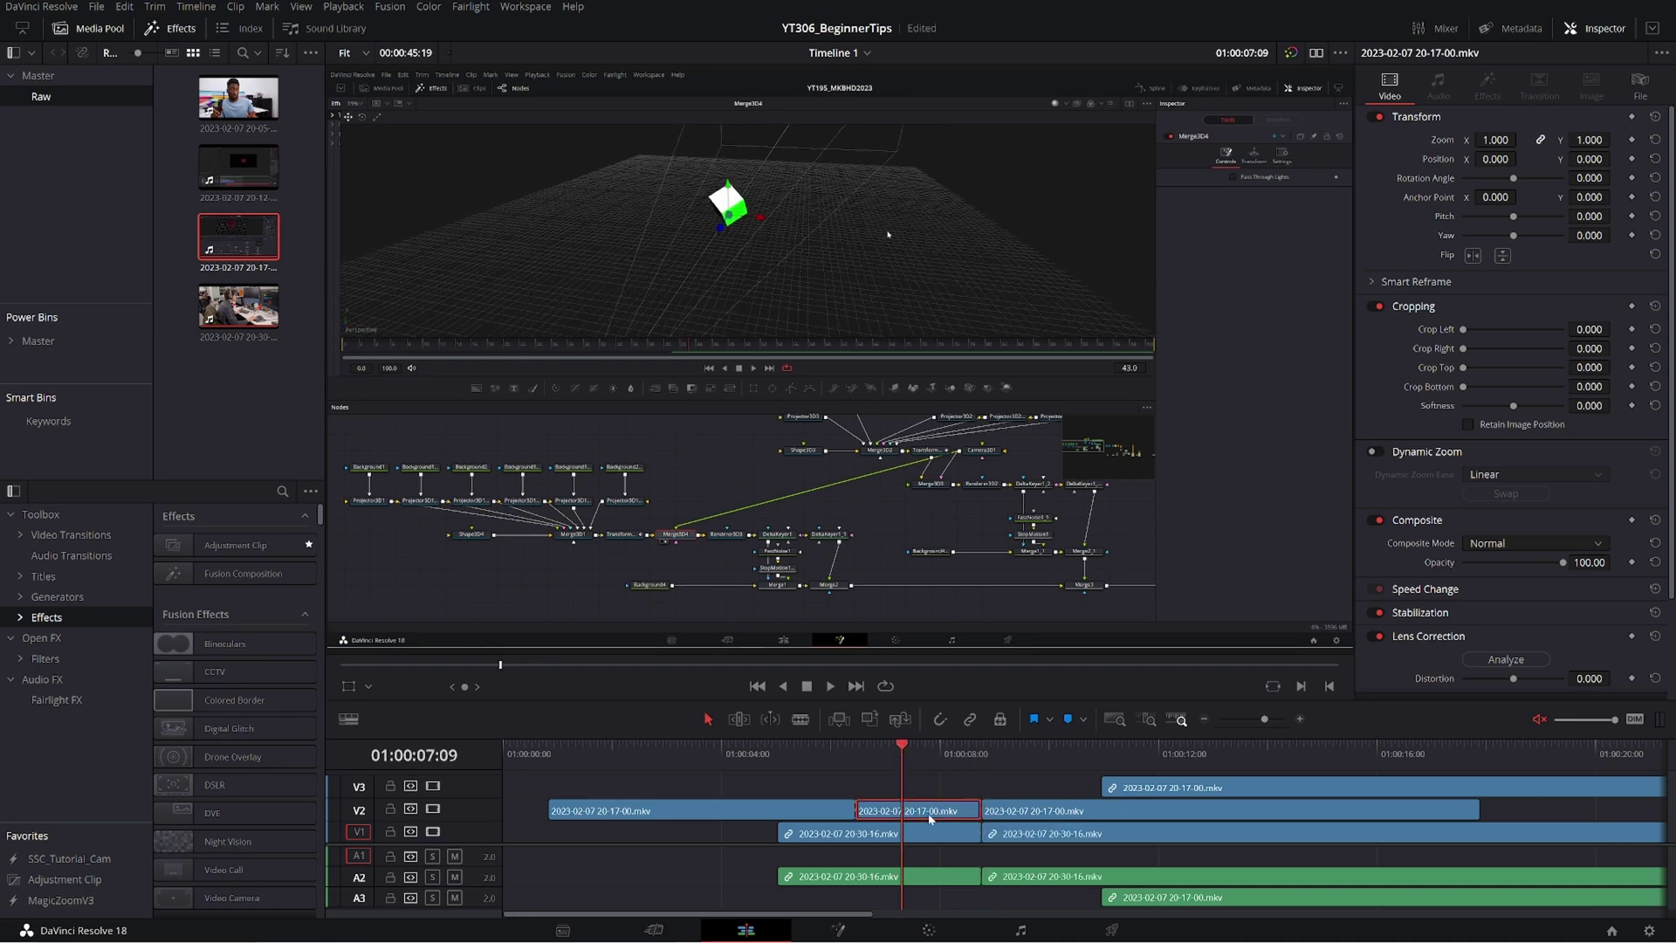
key("Delete")
key("ctrl+z")
key("space")
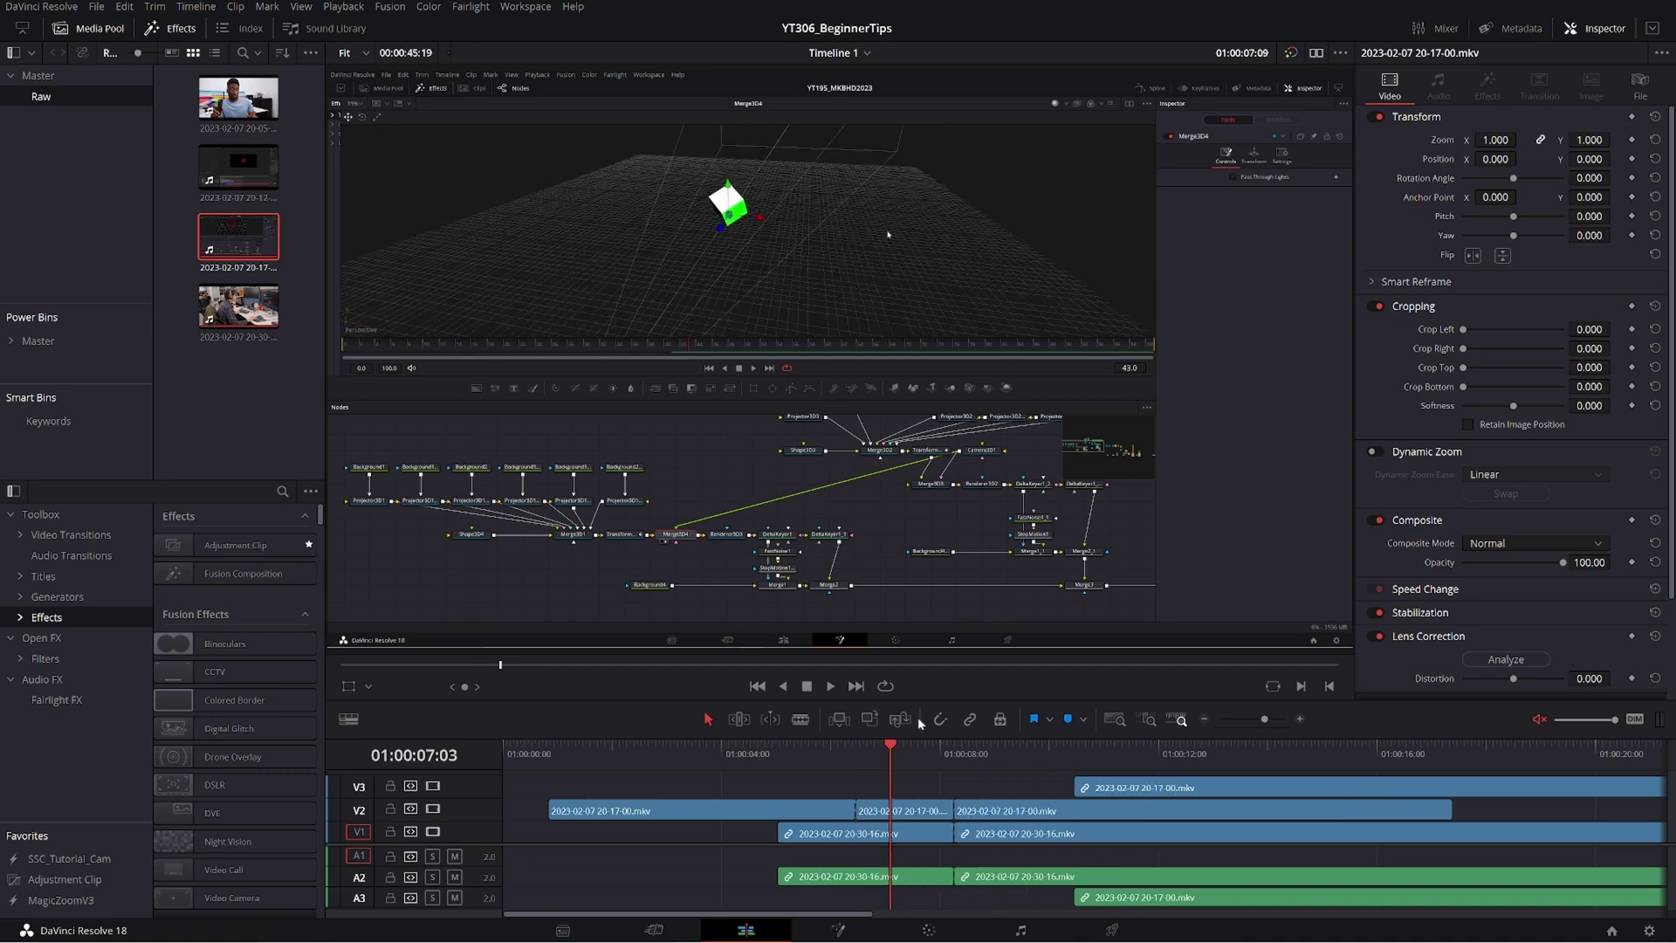
Delete the middle V2 piece while leaving its gap open, and move the playhead to 01:00:09:17
left_click(938, 813)
key("BackSpace")
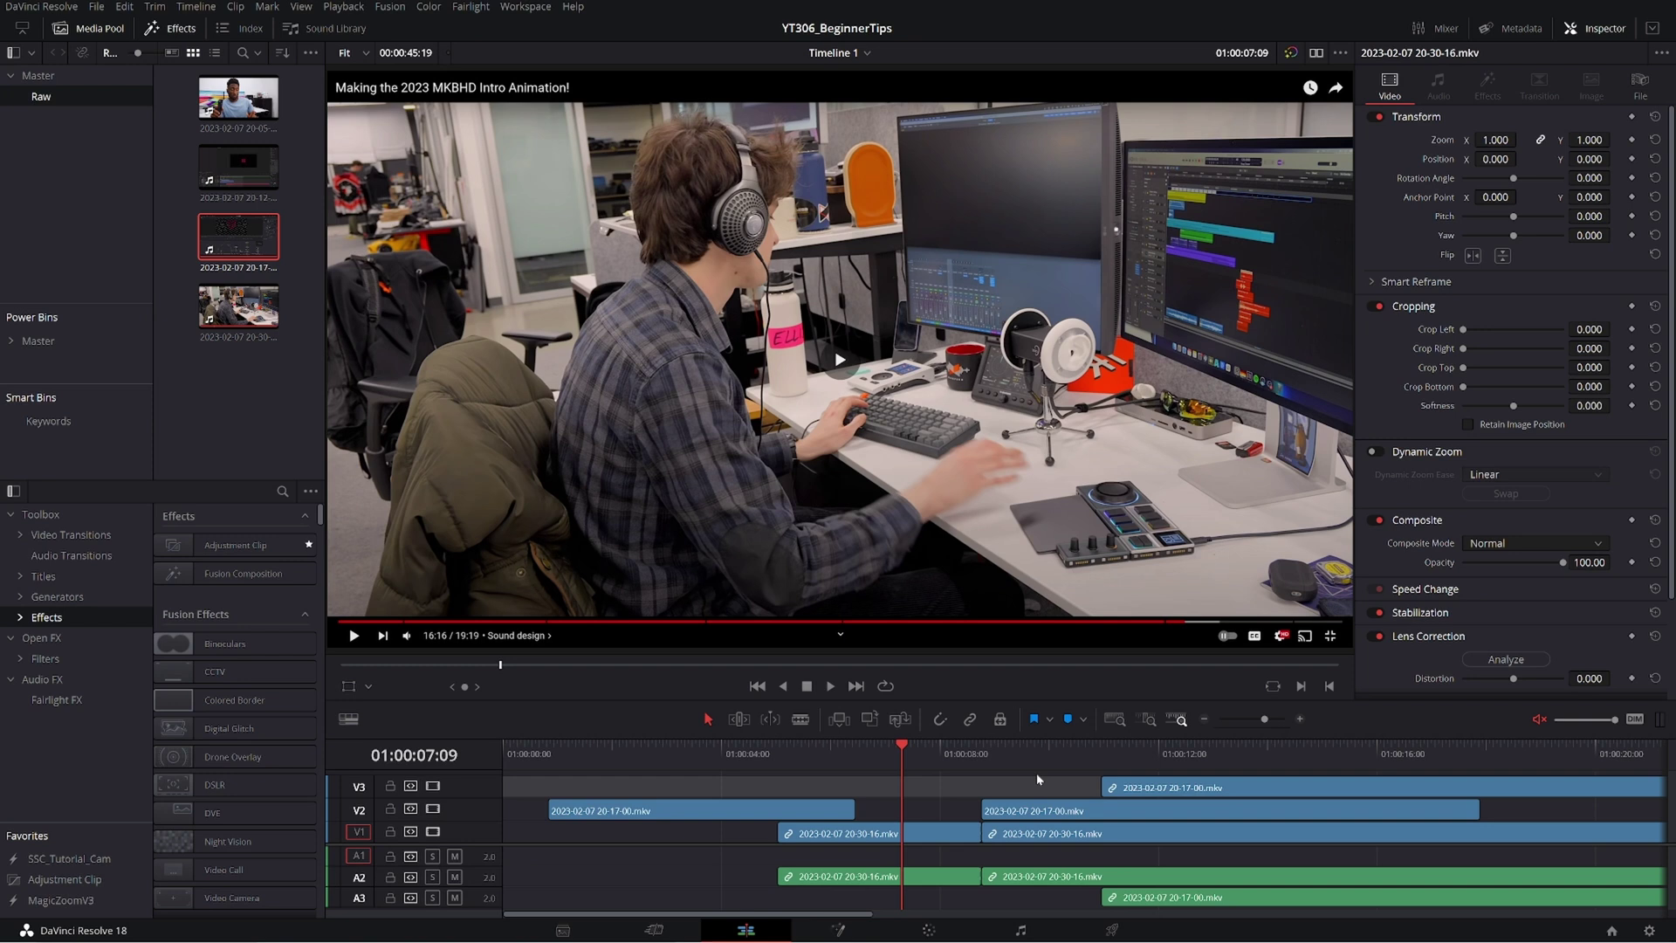
left_click(1025, 745)
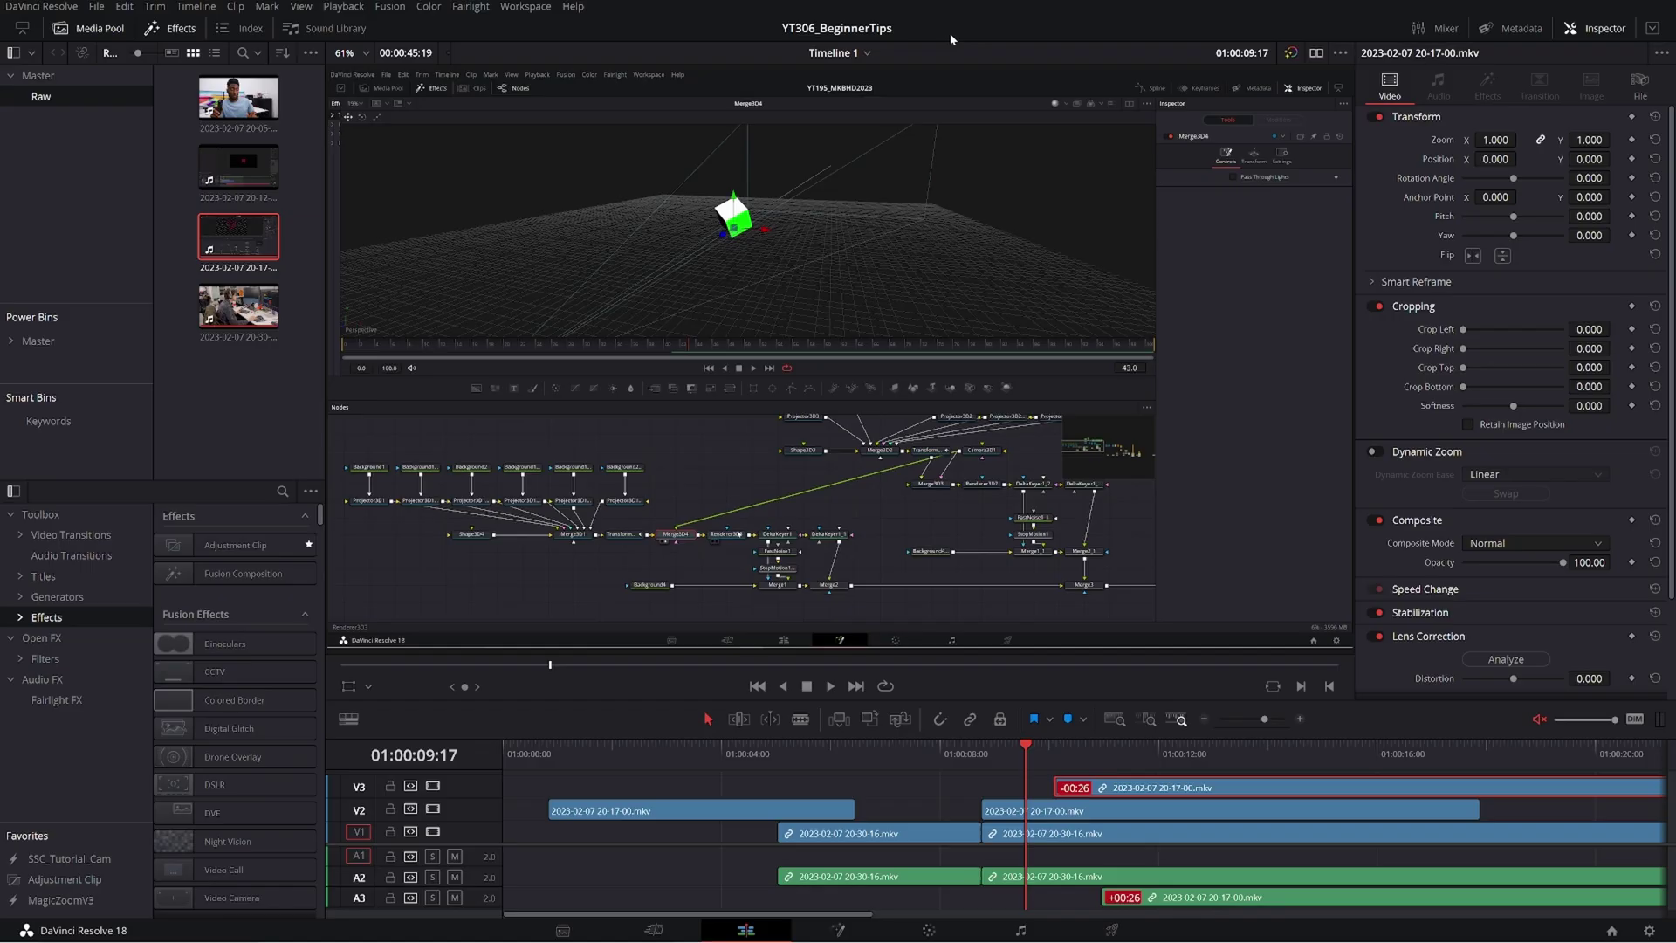
Enable project backups in the user preferences for project saving and loading
left_click(53, 6)
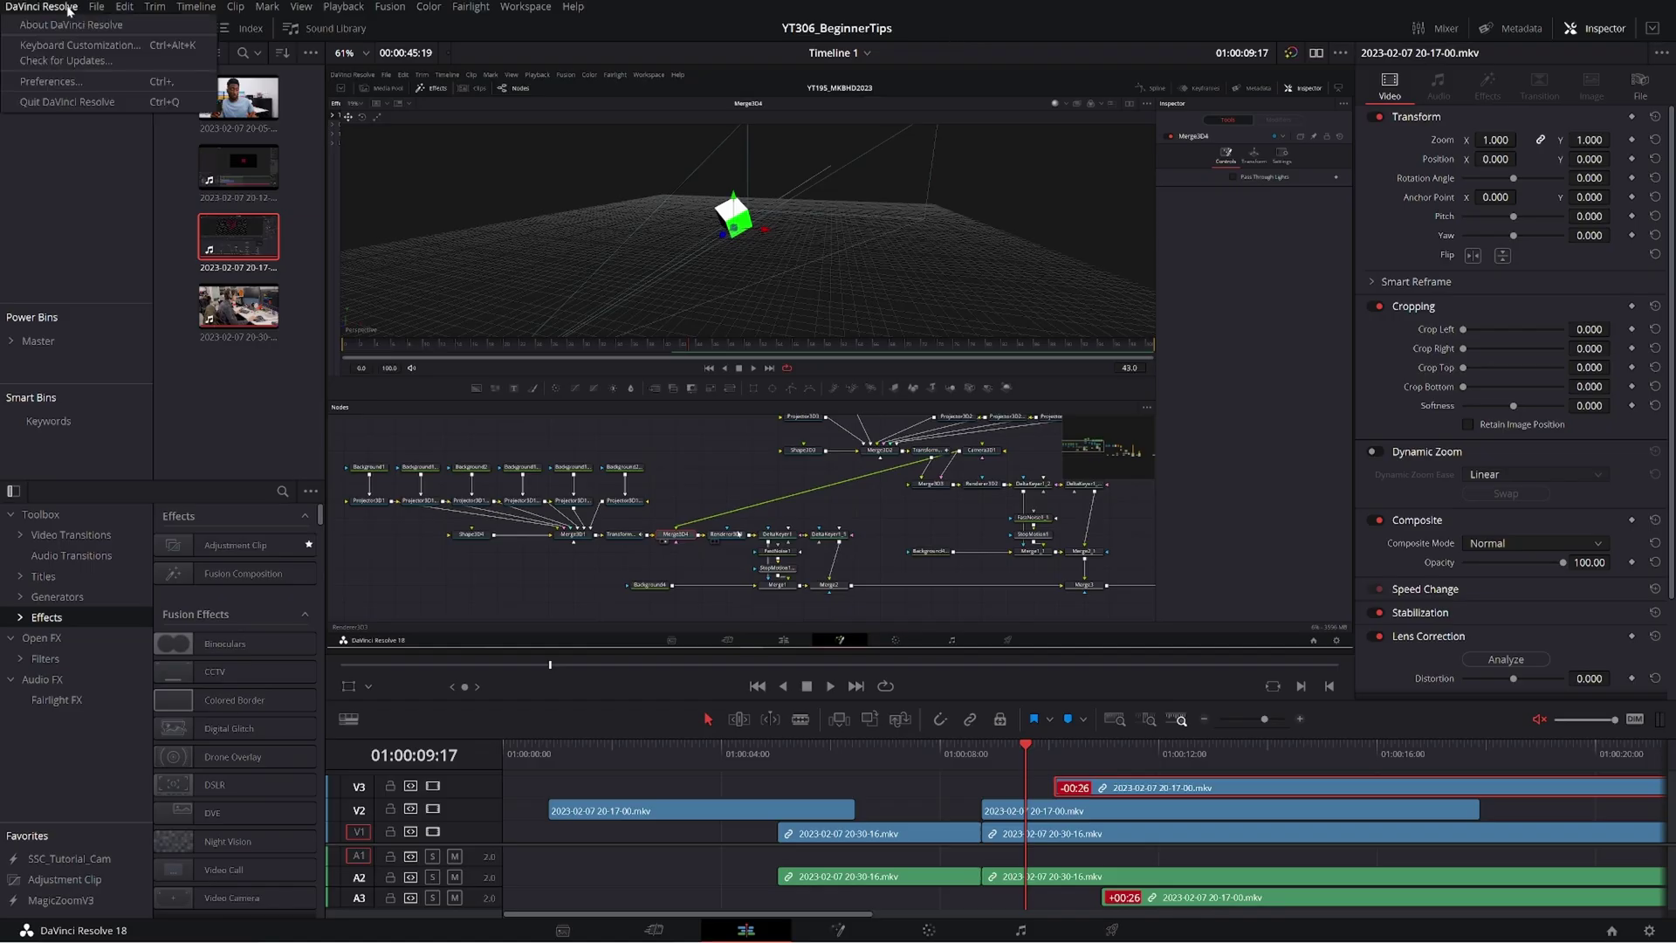
left_click(75, 84)
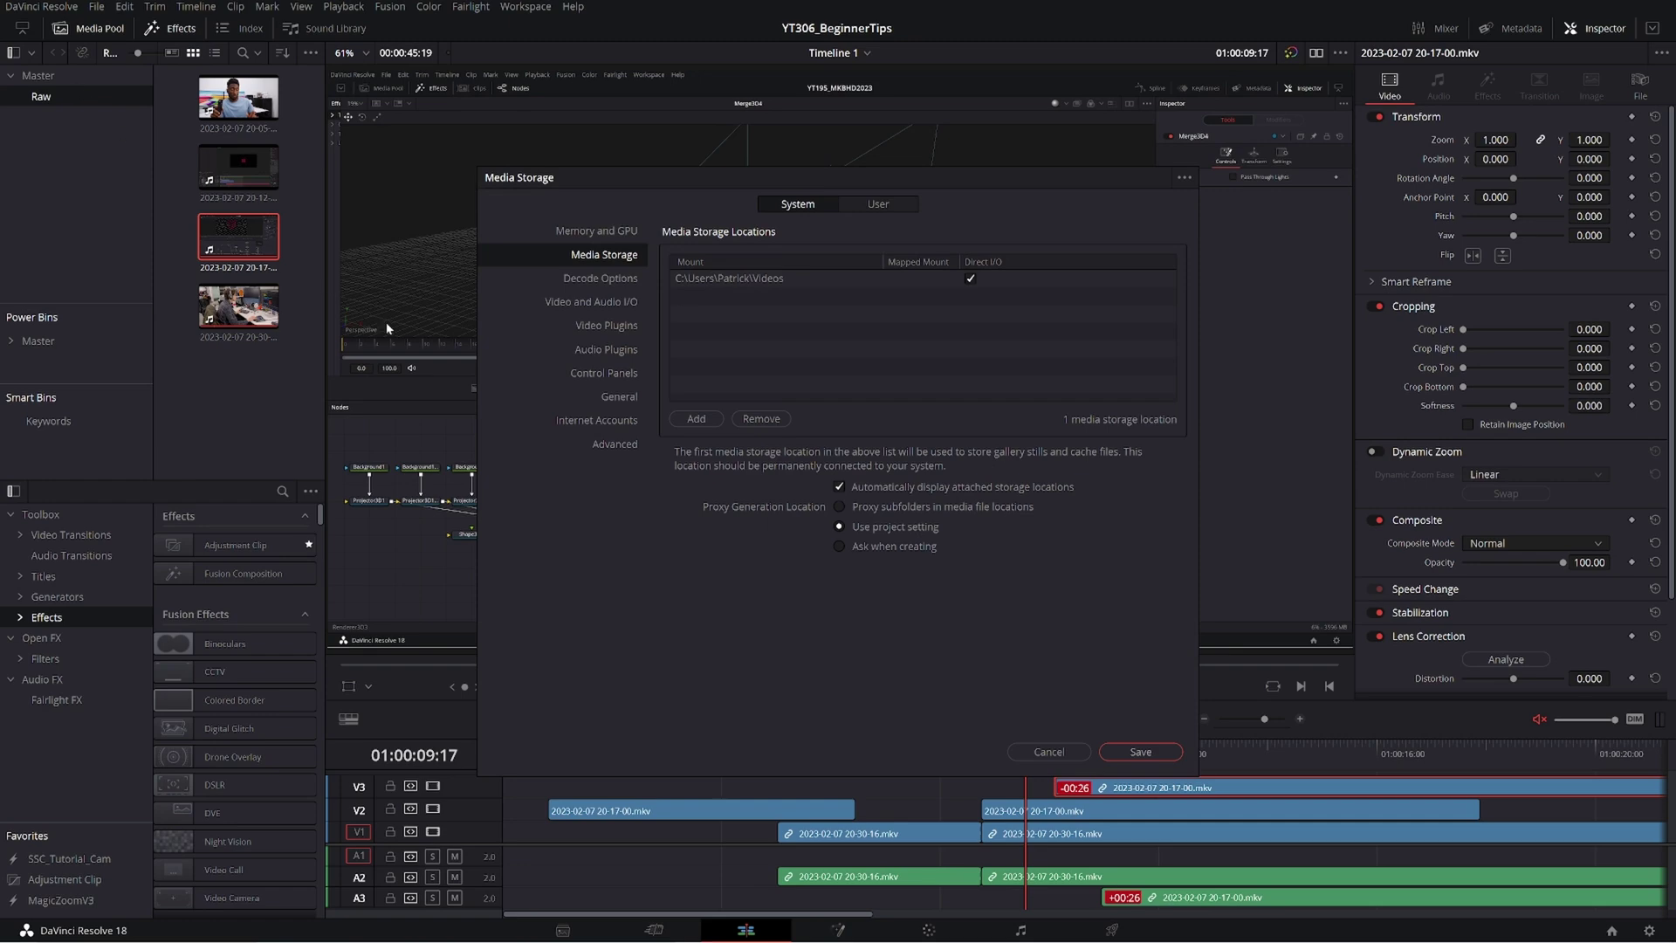
left_click(871, 206)
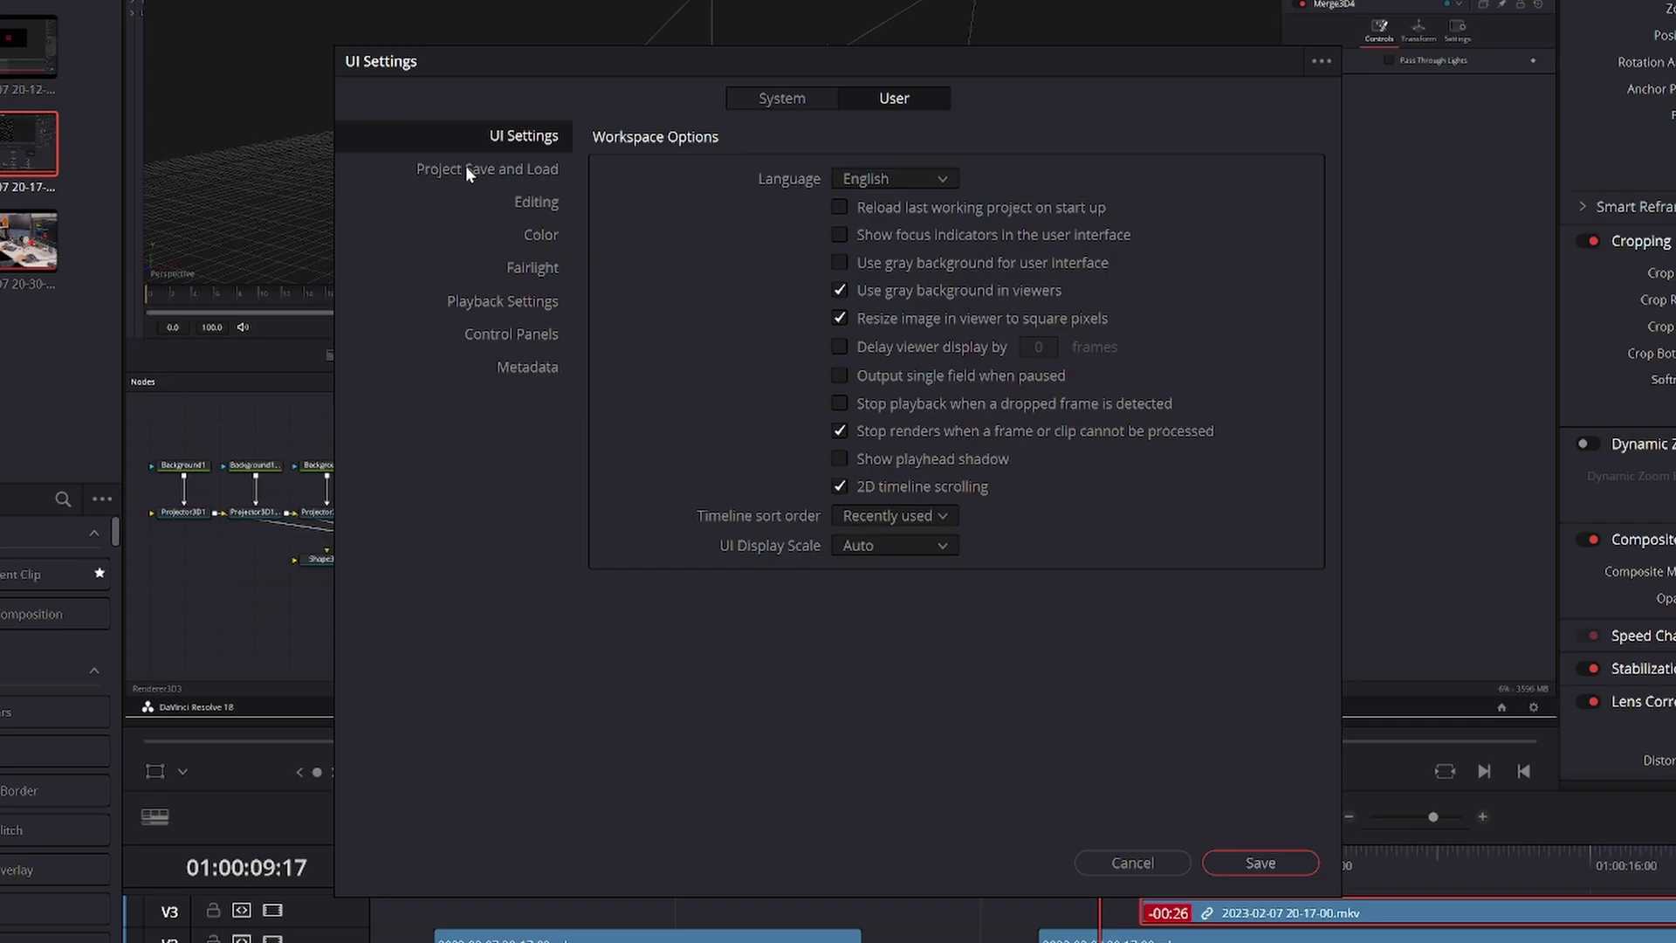
left_click(574, 254)
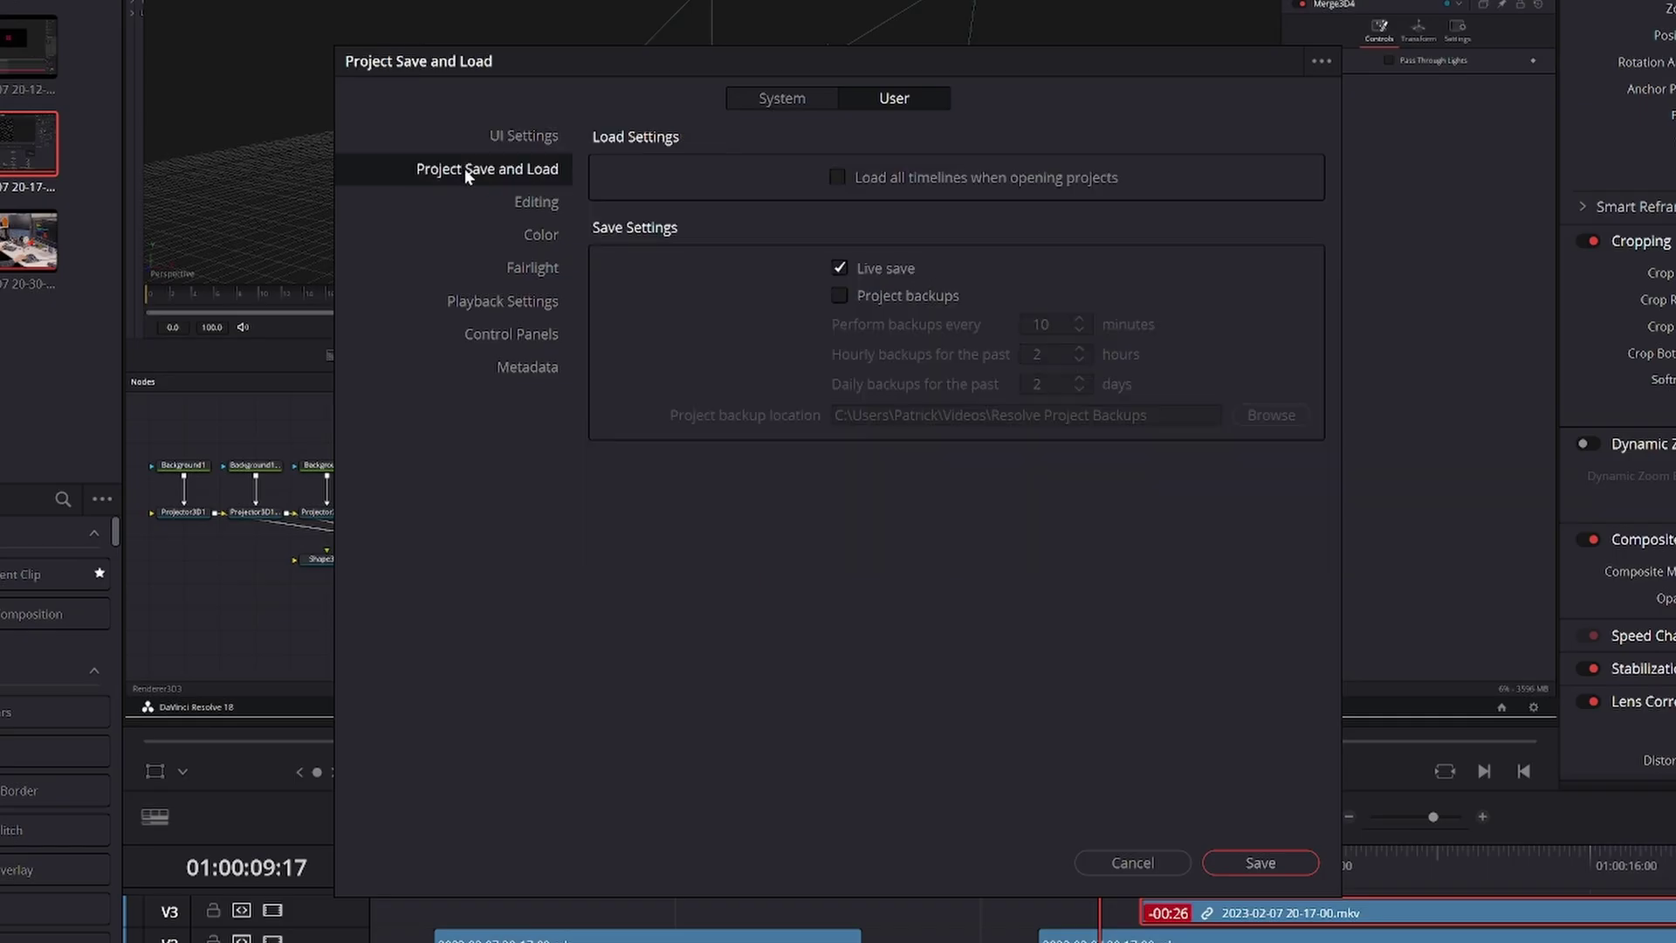
left_click(872, 295)
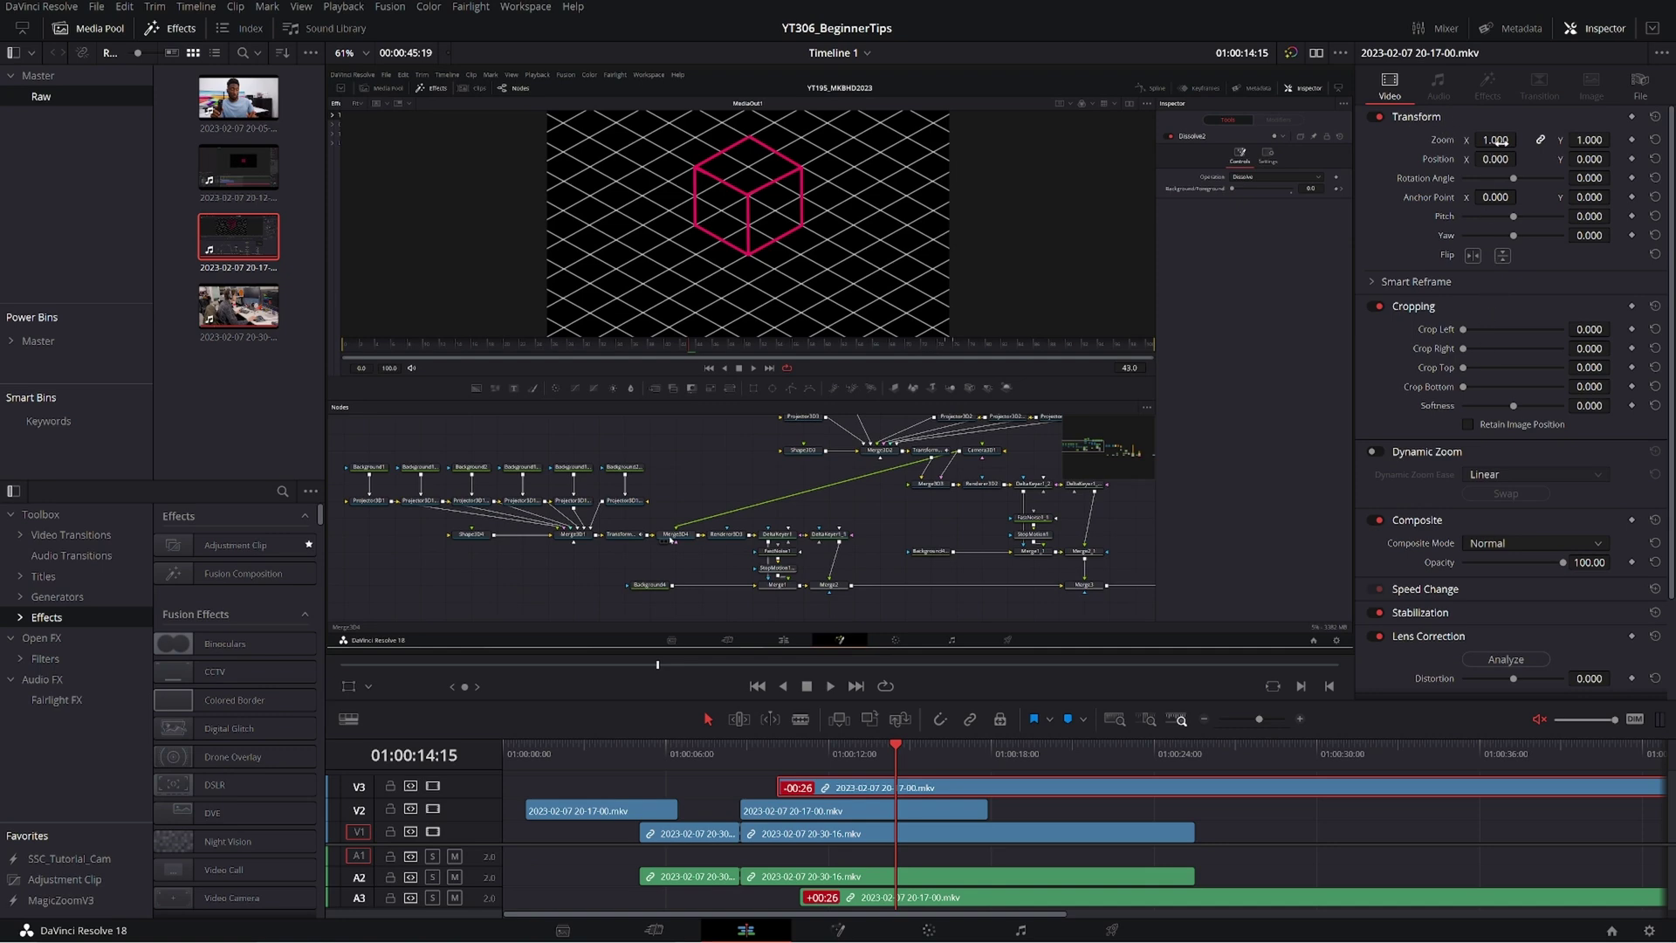
Test a zoom of 1.220, X position of 20 and rotation of -19.240 on the V3 clip, reset all three and save
left_click_drag(1495, 140, 1511, 179)
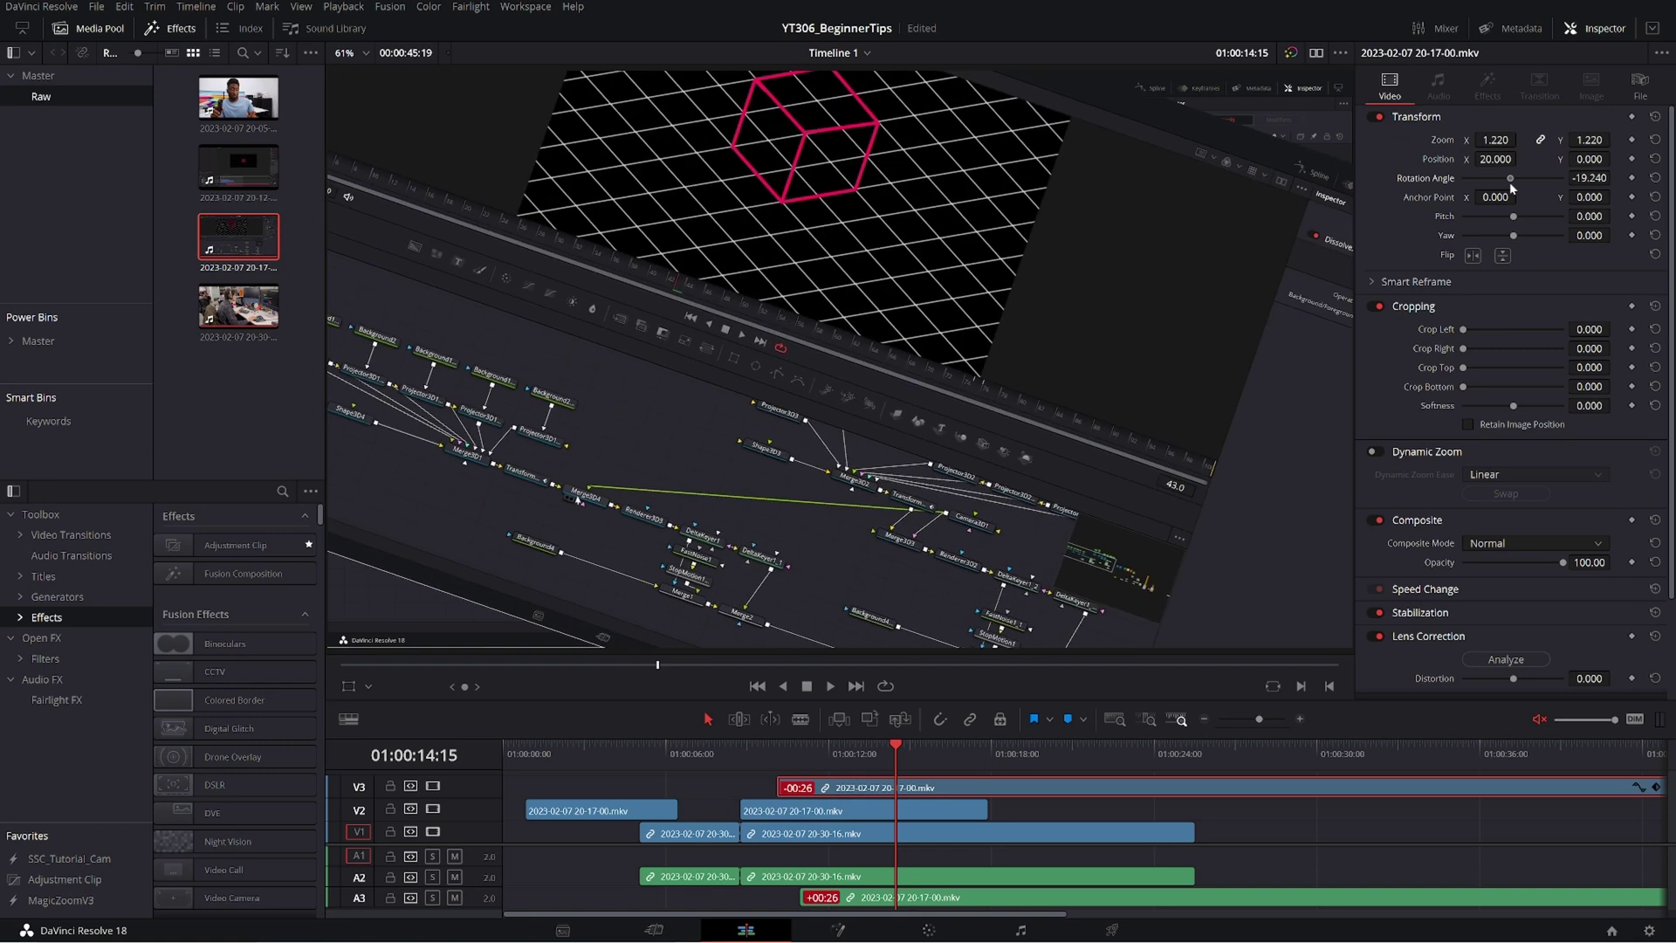
double_click(1442, 142)
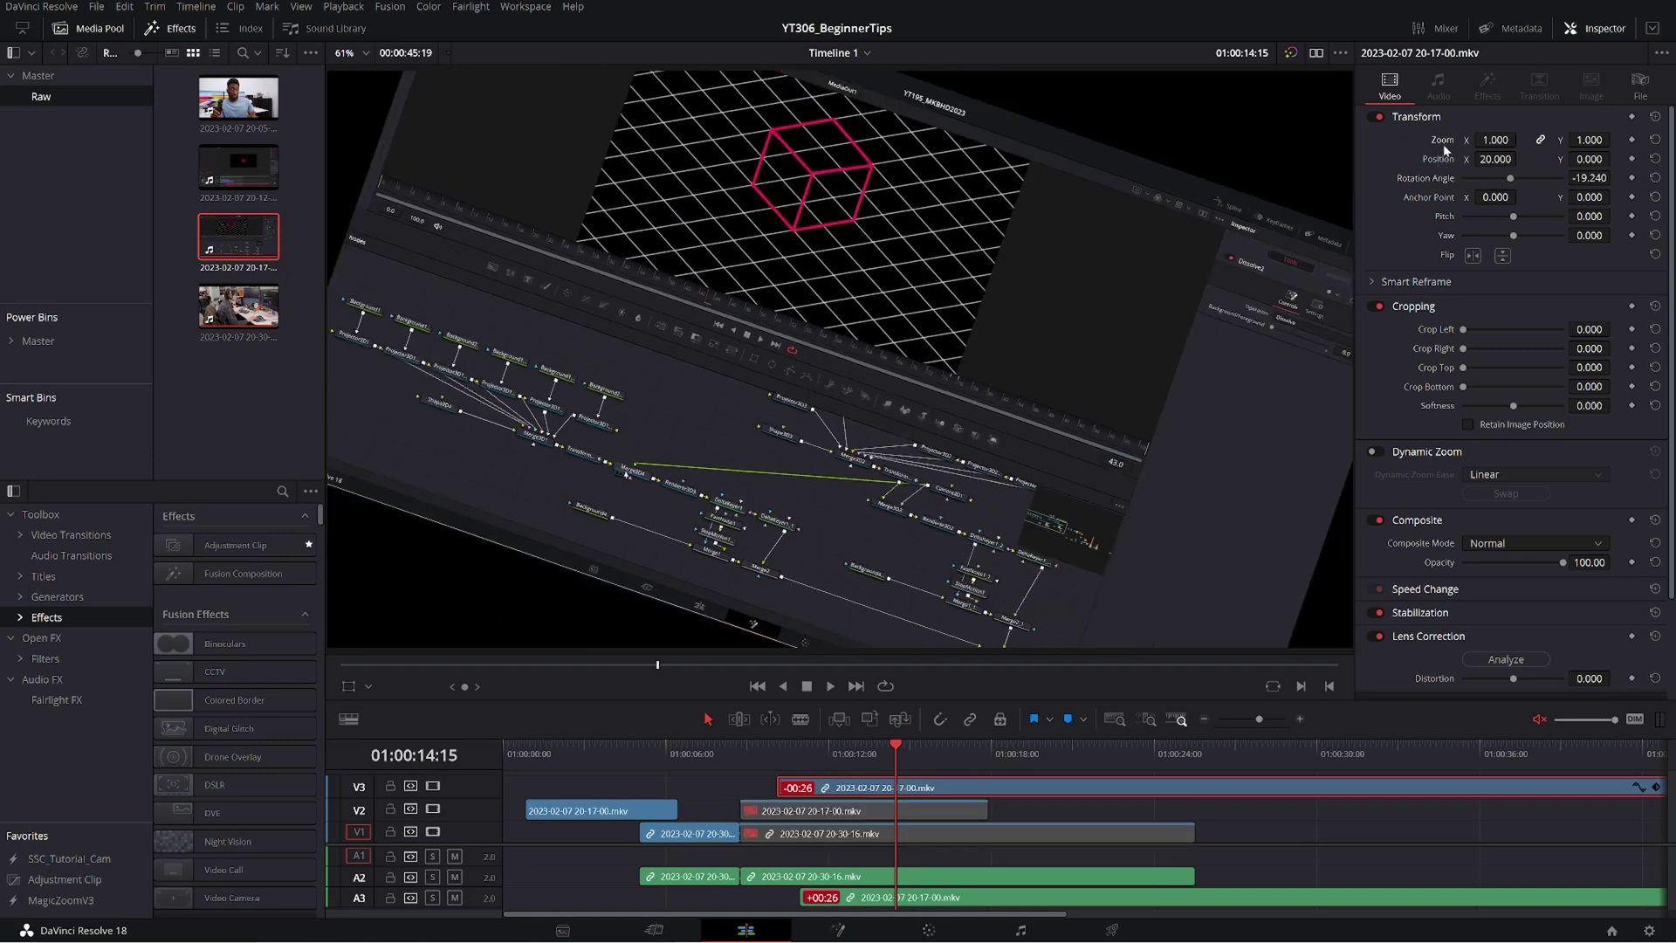
double_click(1442, 160)
double_click(1442, 180)
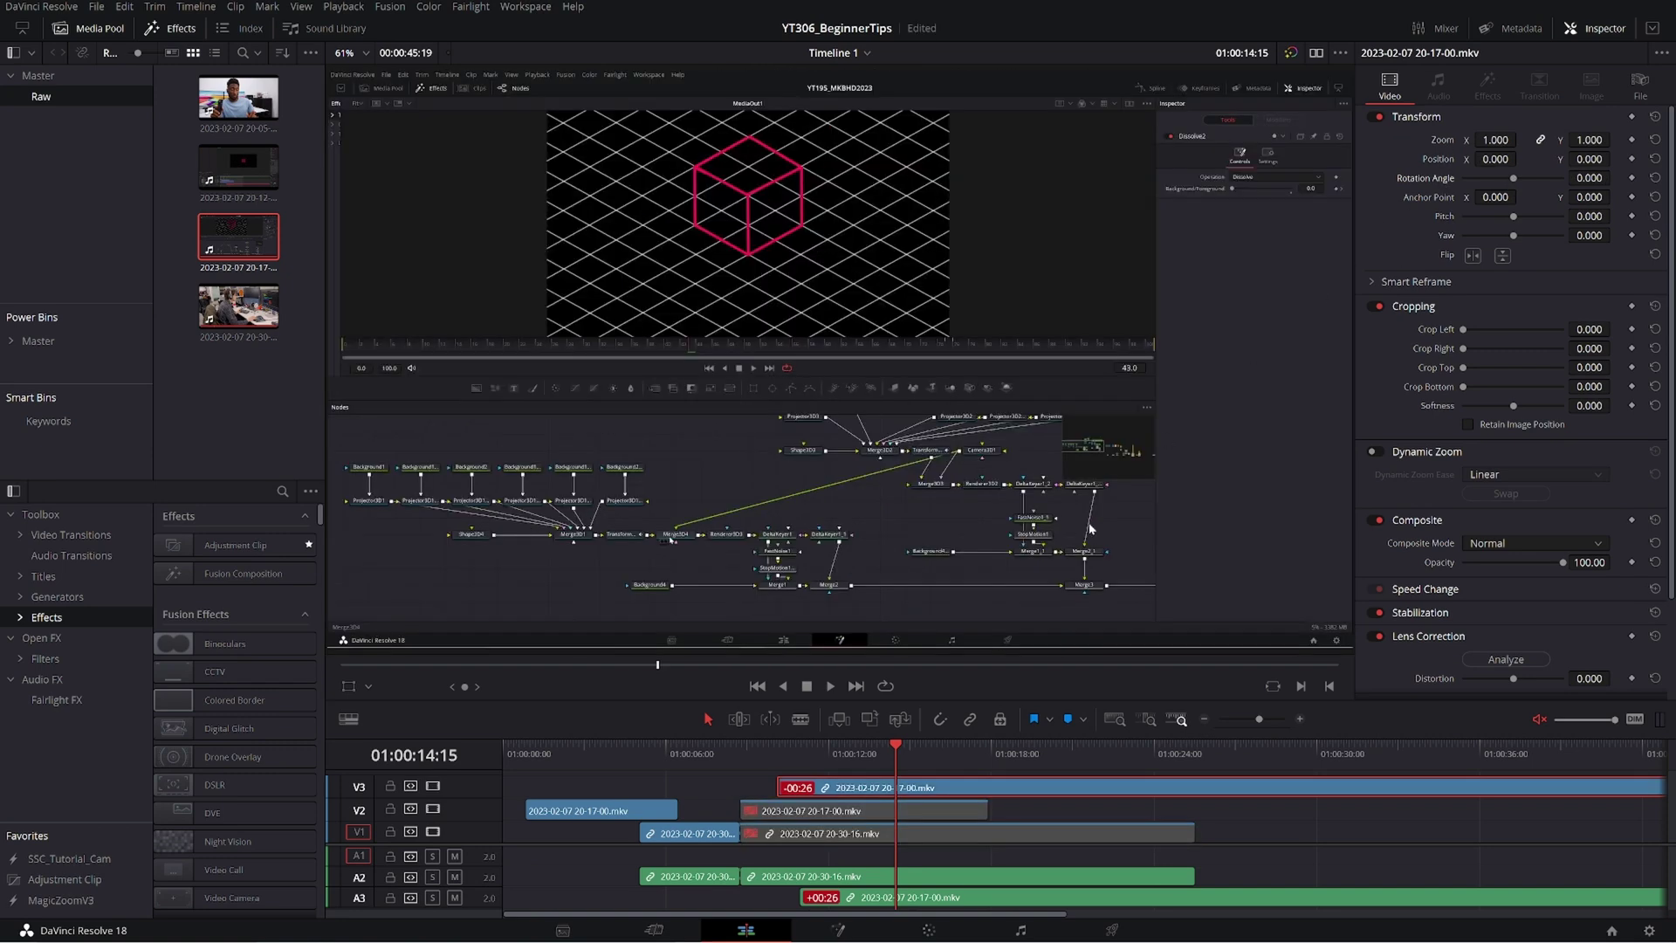
key("ctrl+s")
Use the viewer's Transform overlay to give the V3 clip a zoom of 0.652, position of -470.210, 109.116 and rotation of 24.596
left_click(367, 688)
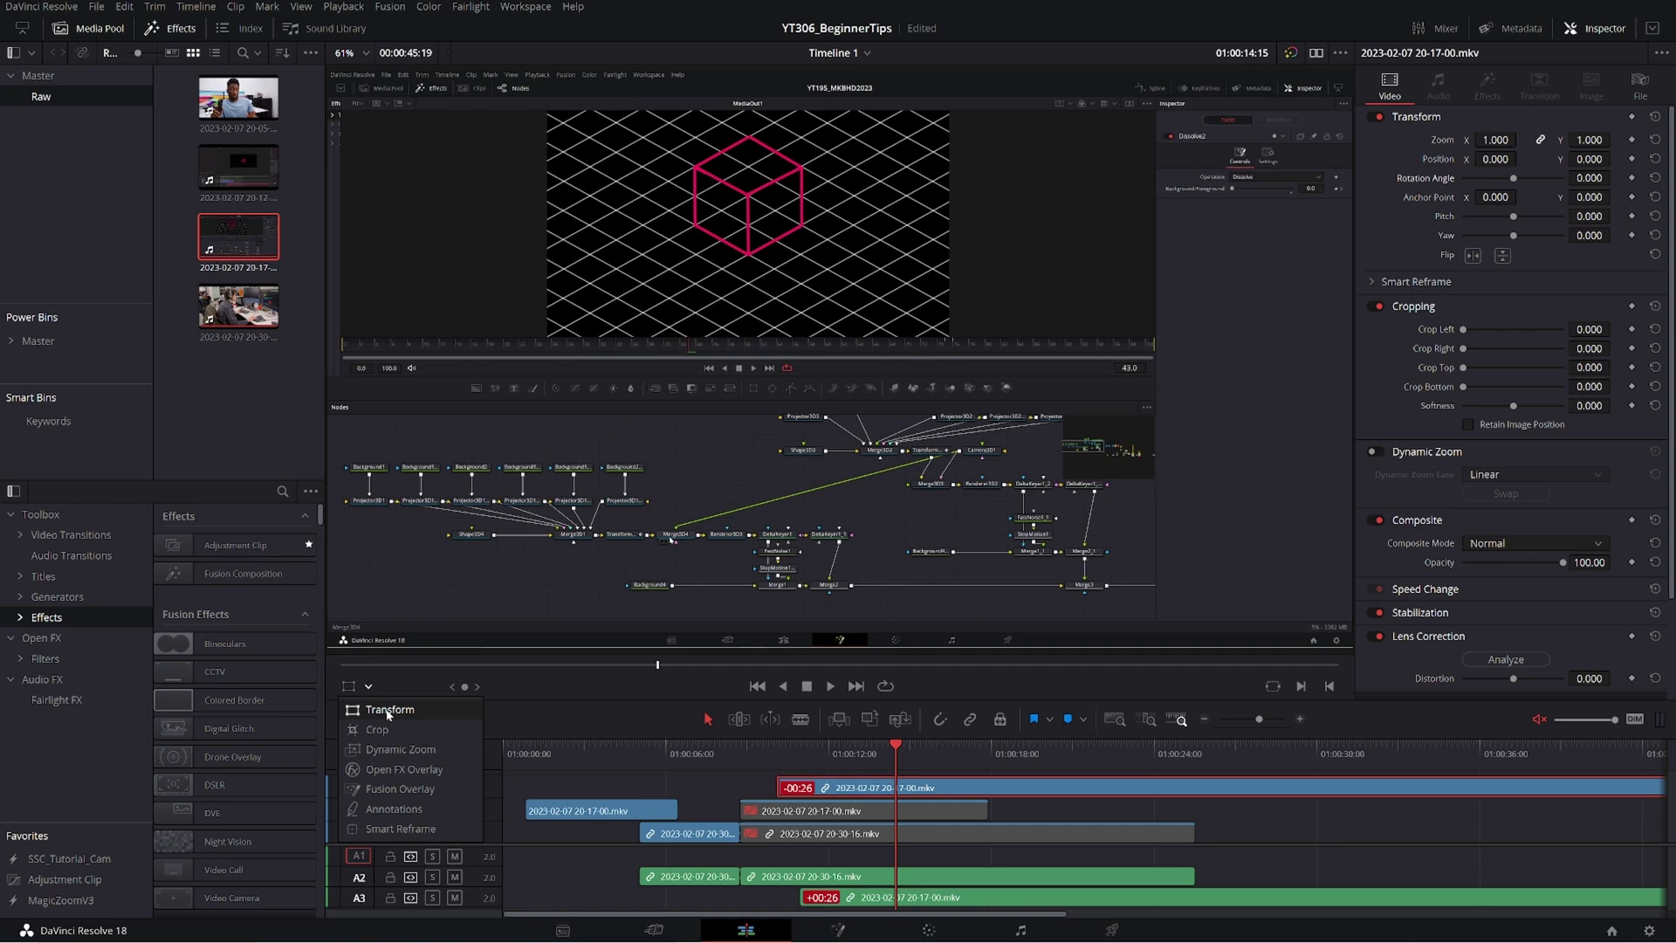
left_click(389, 713)
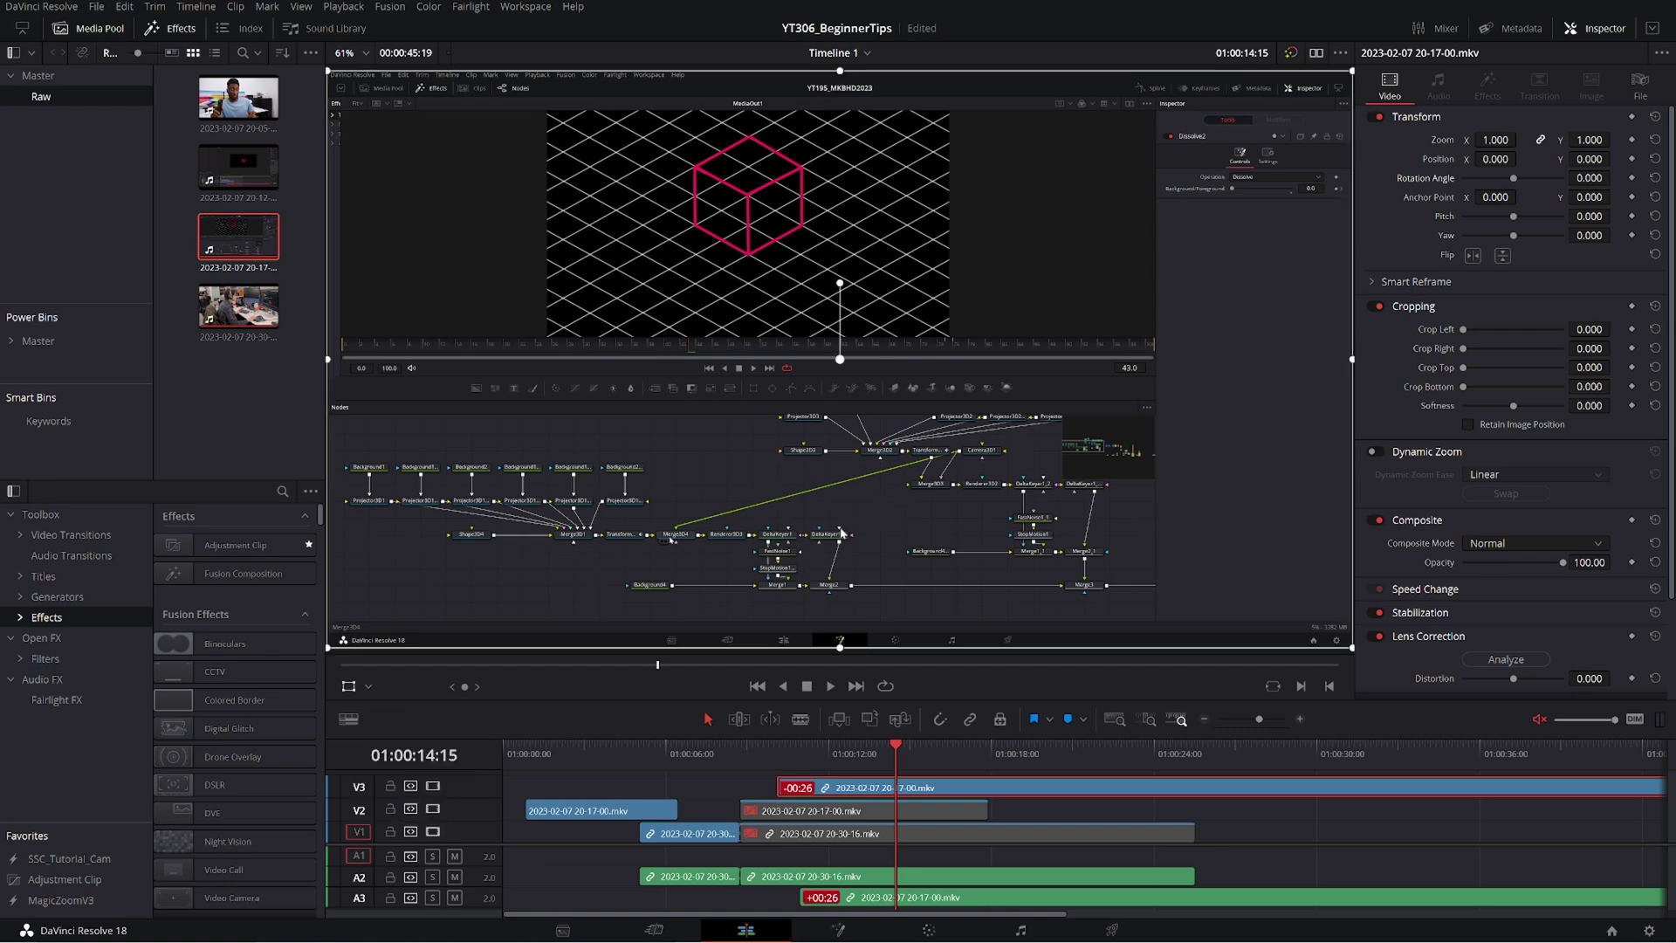
left_click_drag(845, 532, 831, 524)
scroll(857, 517, "down", 3)
left_click_drag(451, 140, 786, 379)
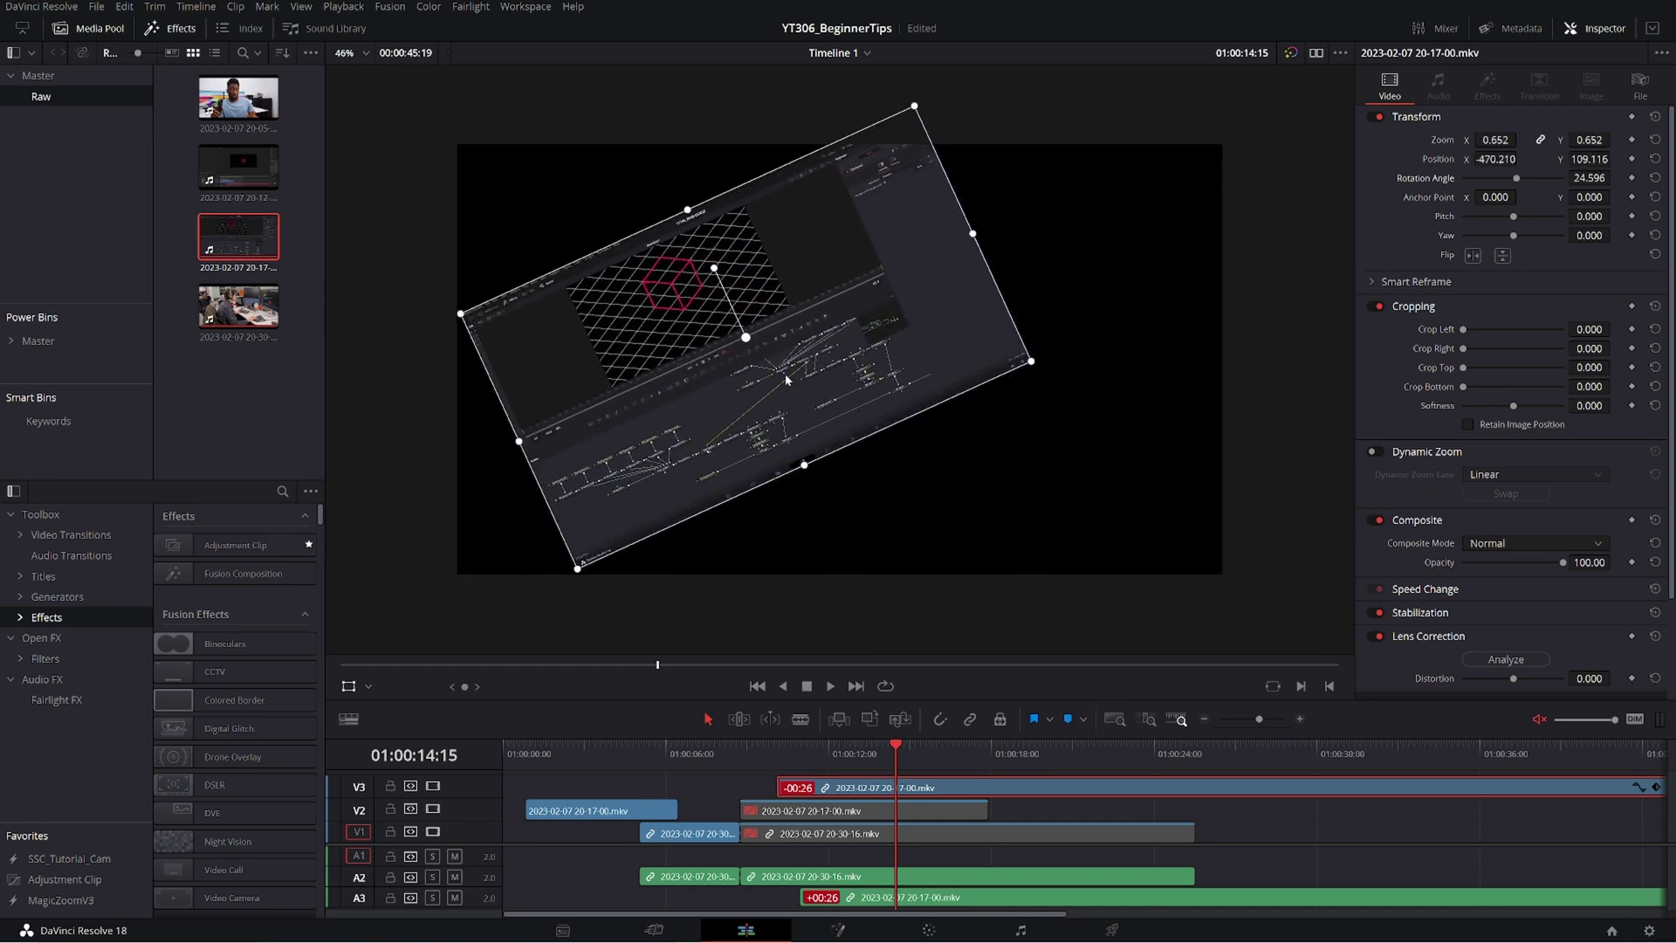
Turn on the Dynamic Zoom overlay for the V3 clip and play it from 01:00:25:08
left_click(368, 688)
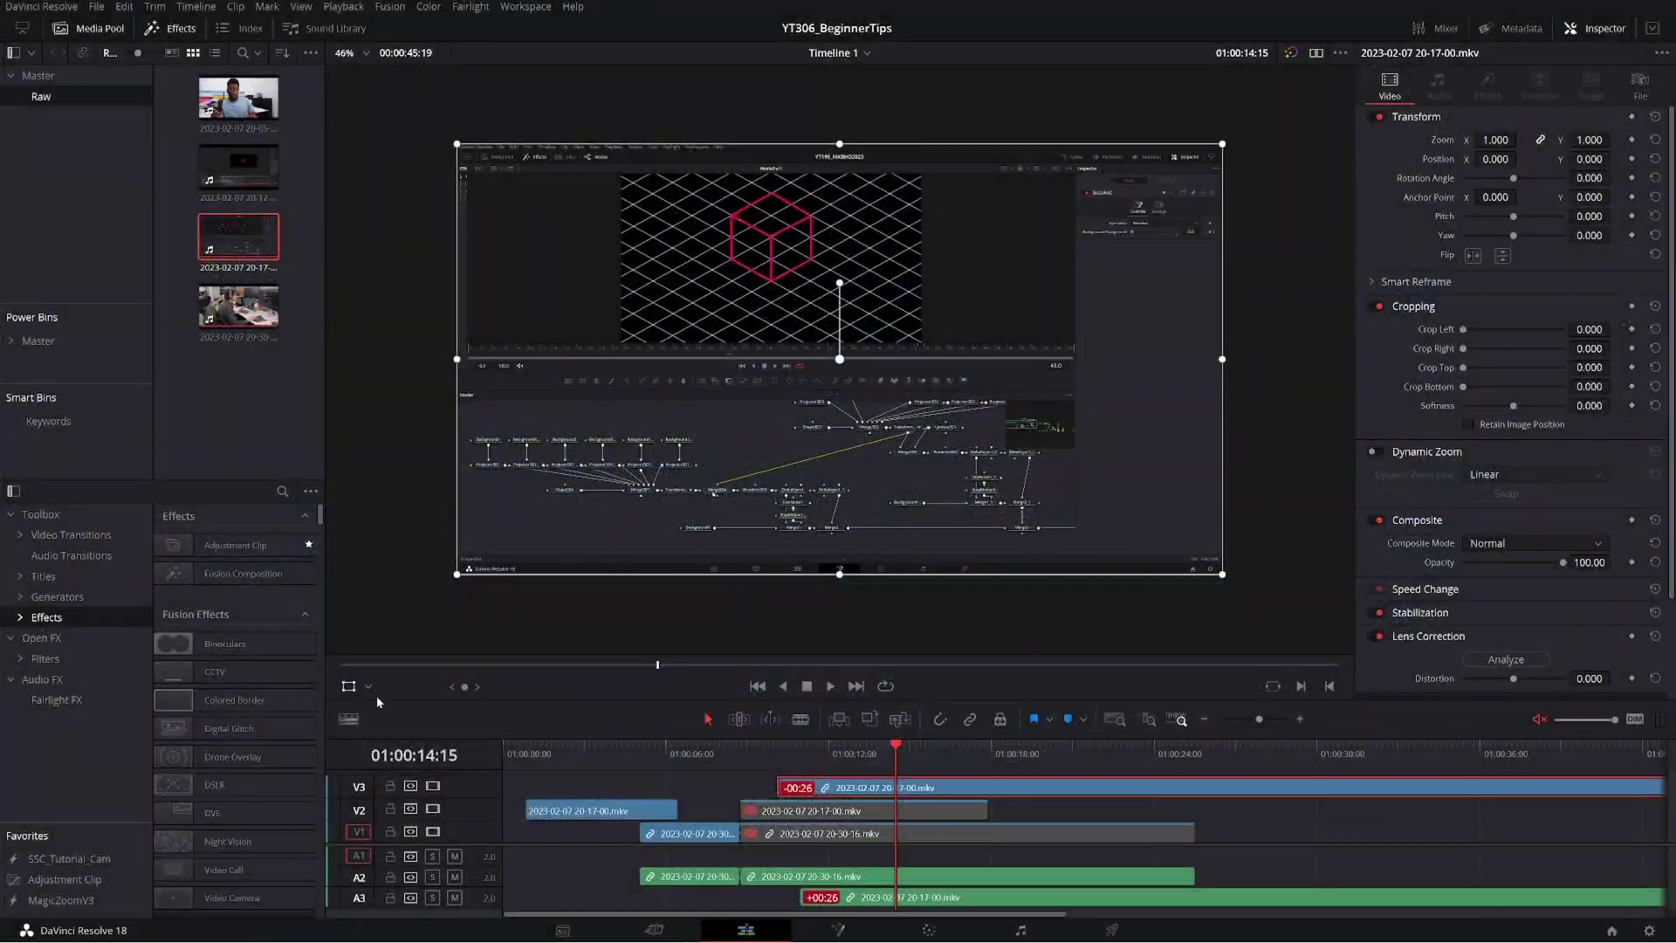
left_click(368, 688)
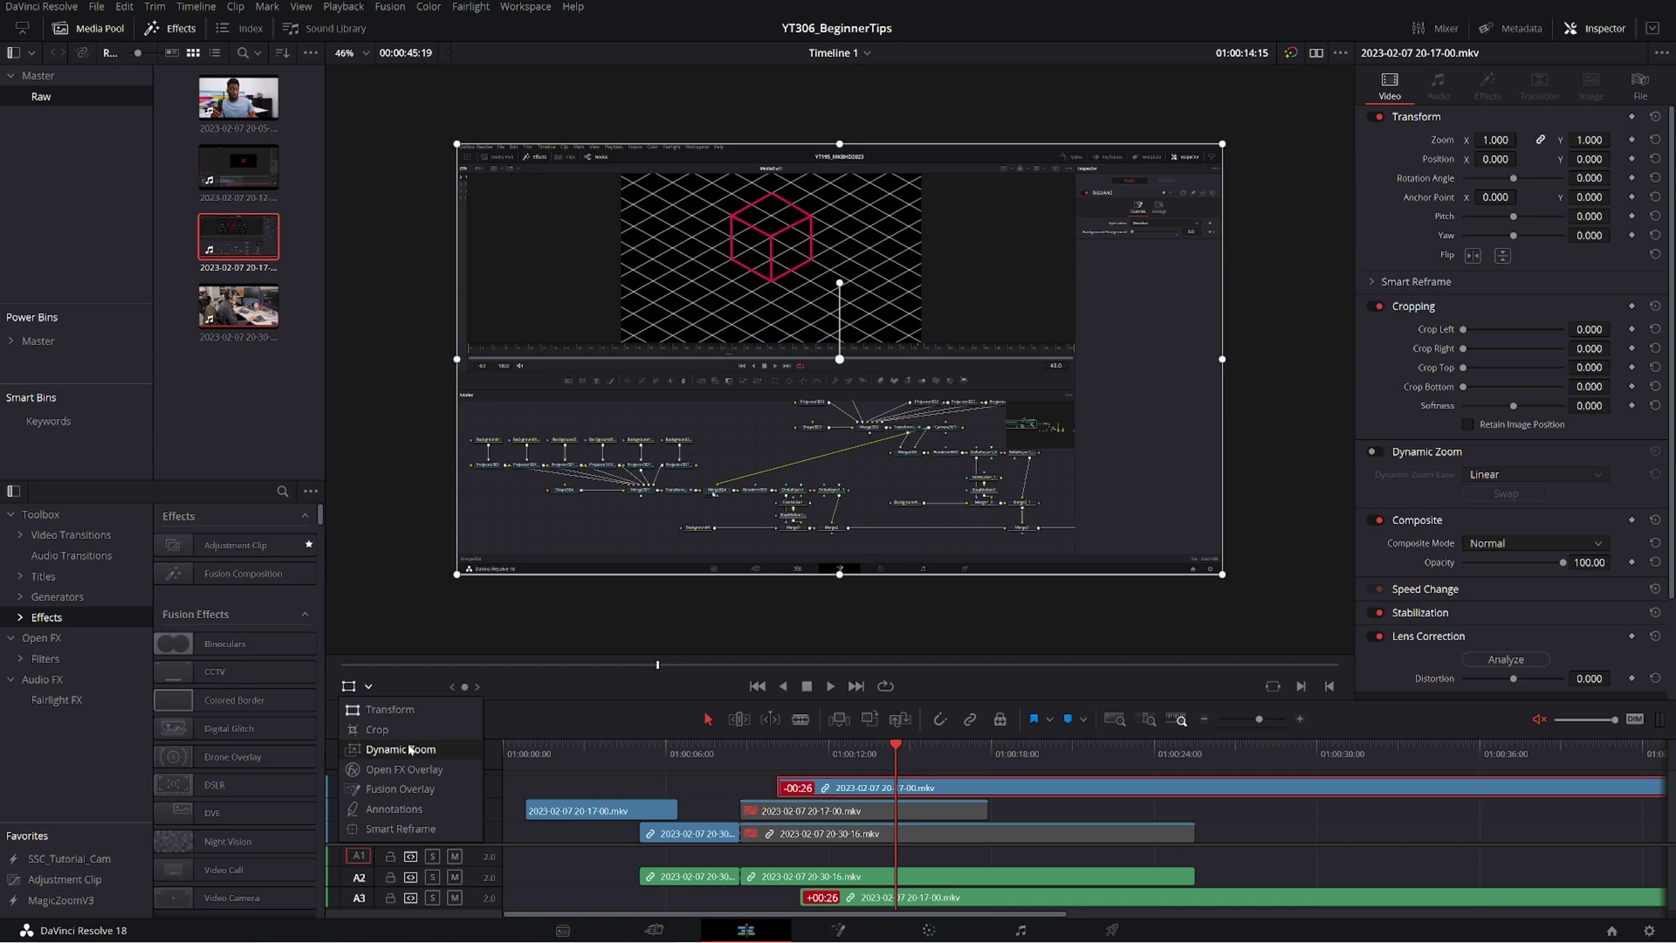
left_click(977, 128)
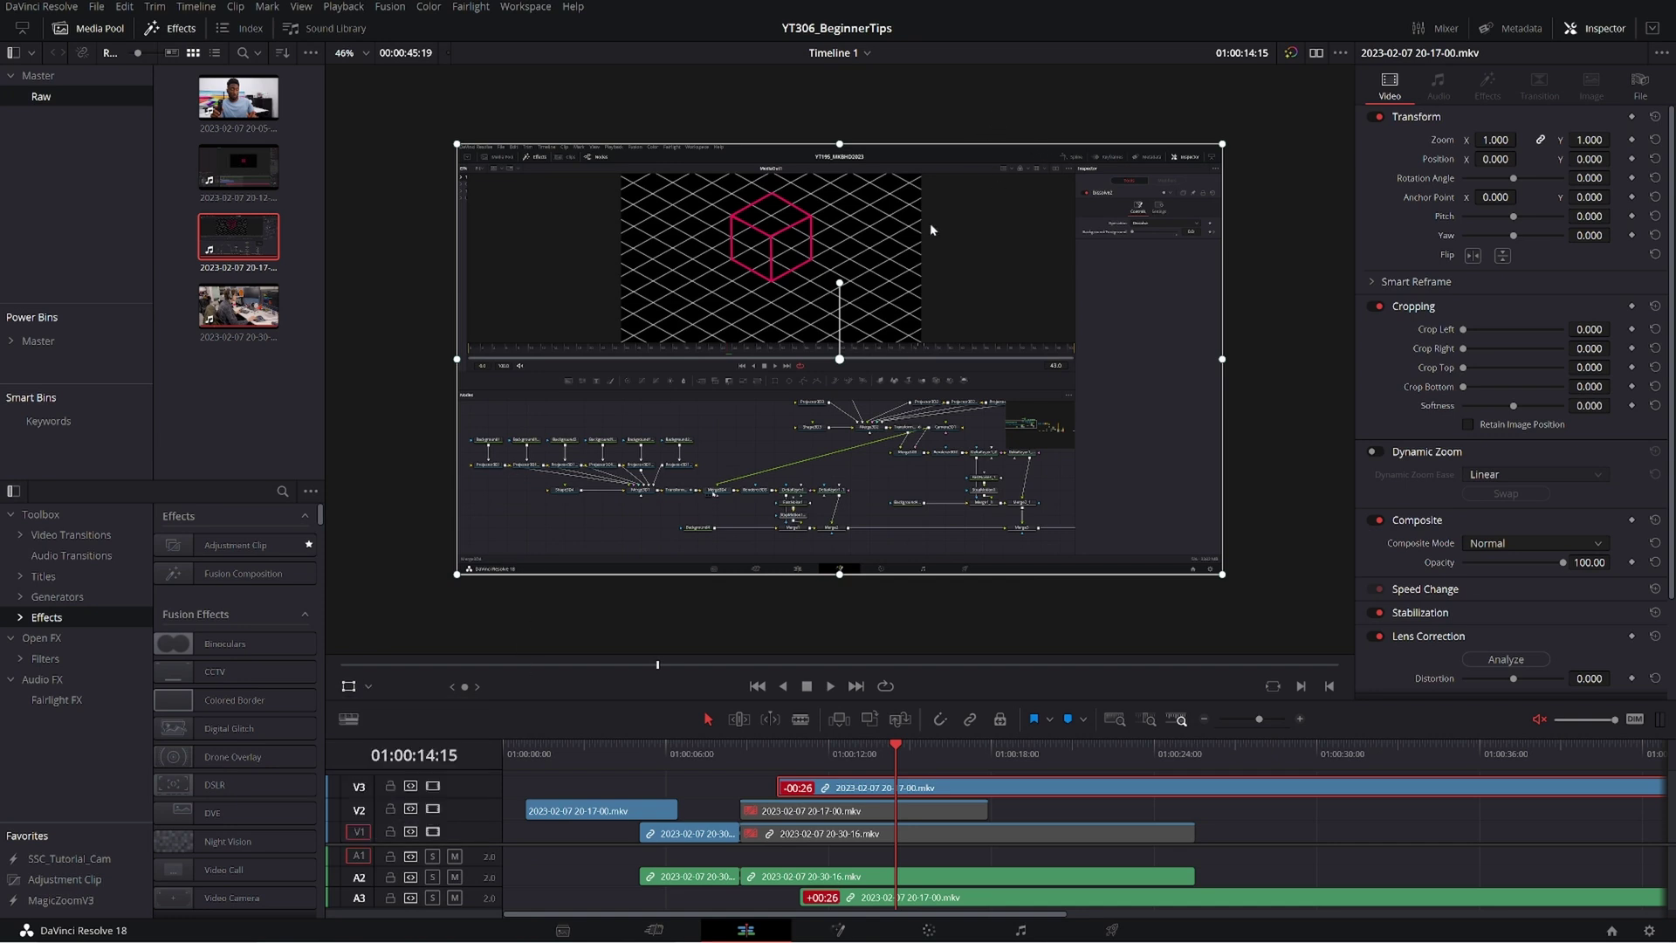
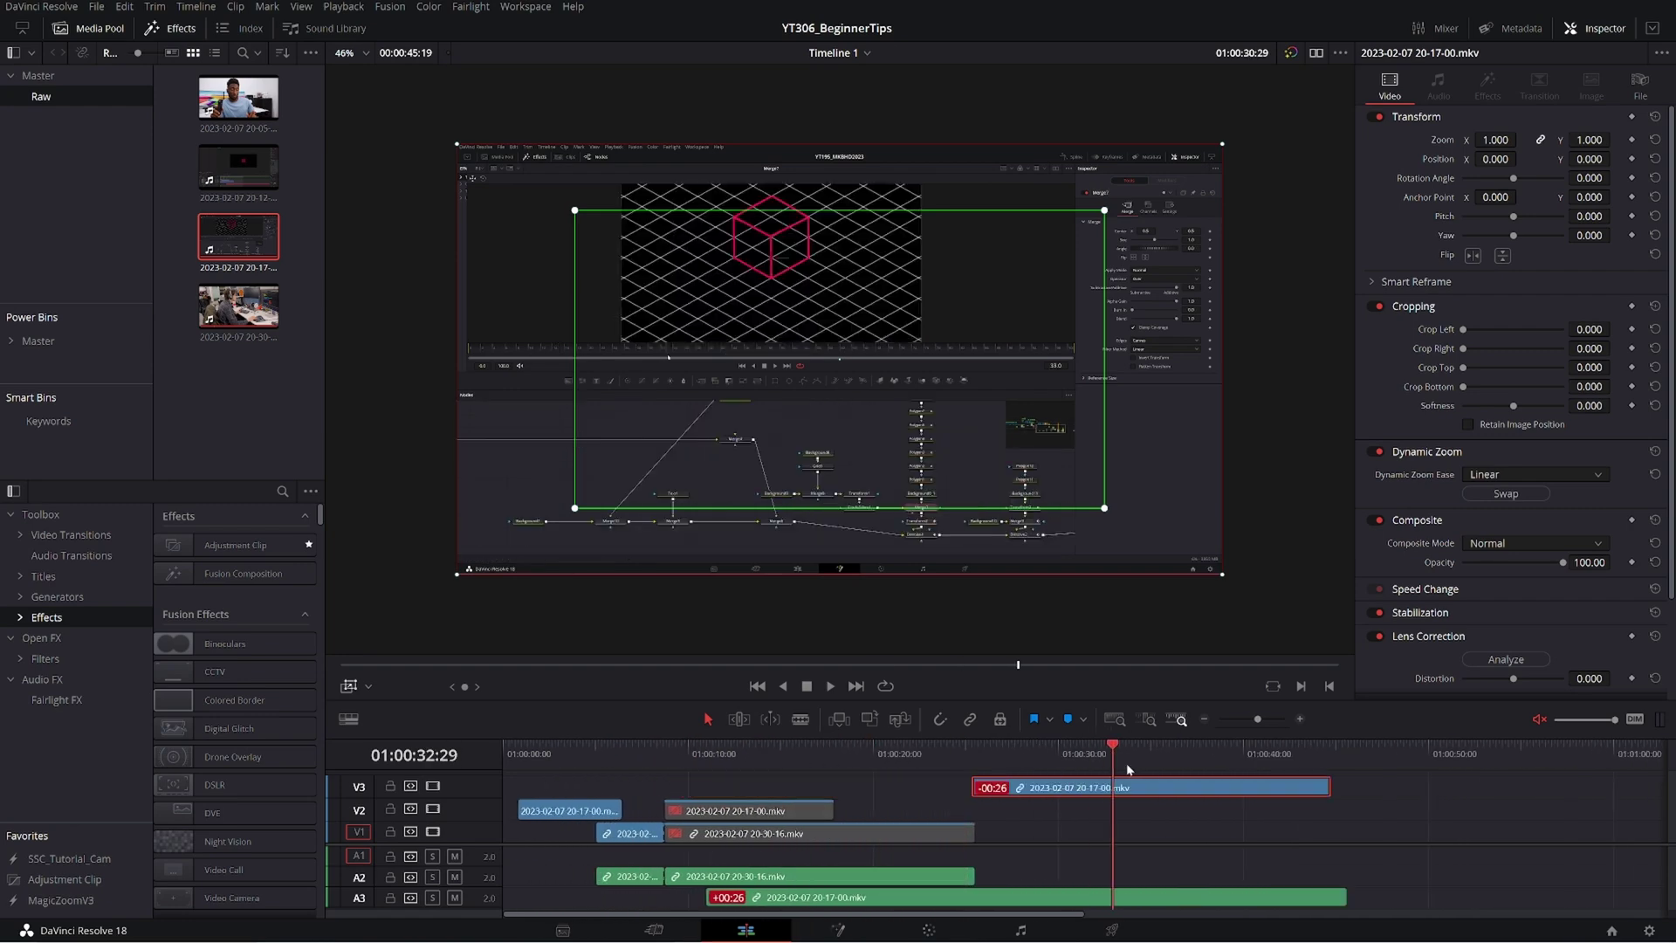
left_click_drag(1126, 763, 979, 756)
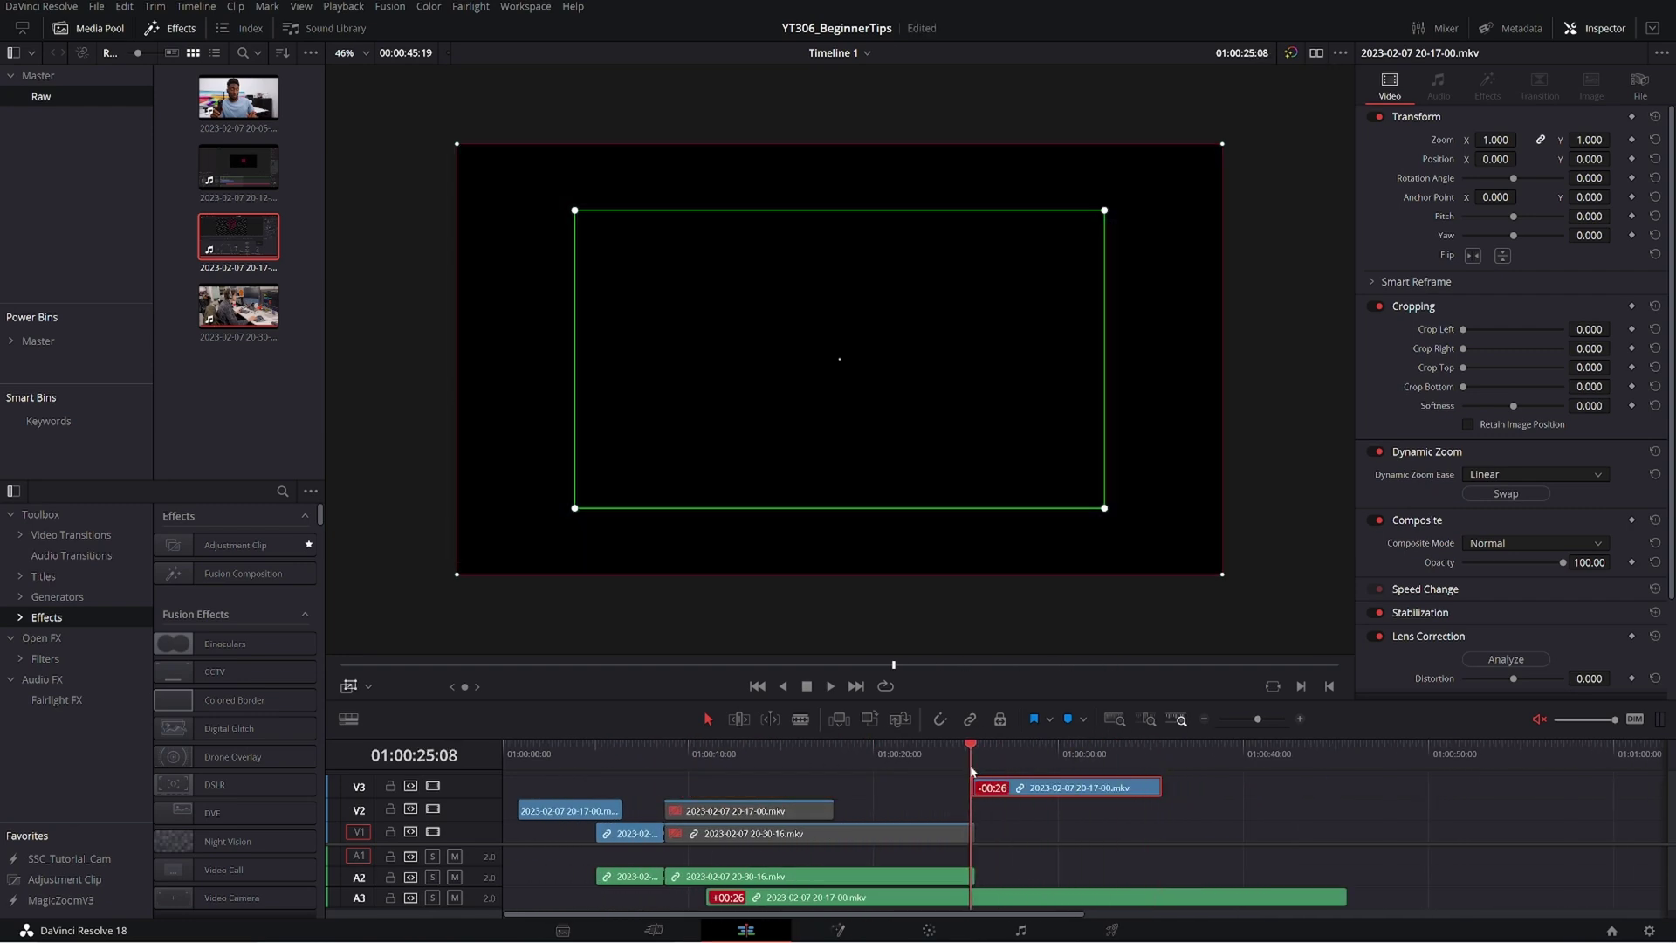
key("space")
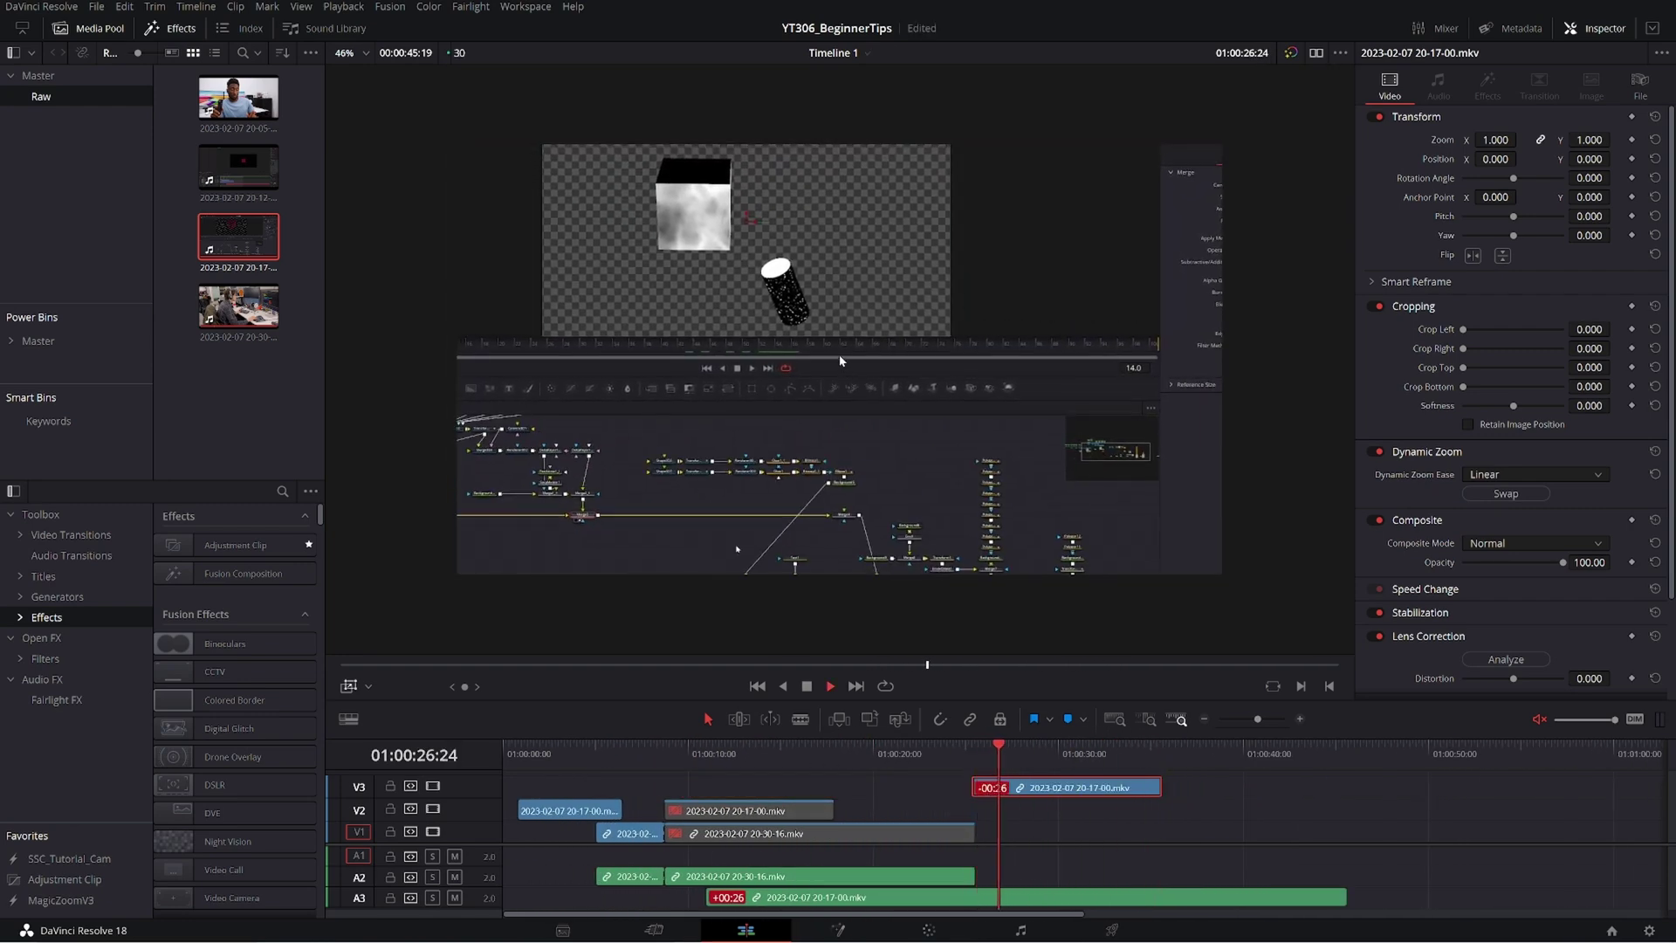
Replay the V3 clip's dynamic zoom from near its start and trim the clip's end to about 01:00:29
key("space")
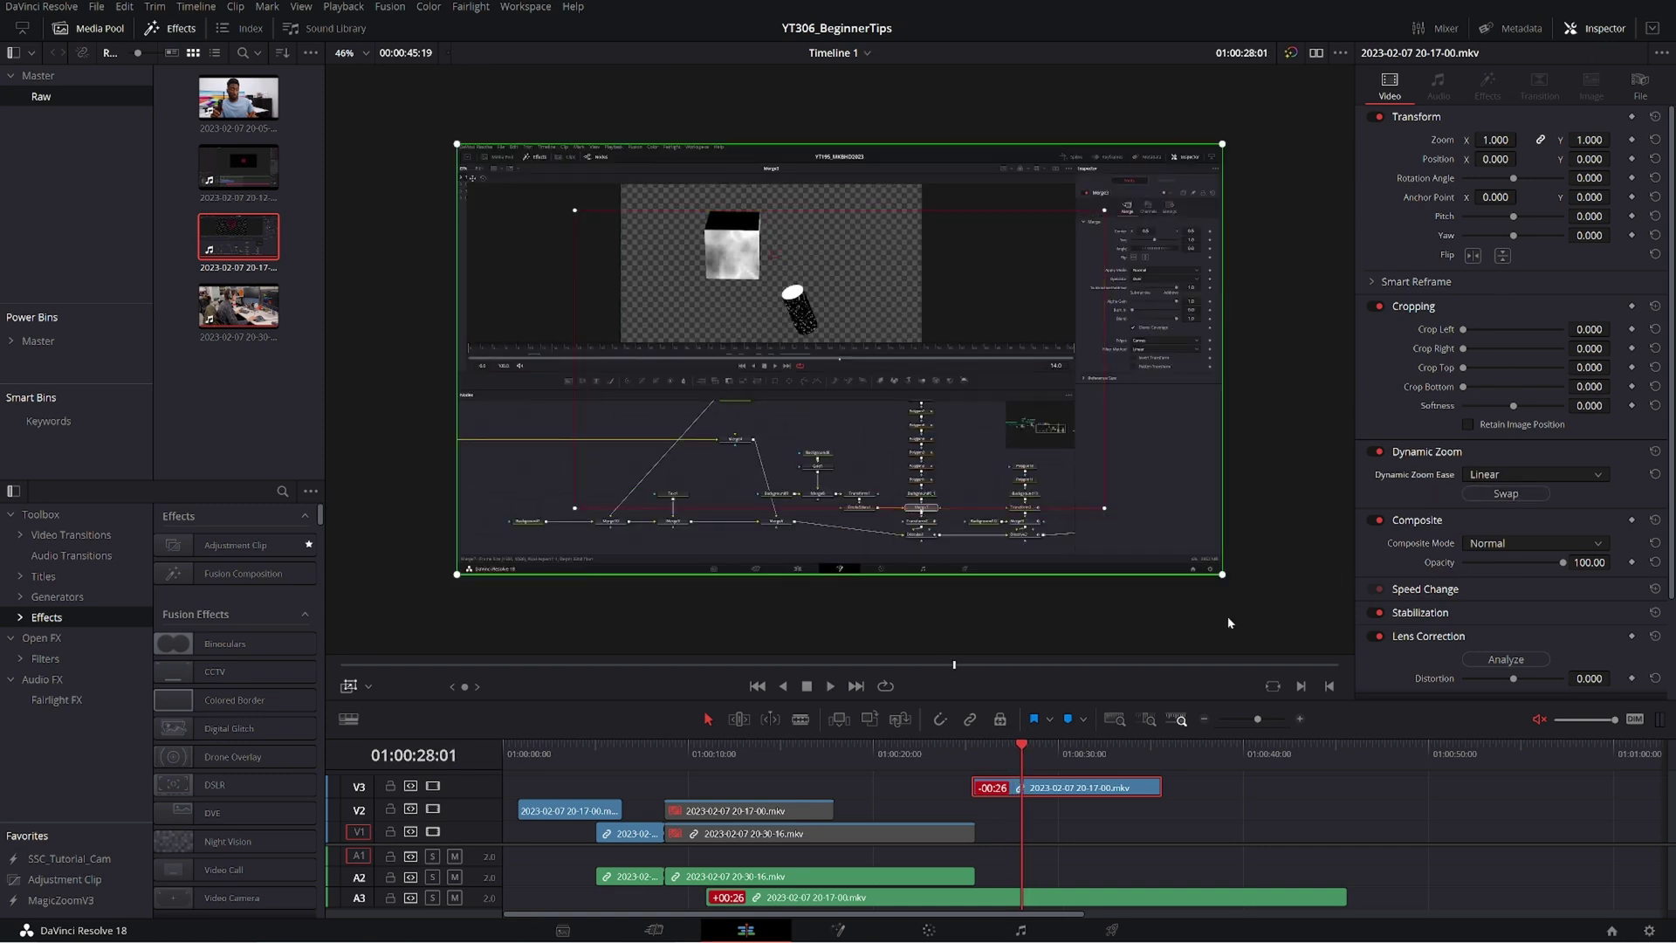
left_click_drag(1022, 744, 973, 780)
key("space")
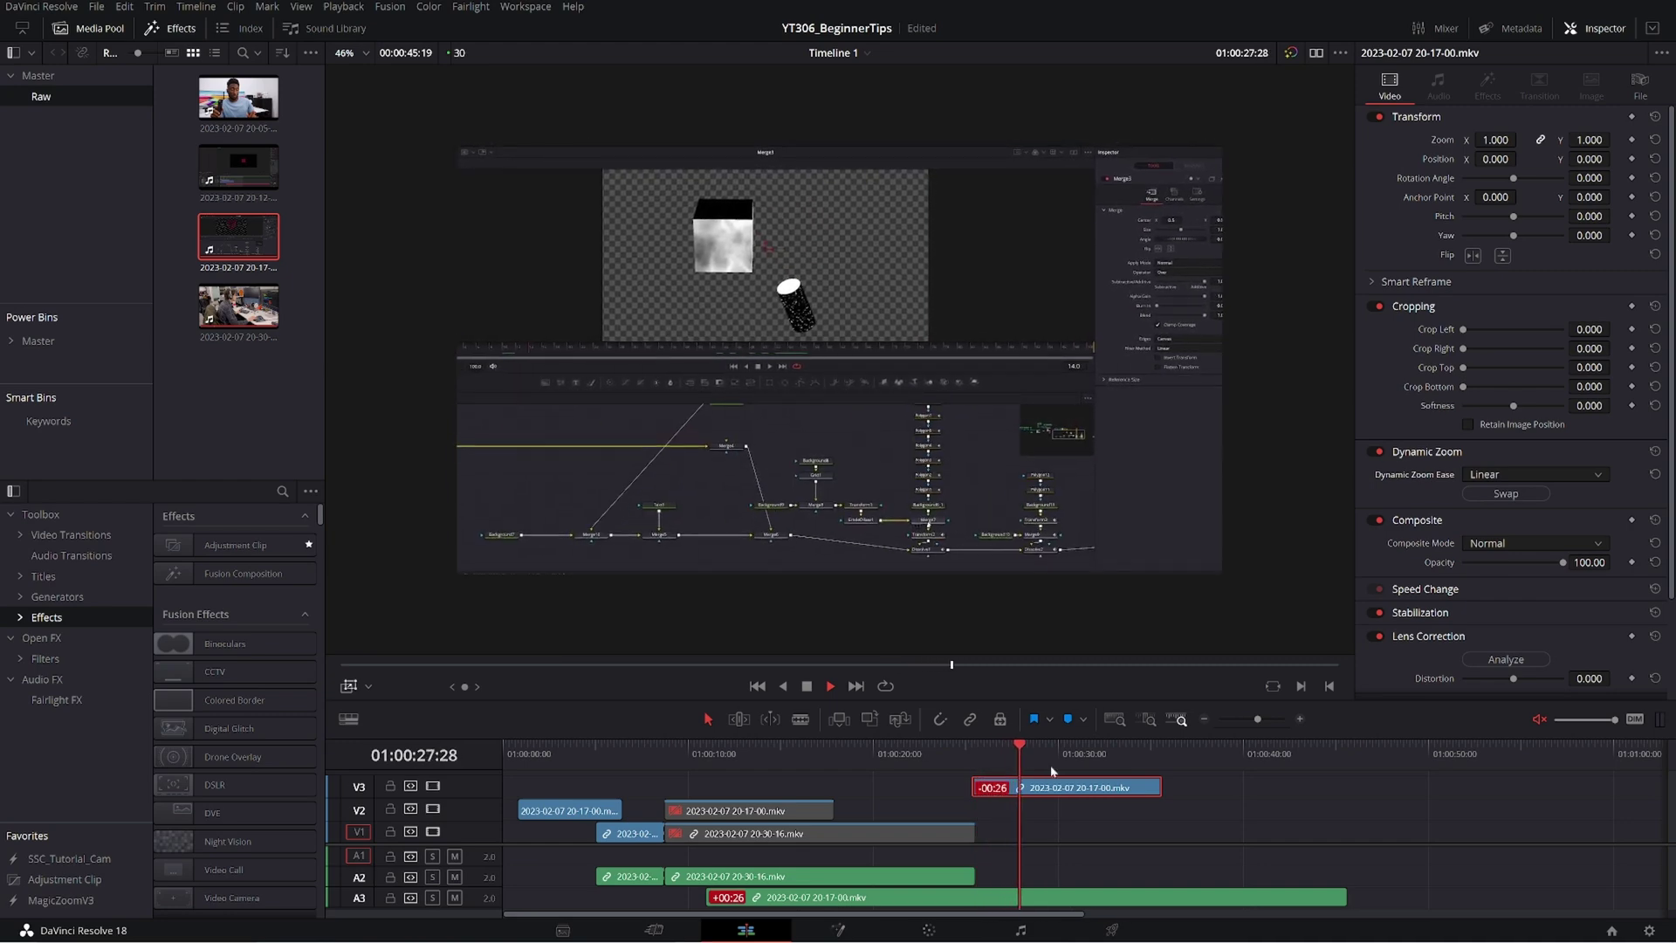
left_click(982, 752)
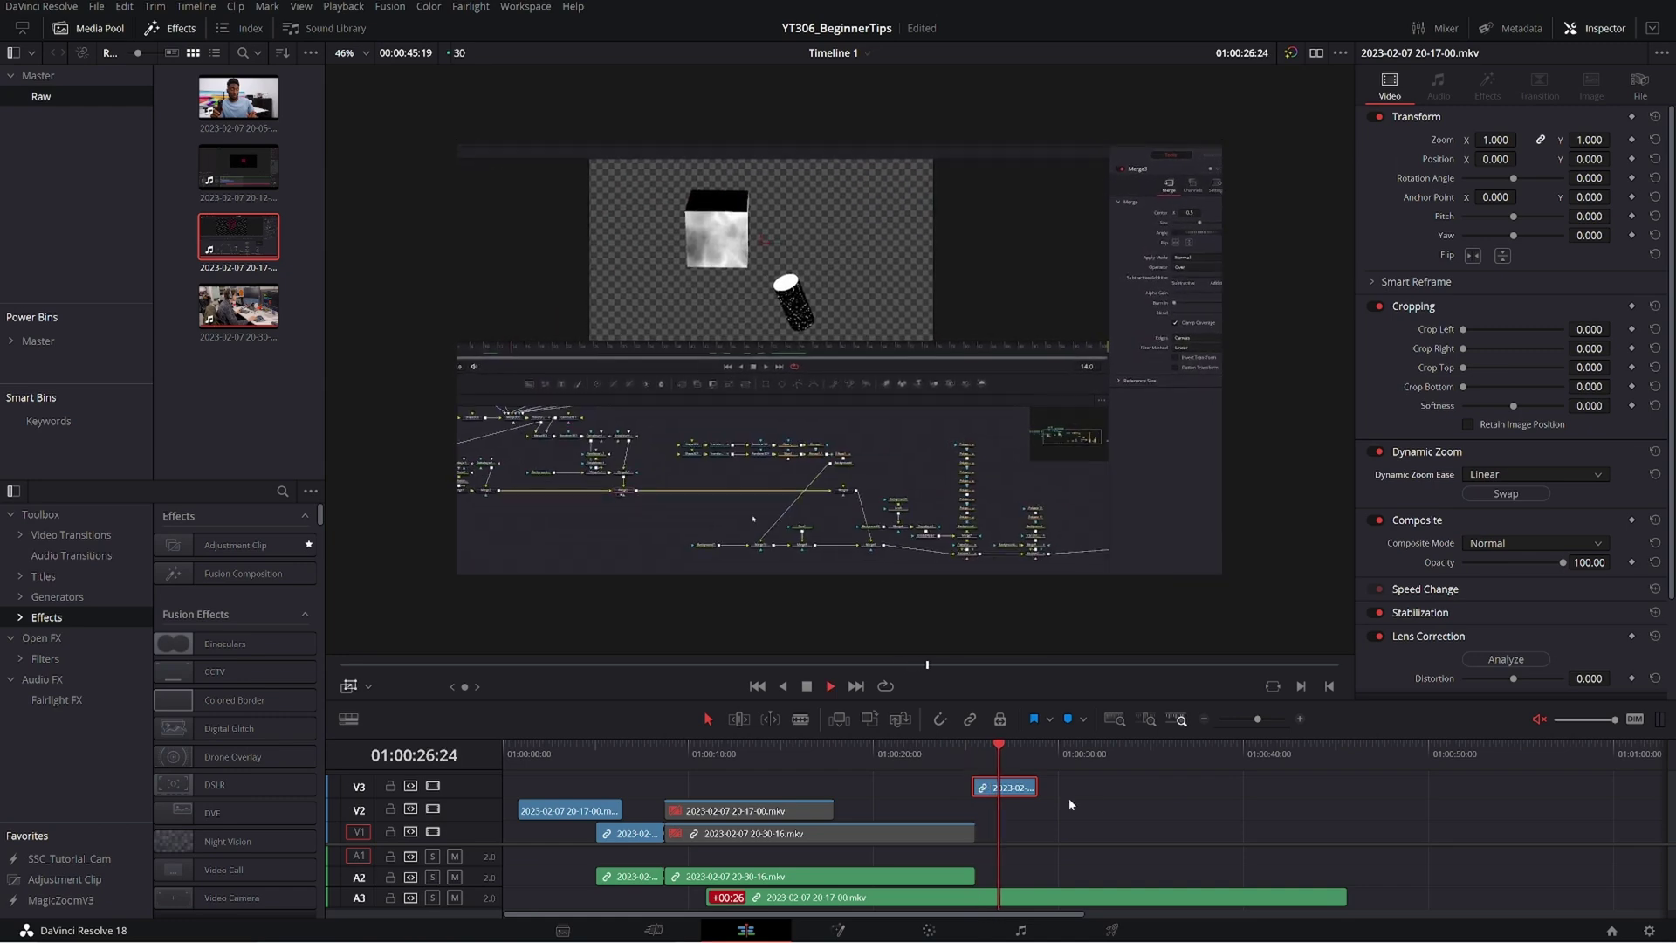
key("space")
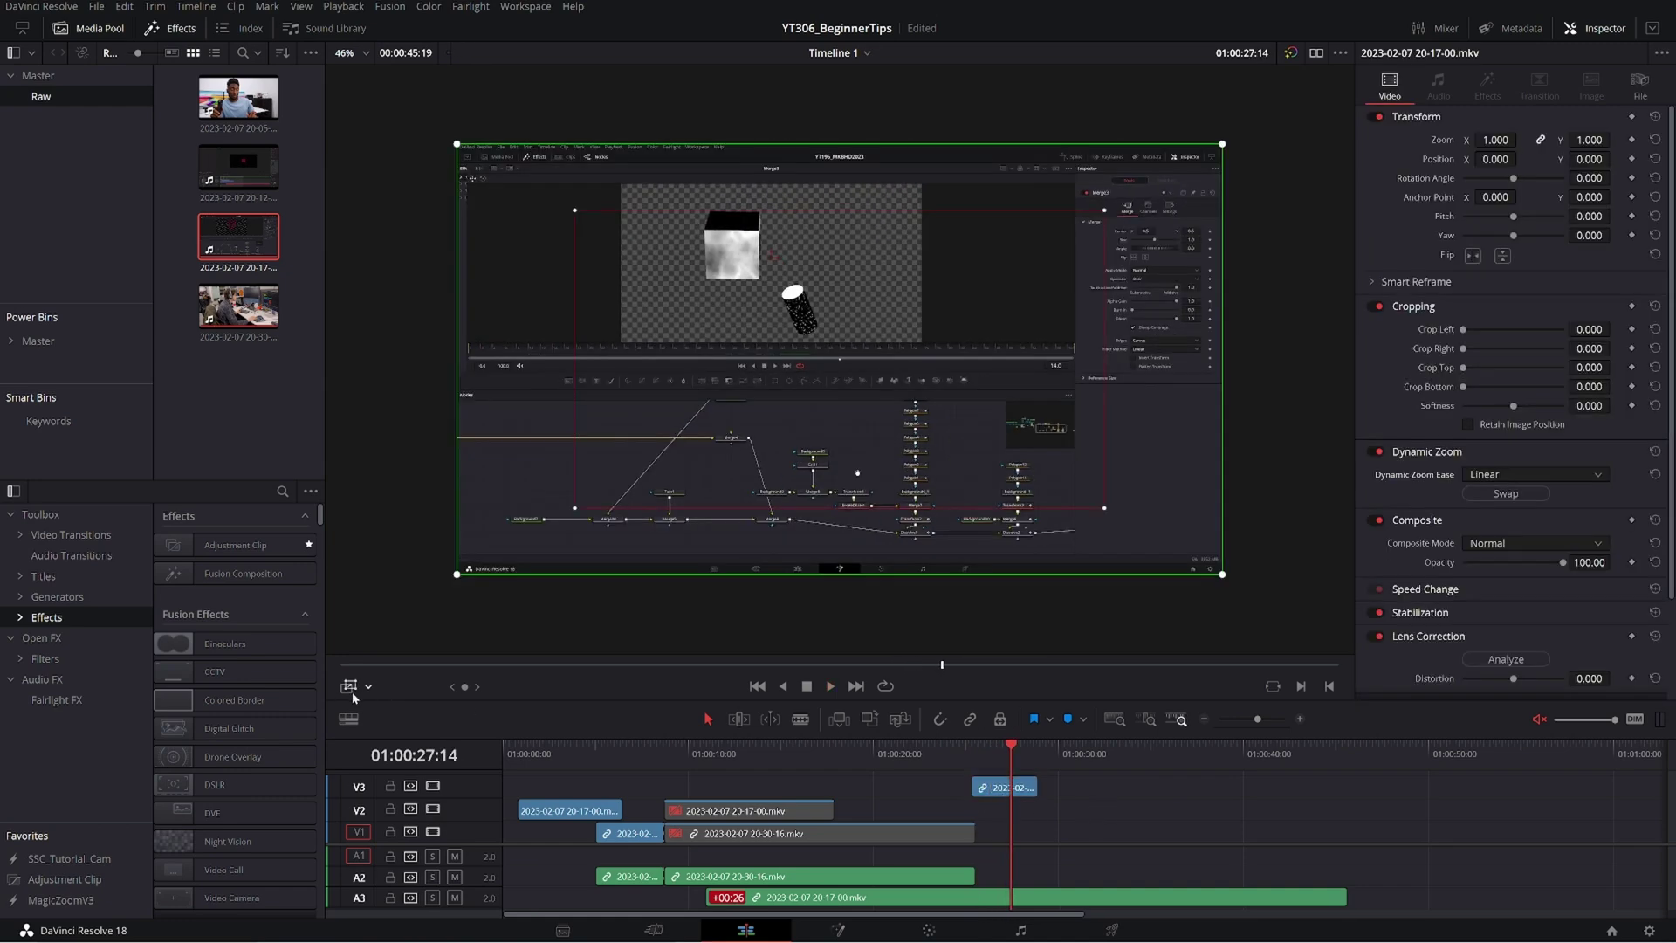
Save the project, shrink the red dynamic zoom frame and move it over the lower-left part of the V3 clip's picture
key("ctrl+s")
left_click_drag(1107, 515, 1018, 428)
left_click_drag(885, 424, 693, 518)
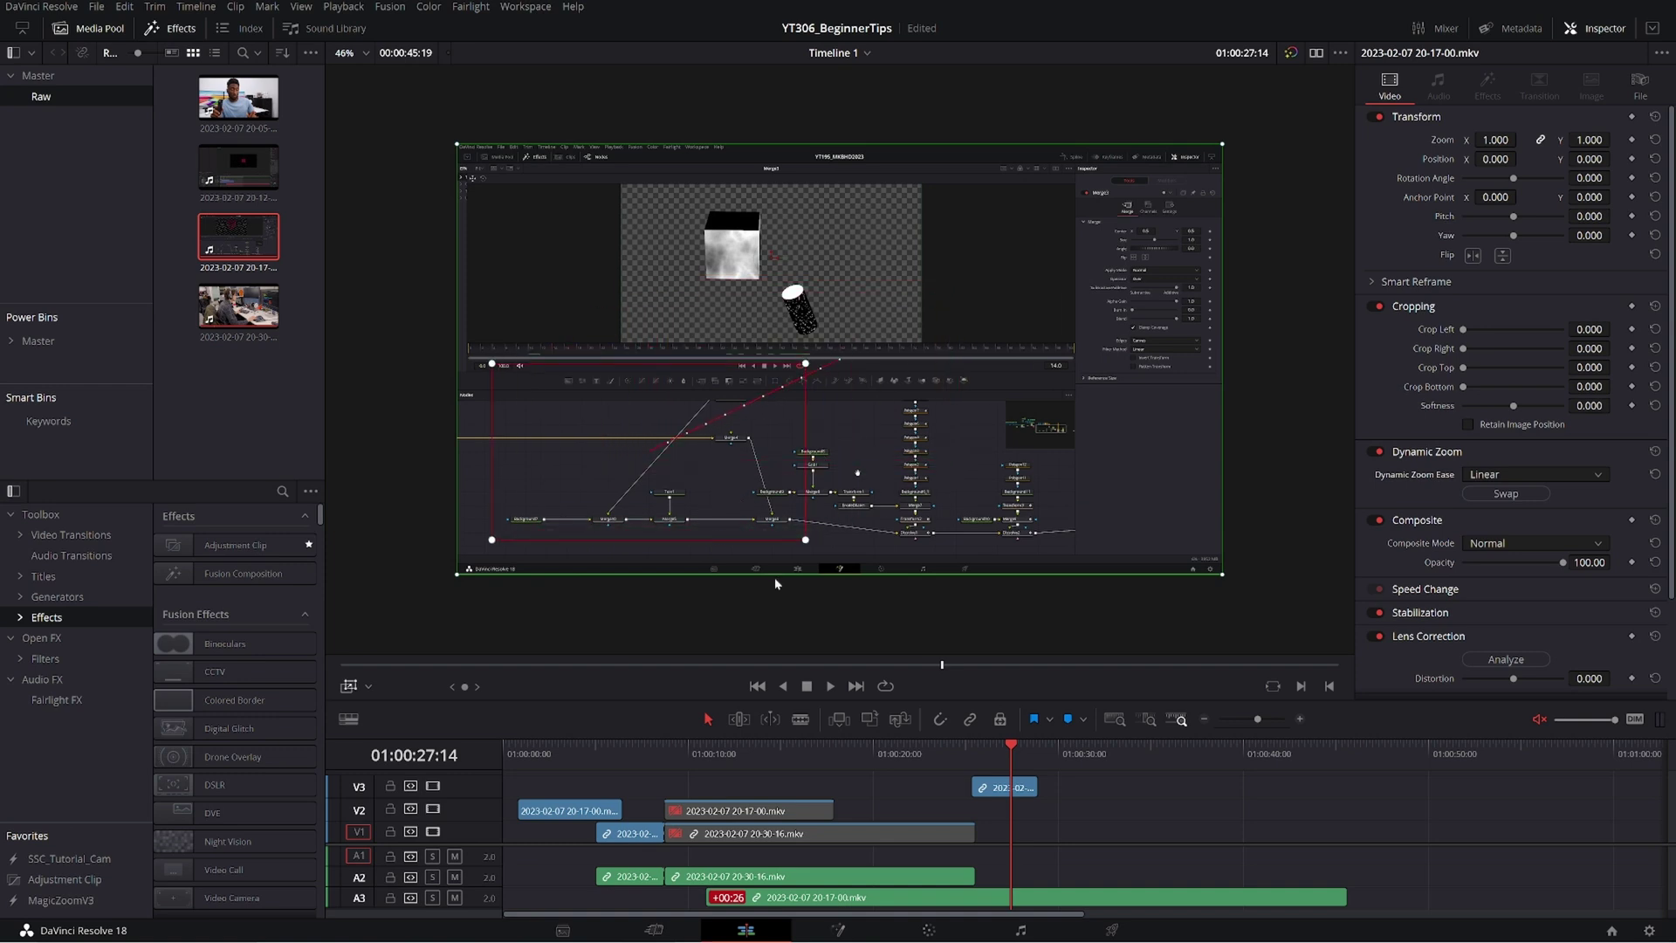
Play the V3 clip from its start to preview the repositioned dynamic zoom
left_click(971, 756)
key("space")
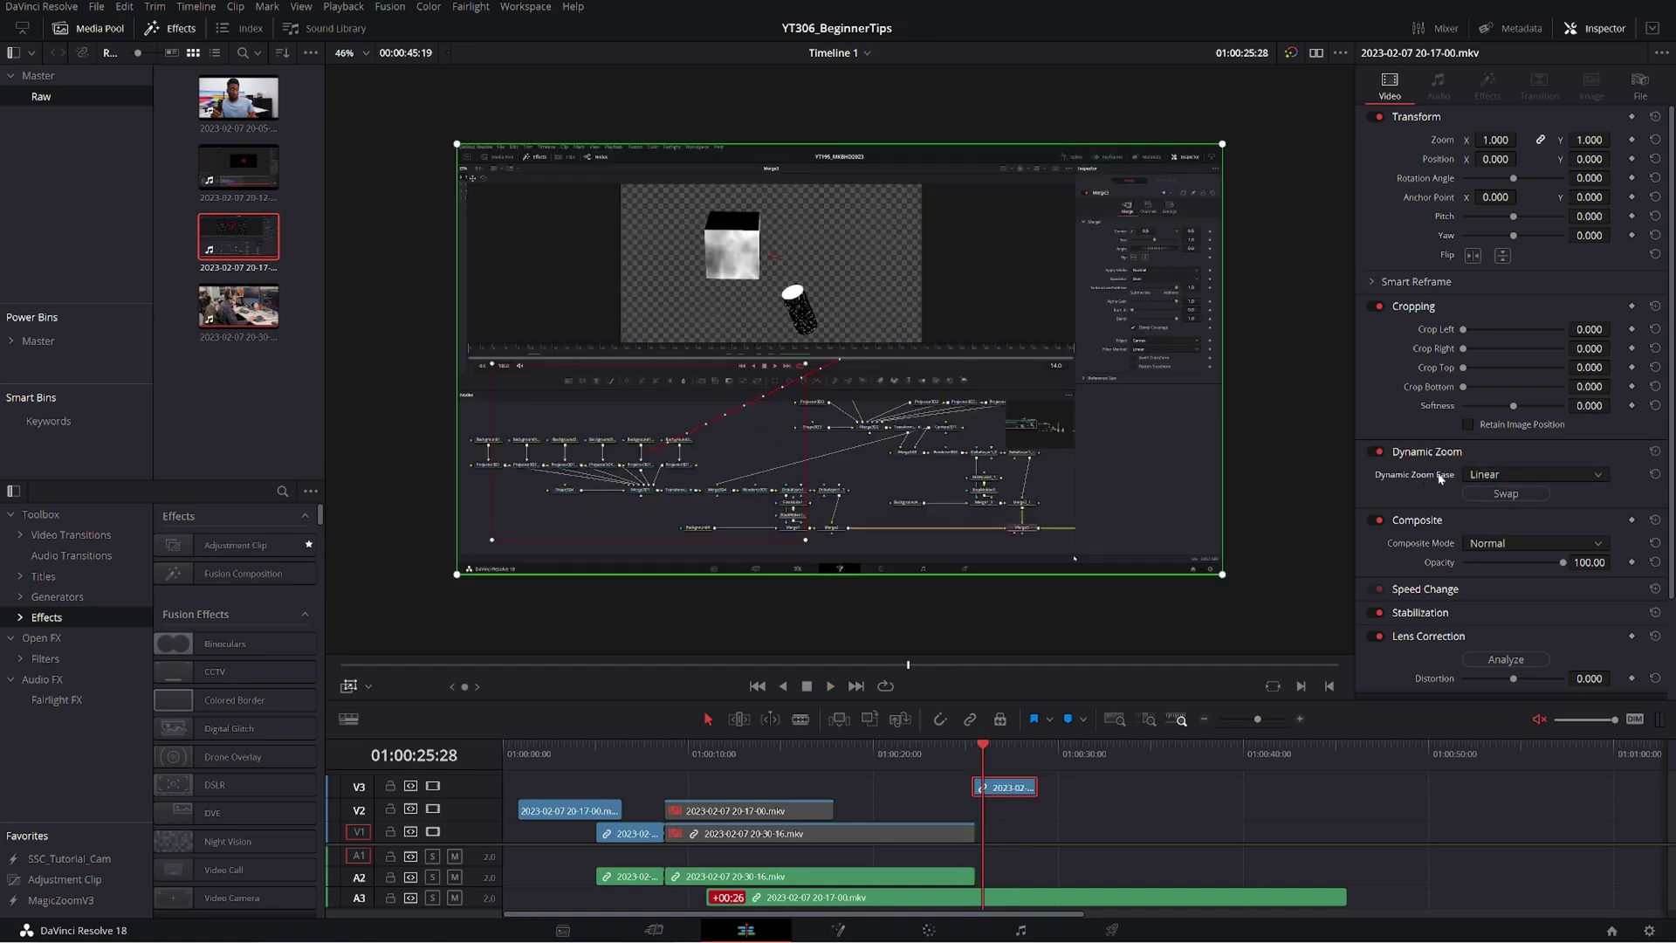
left_click(971, 749)
key("space")
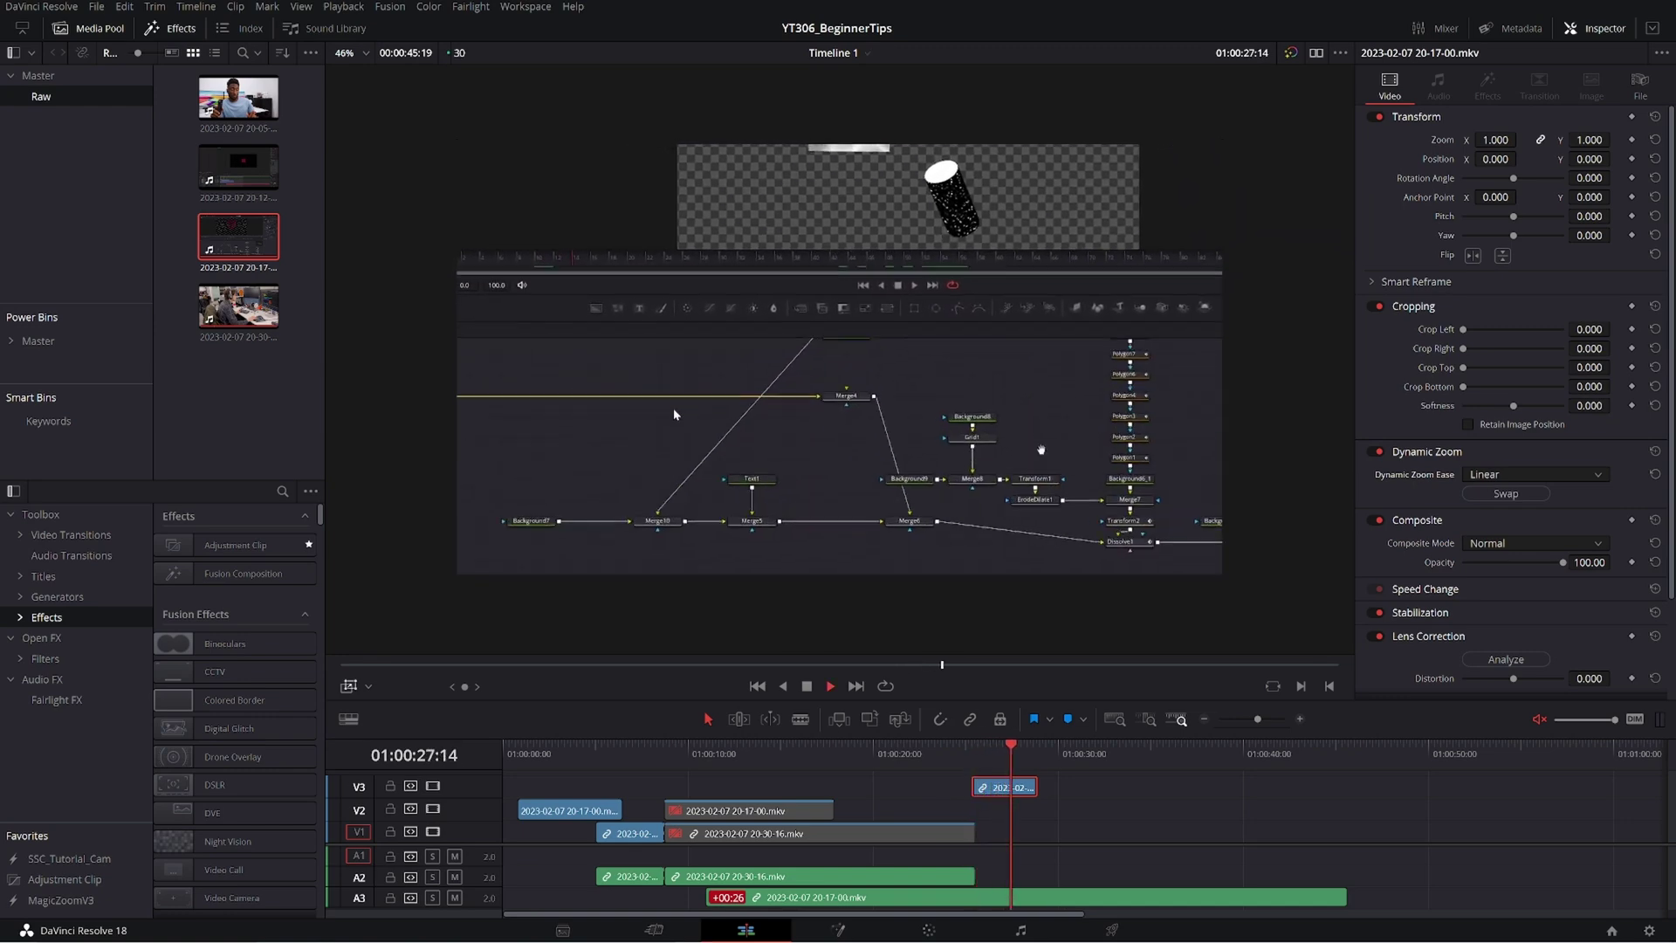
key("space")
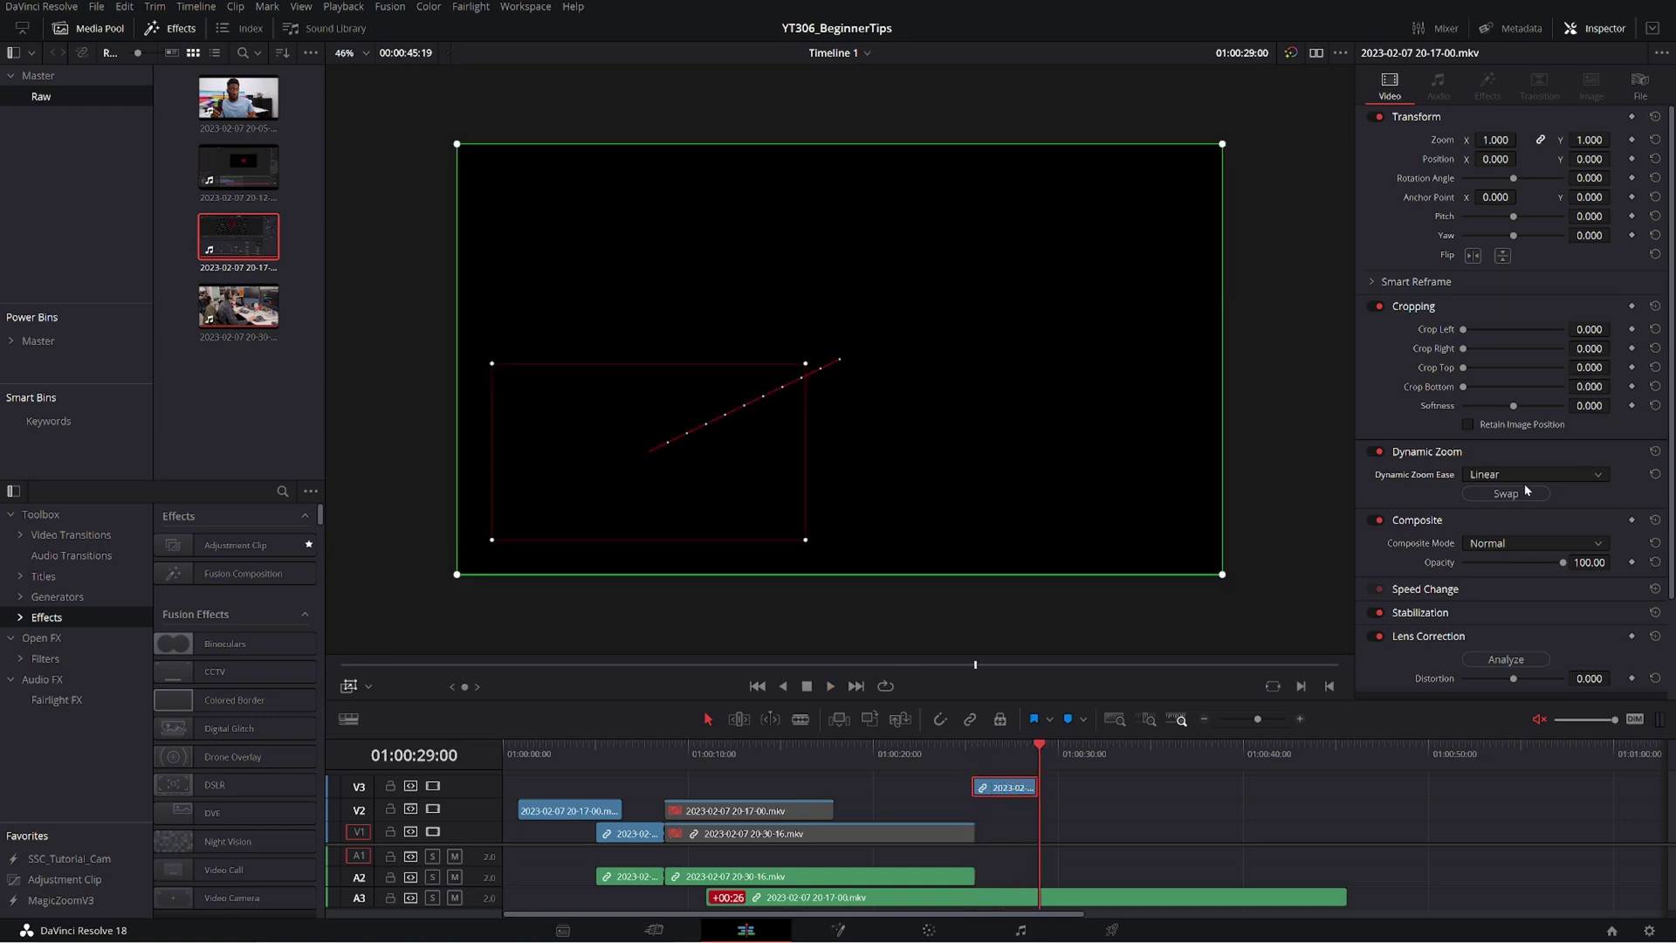
Set the V3 clip's Dynamic Zoom Ease to Ease In and play the clip from its start
left_click(1507, 477)
left_click(1507, 513)
left_click(983, 752)
key("space")
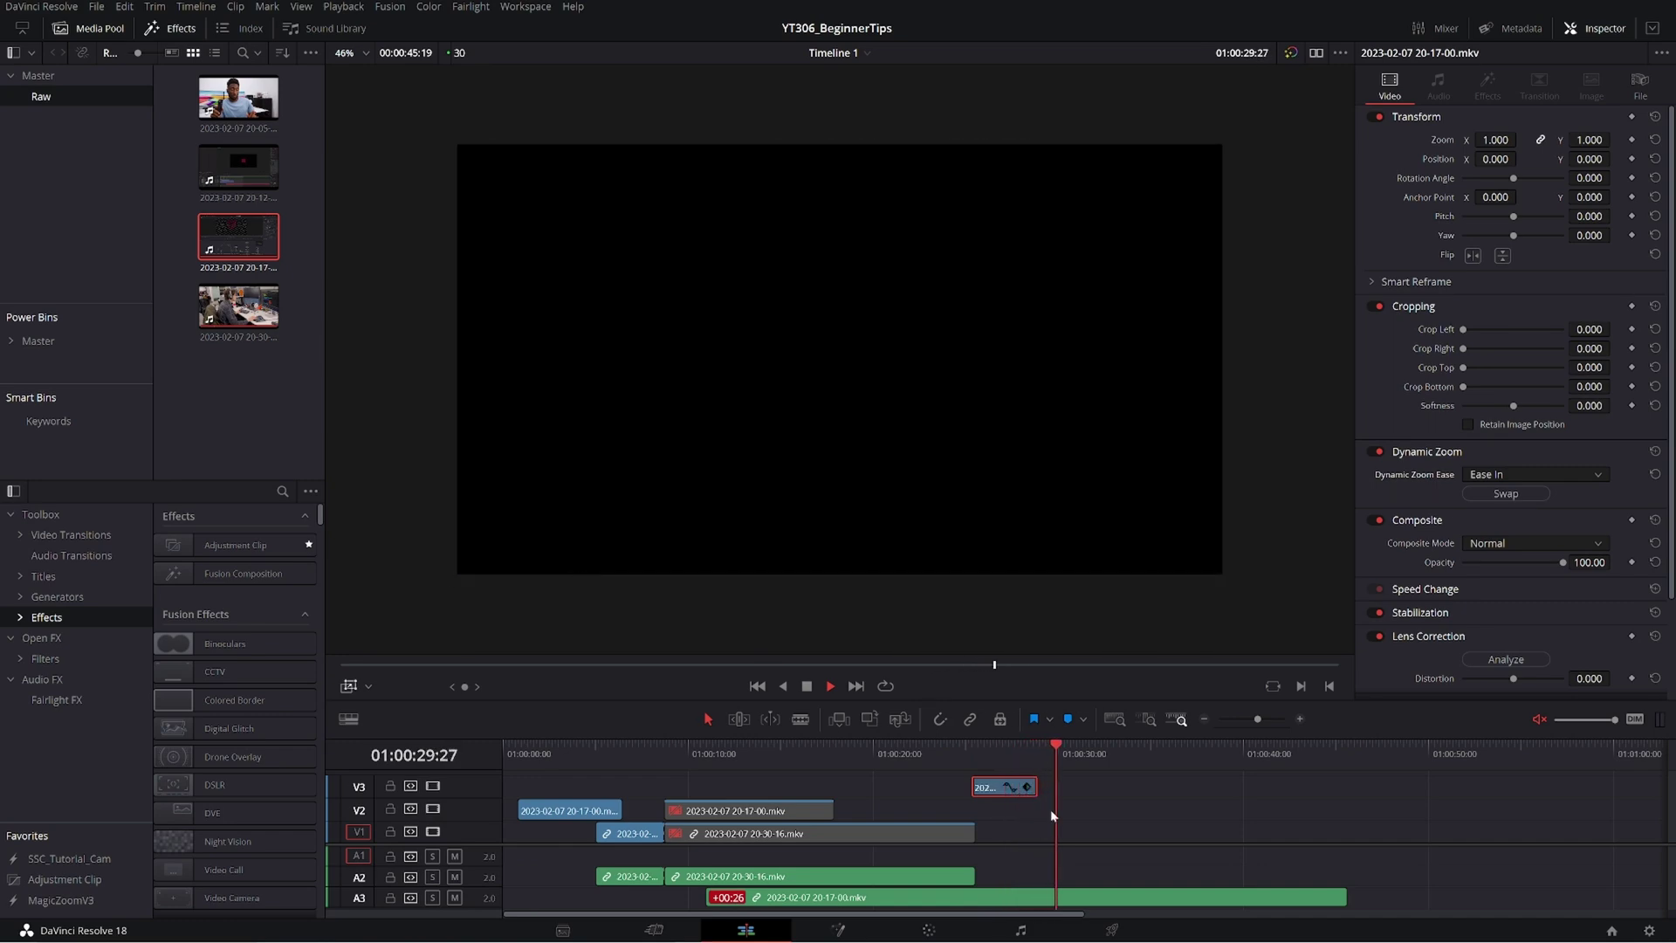
left_click(979, 772)
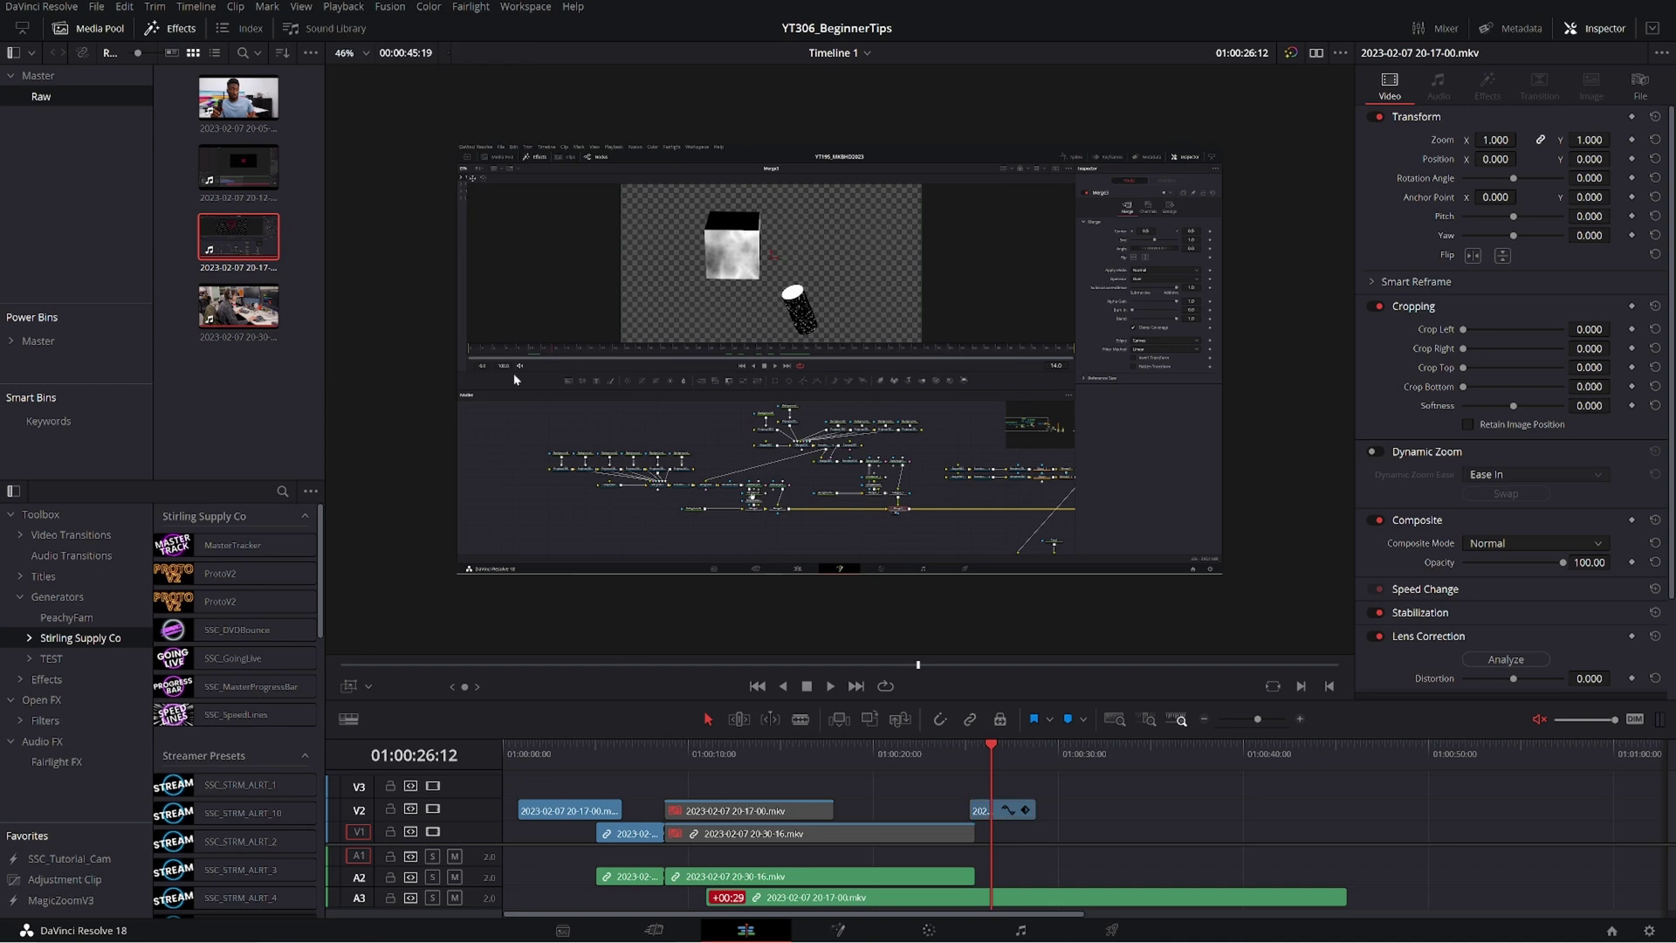
Set the playback Render Cache to None
left_click(343, 6)
mouse_move(361, 87)
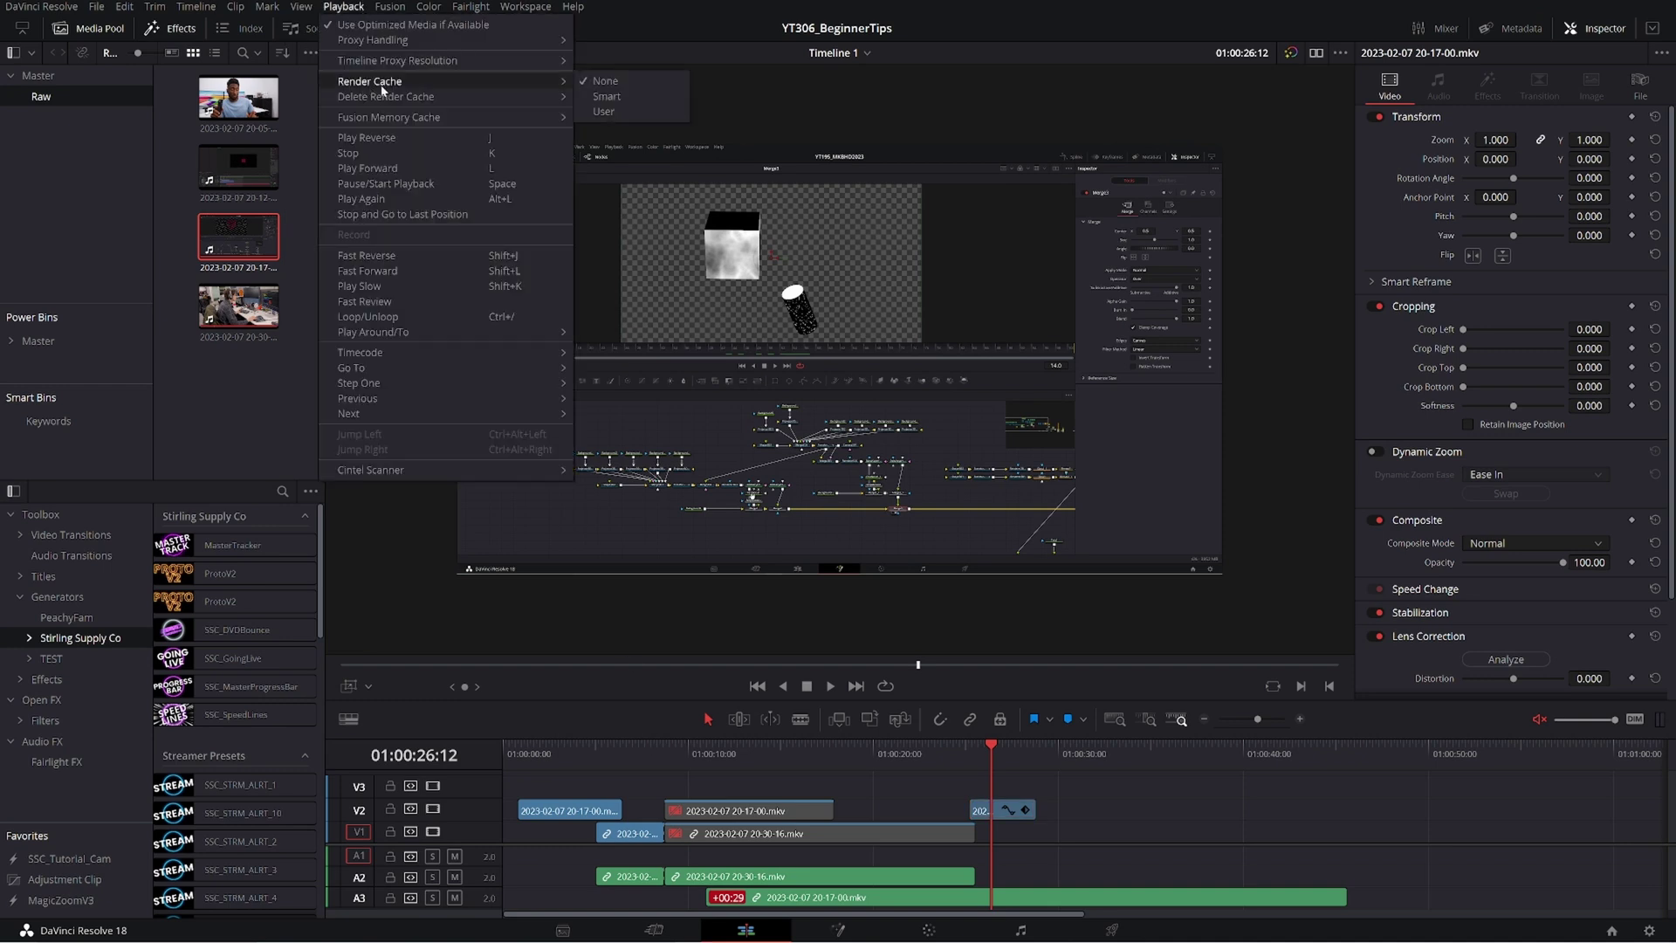
left_click(635, 80)
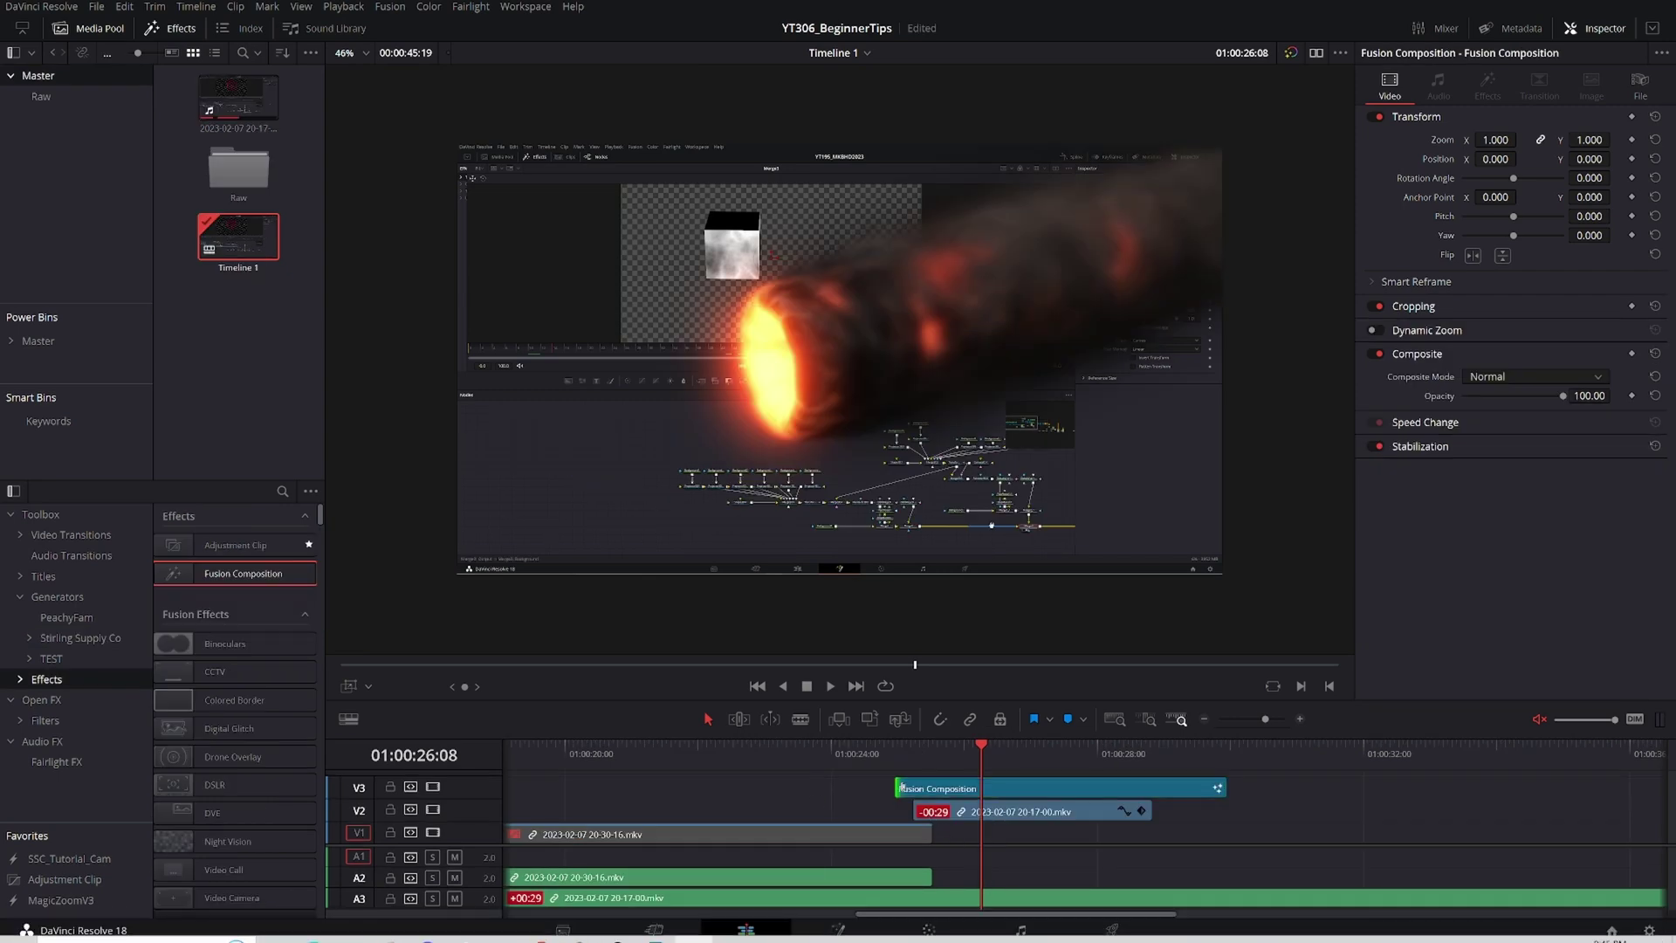
Trim both ends of the Fusion Composition on V3 to match the length of the V2 clip beneath it
left_click_drag(897, 788, 917, 790)
left_click_drag(1226, 788, 1147, 789)
left_click(1147, 789)
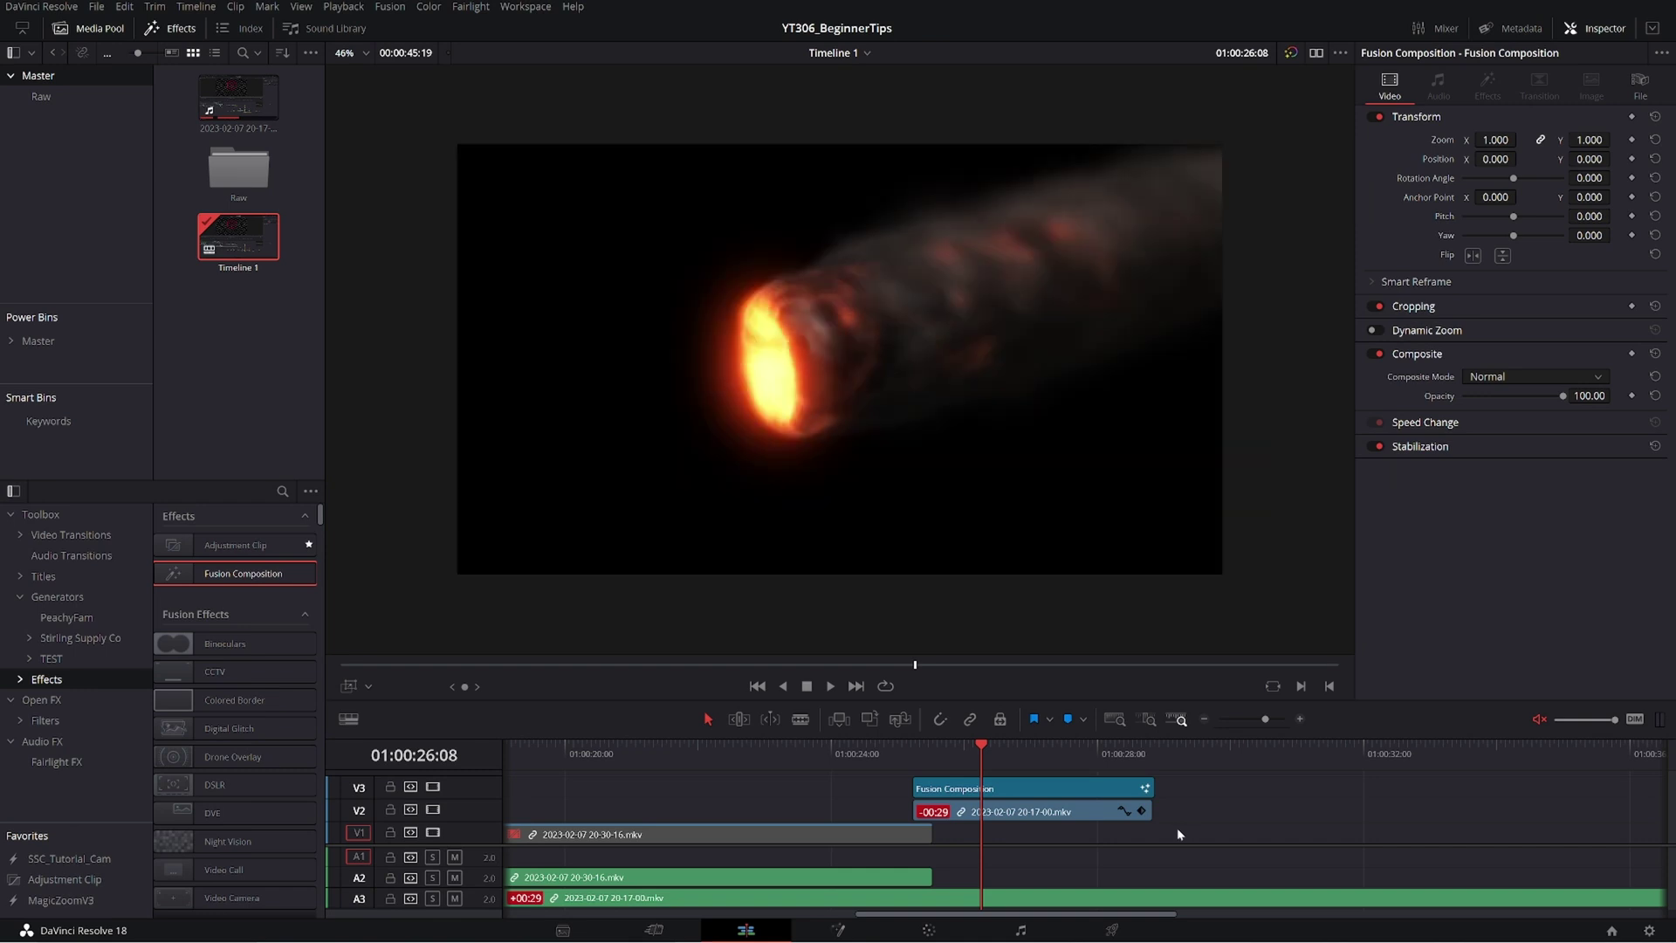
Play the trimmed Fusion Composition from its start without render caching to check its playback speed
left_click_drag(899, 758, 921, 748)
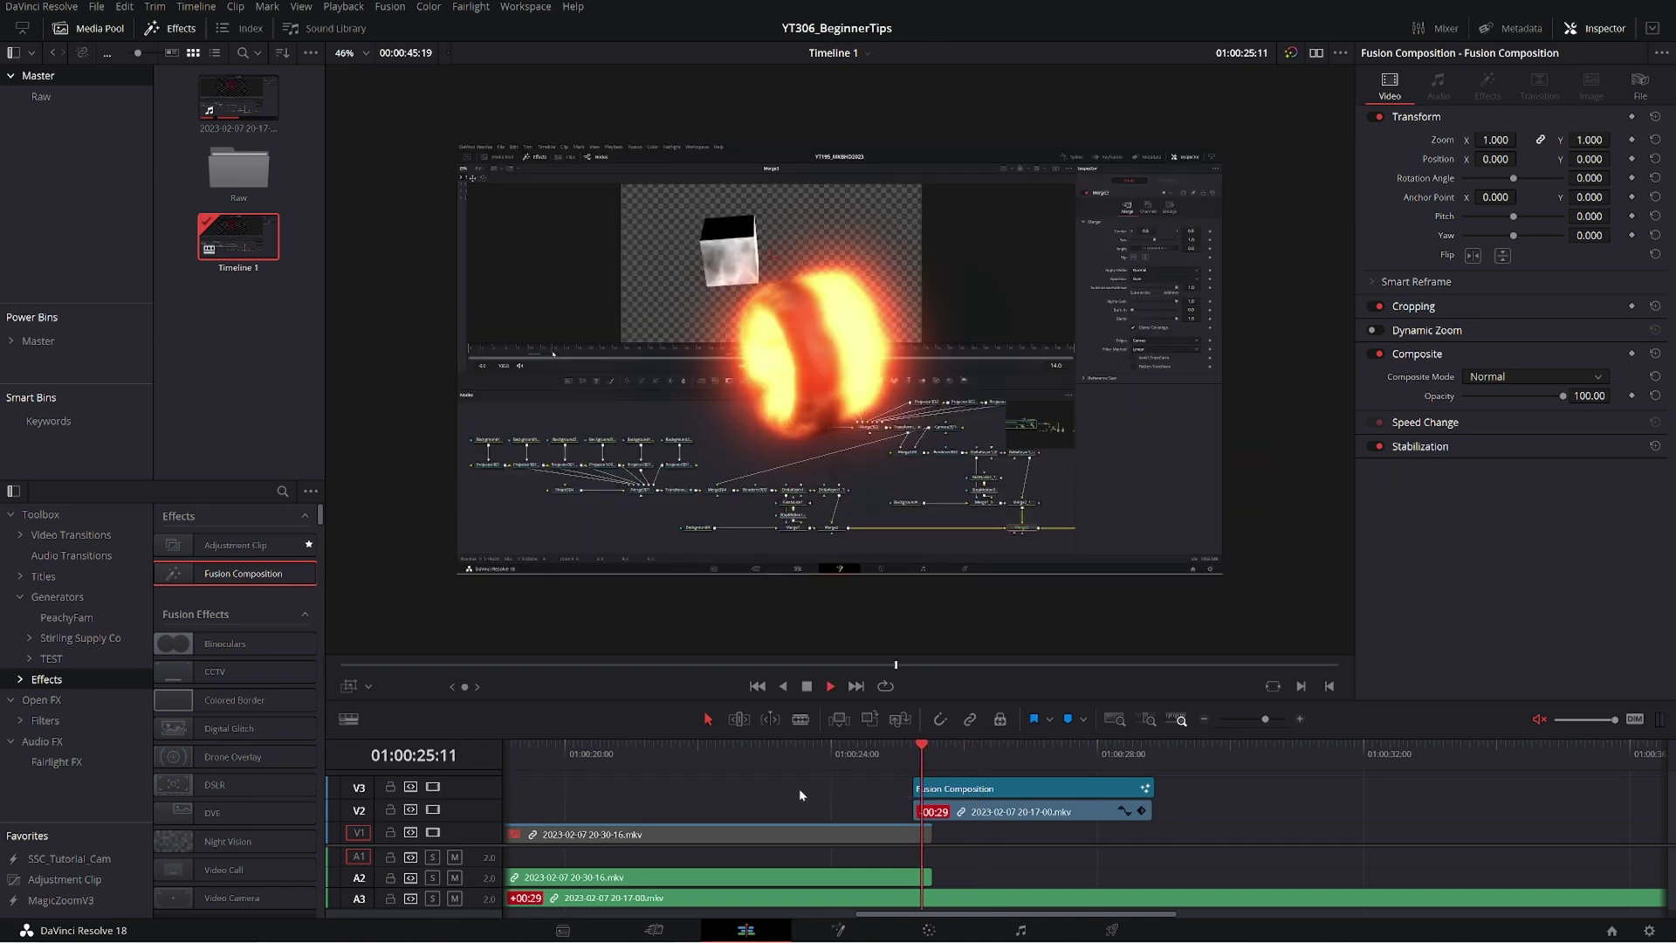
key("space")
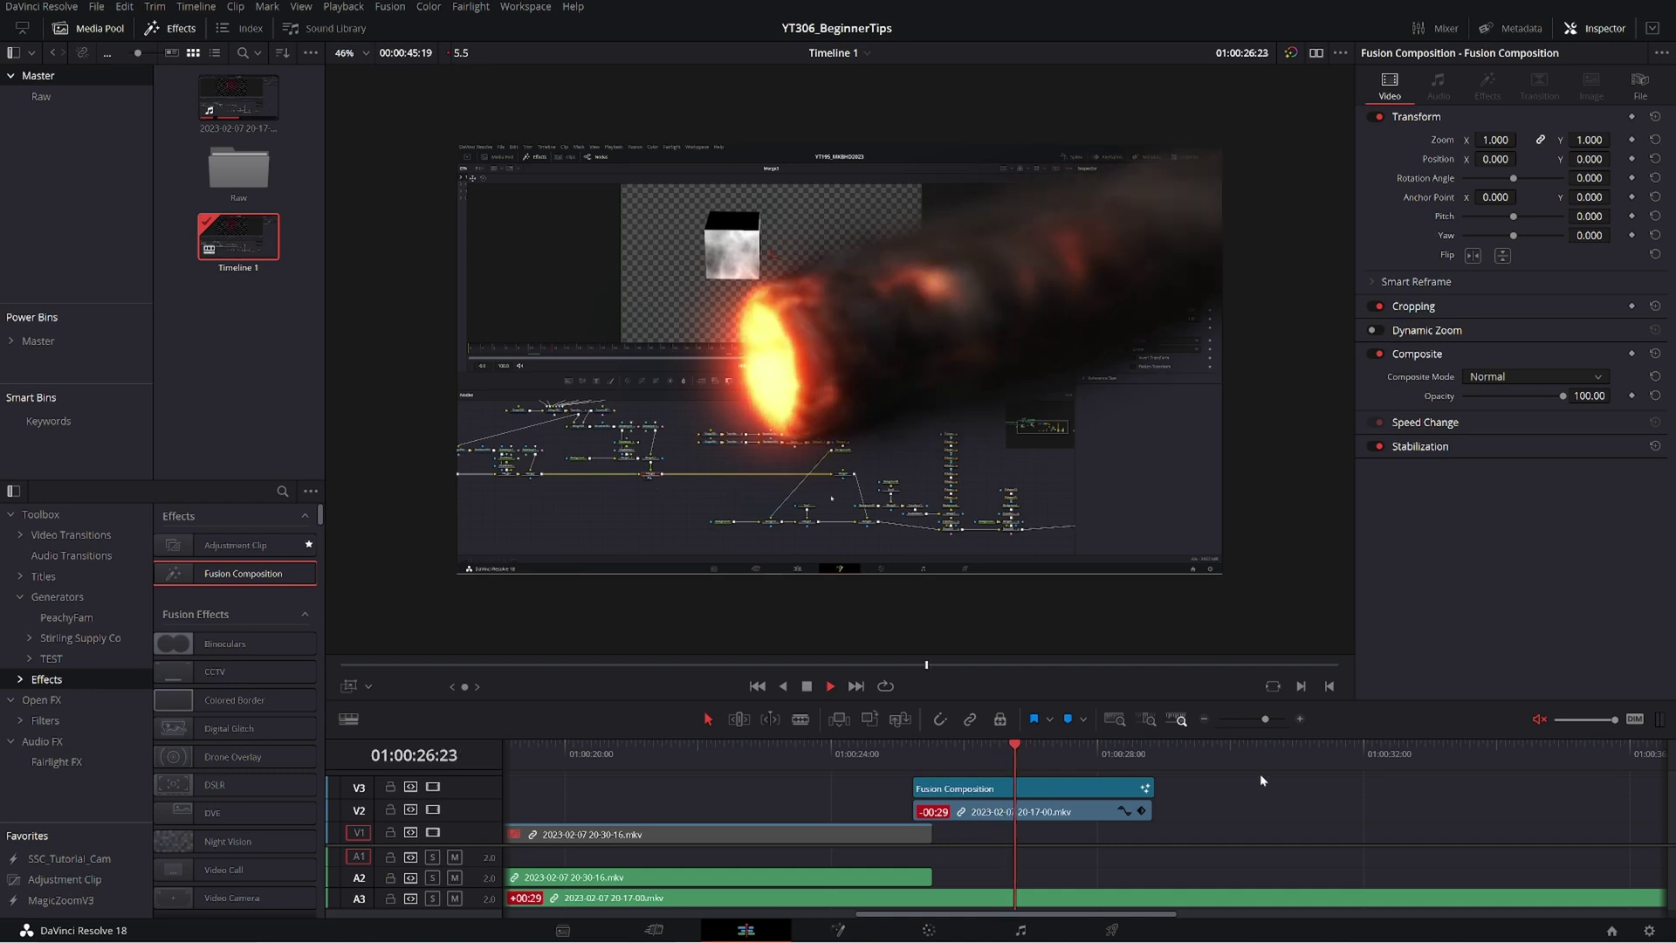
key("space")
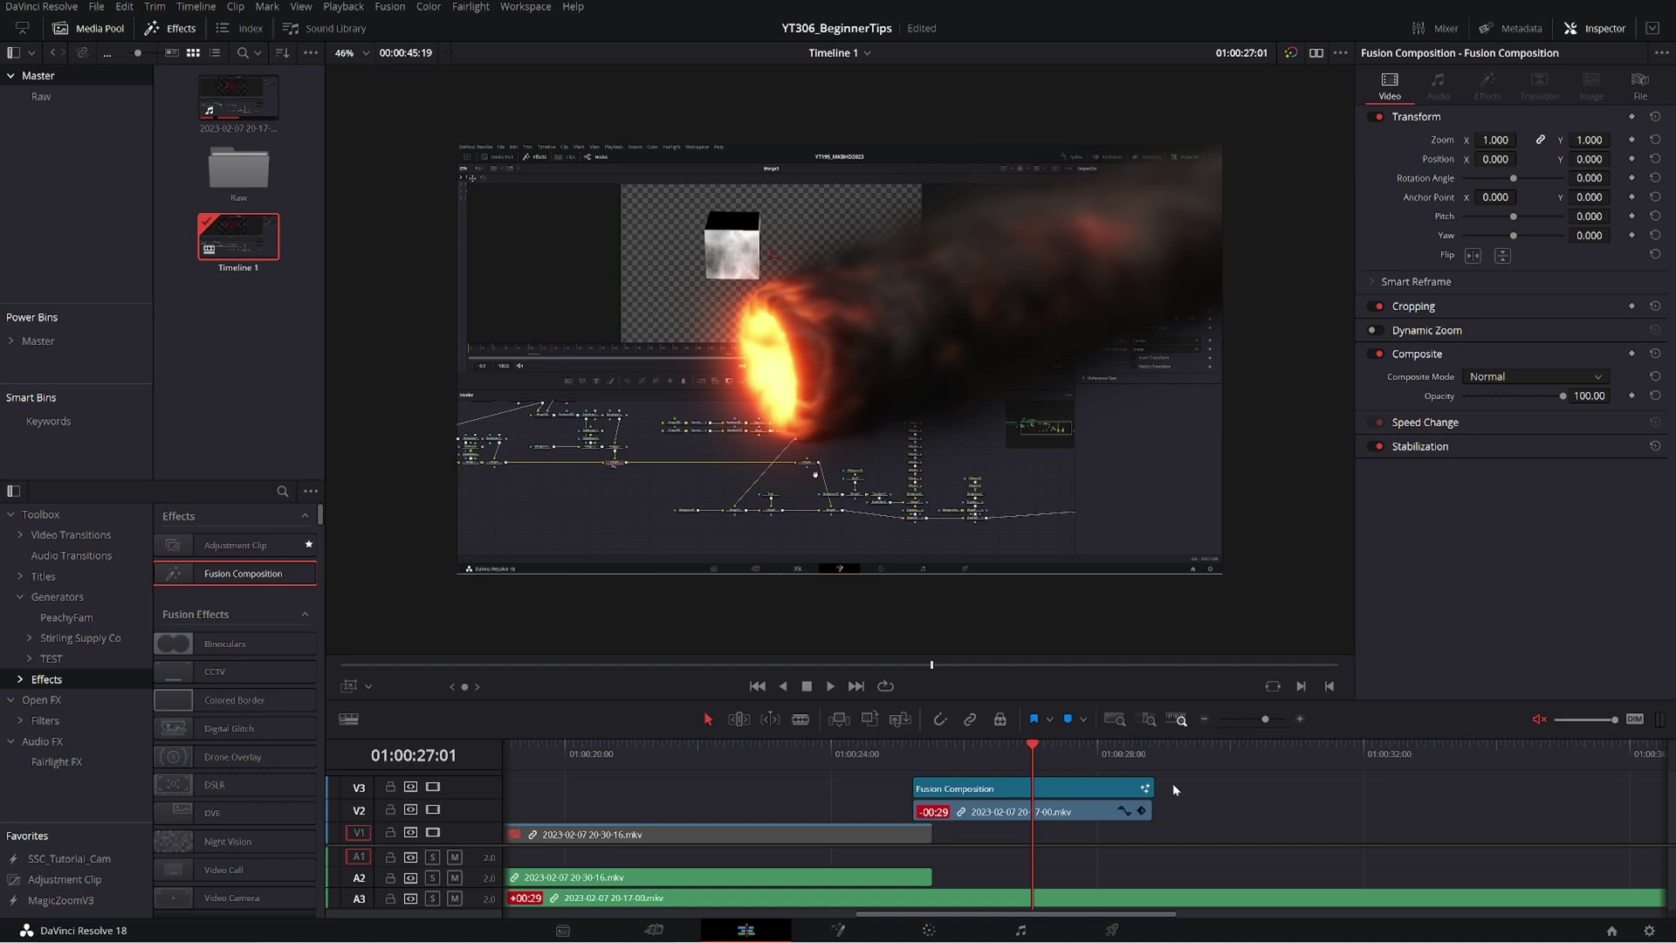
Set the playback Render Cache to Smart and return the playhead to the Fusion Composition's start at 01:00:25:10
left_click(343, 6)
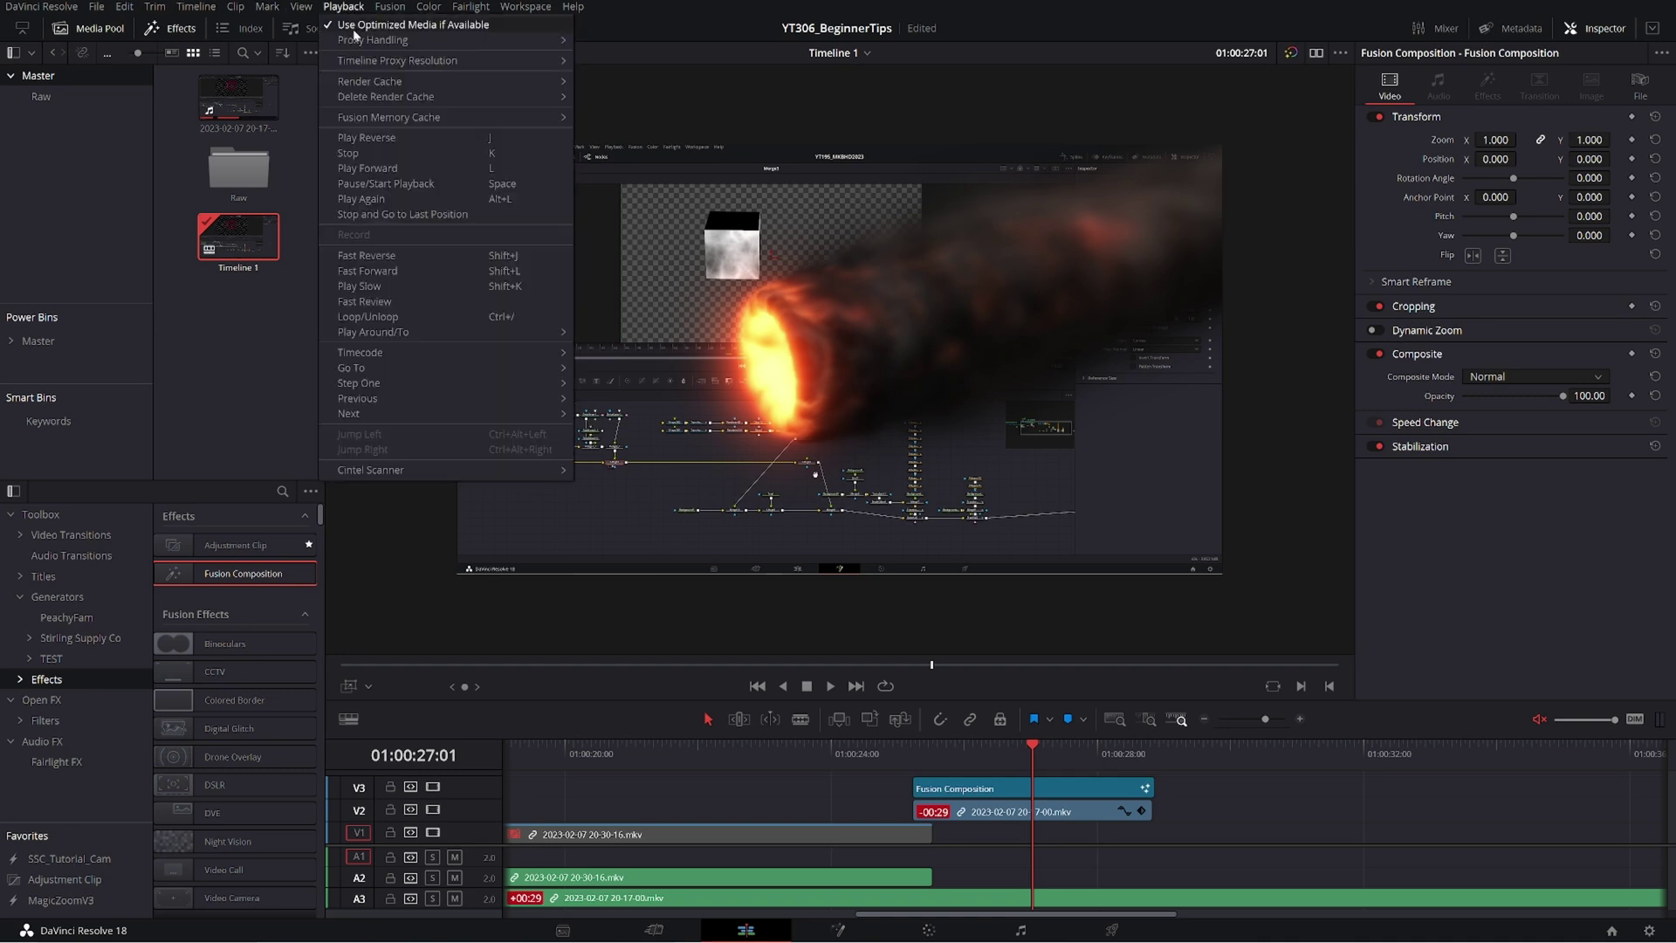
mouse_move(366, 84)
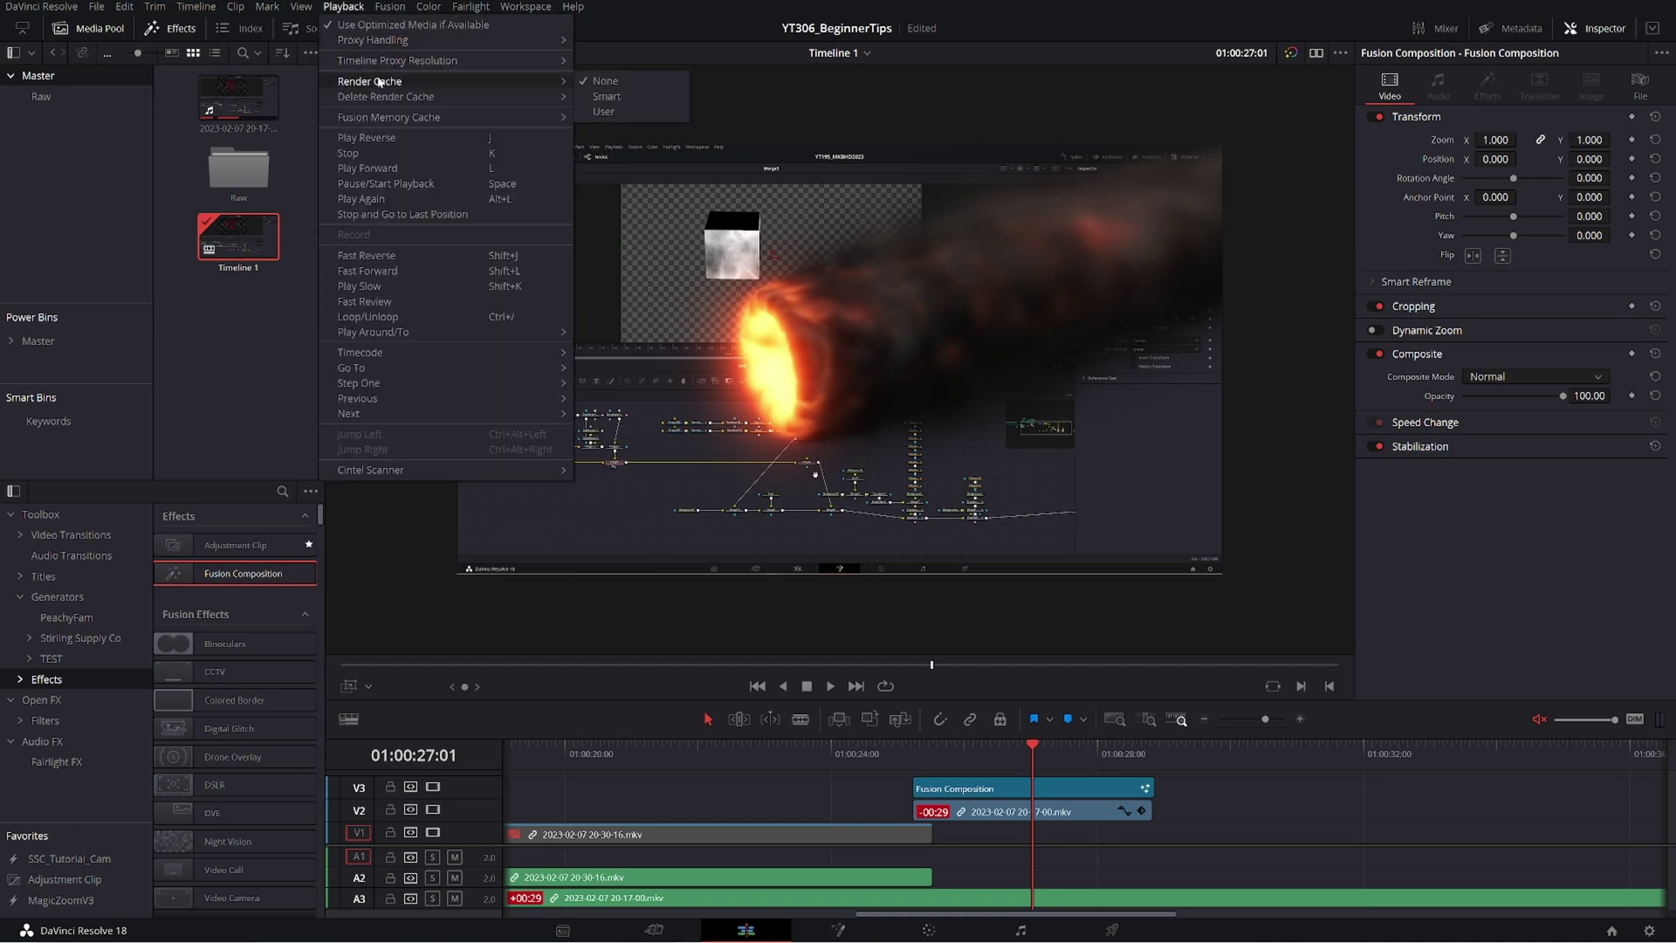
left_click(638, 97)
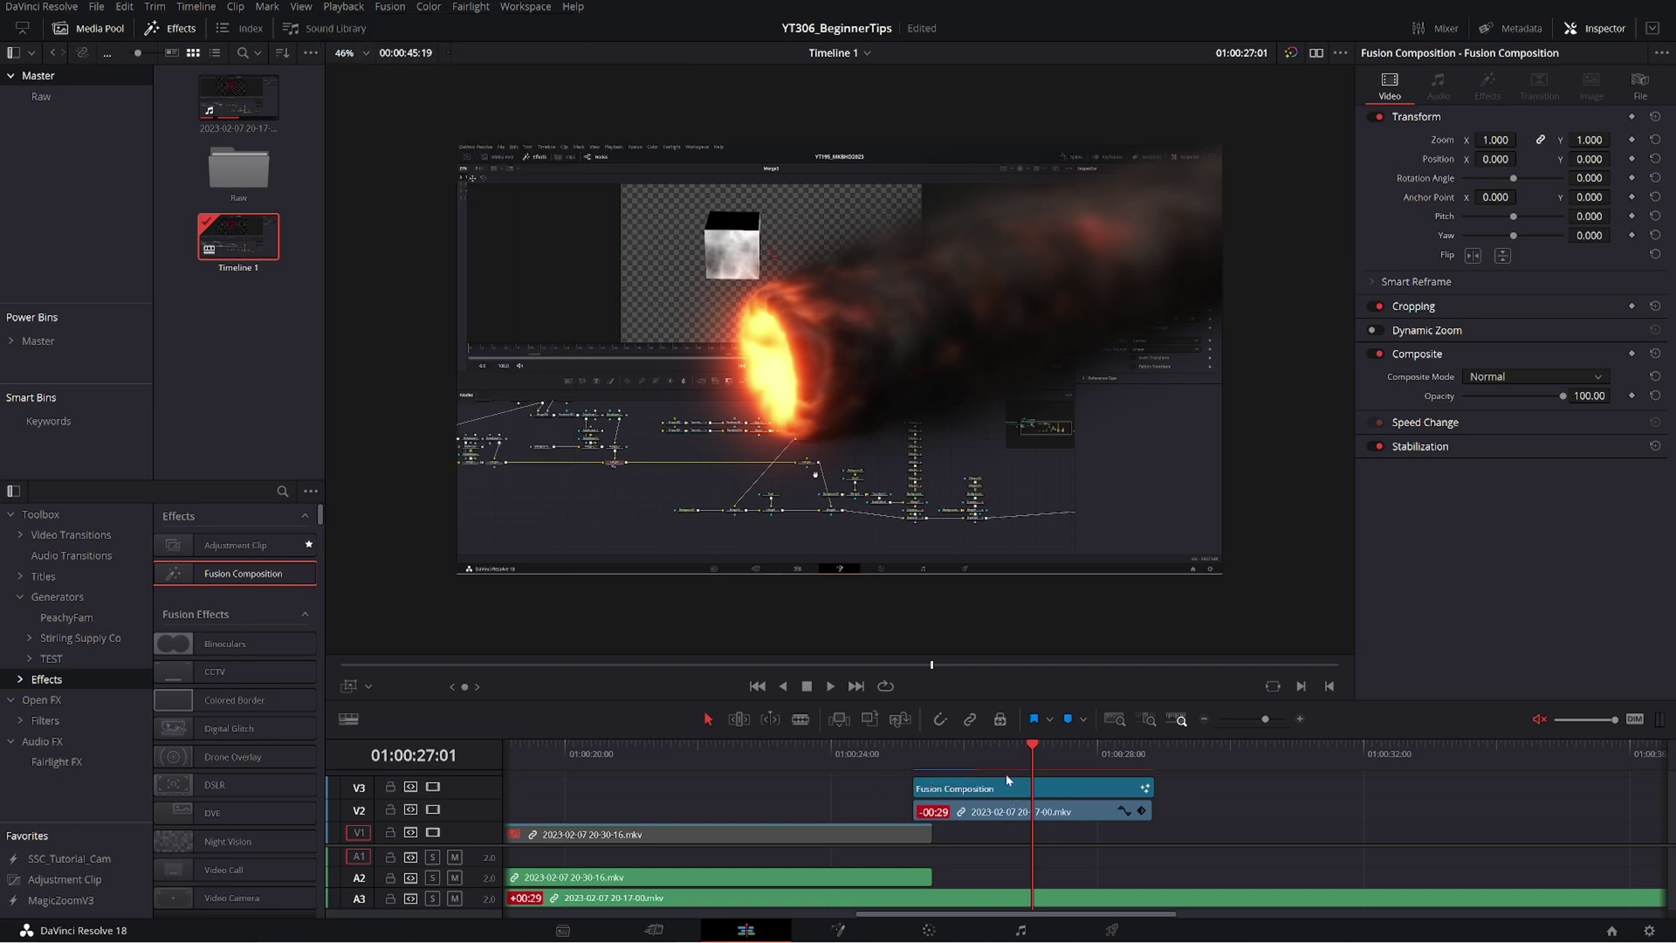
left_click(920, 747)
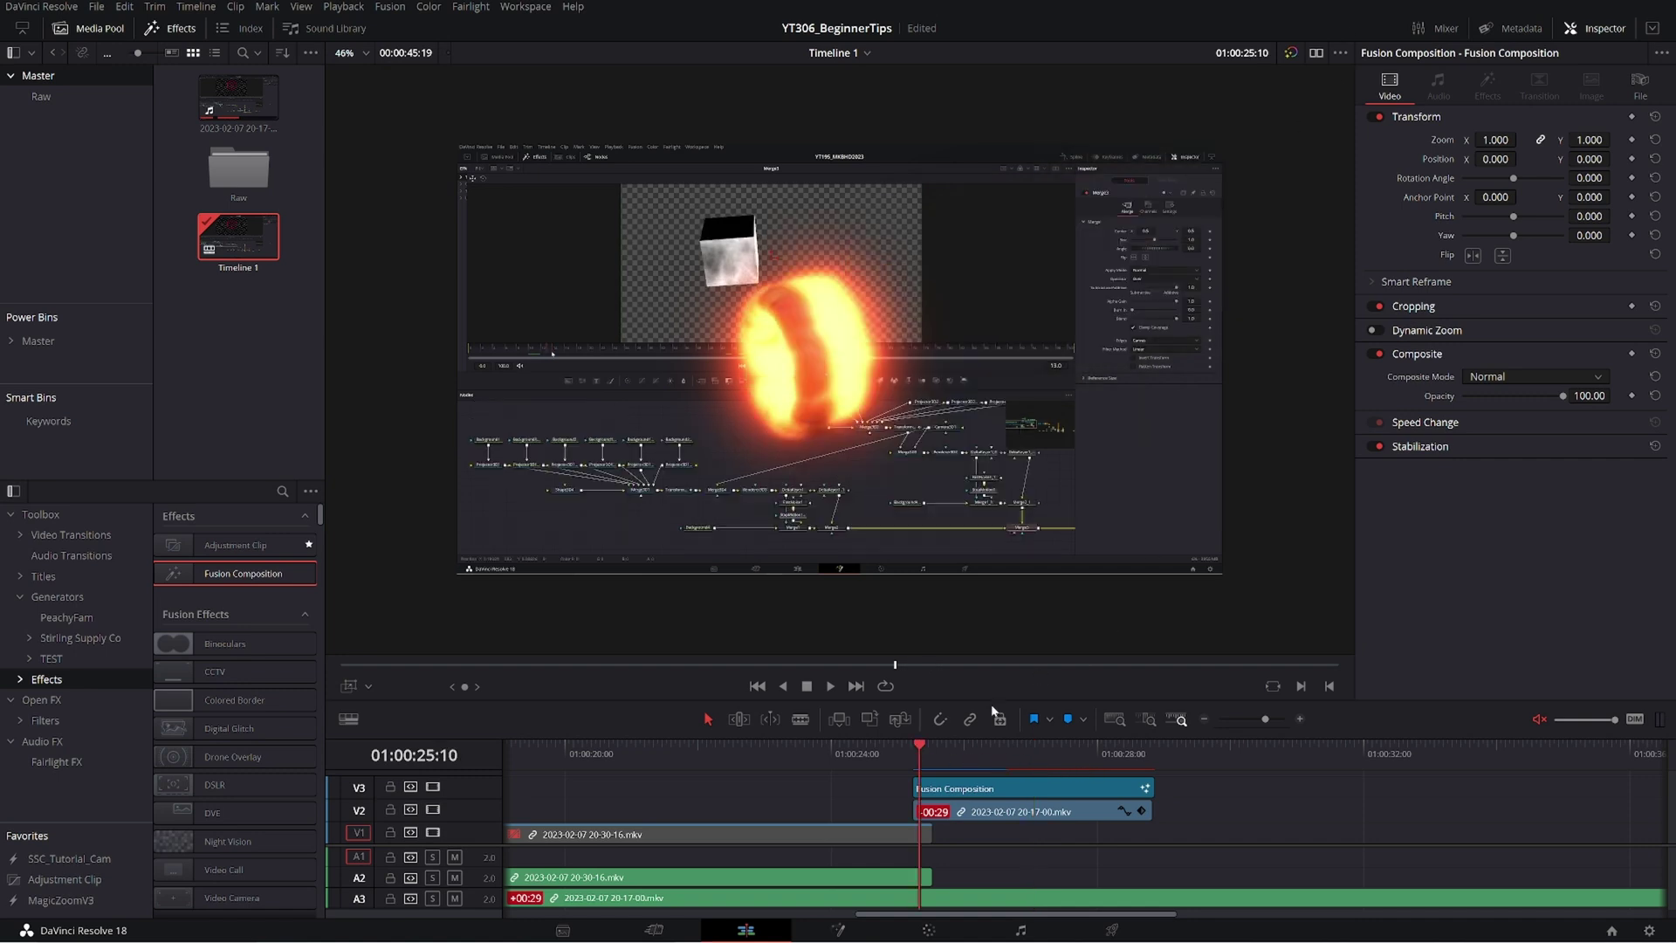
Check the timeline viewer's Show All Video Frames option and play the Fusion Composition from partway through
left_click(1341, 53)
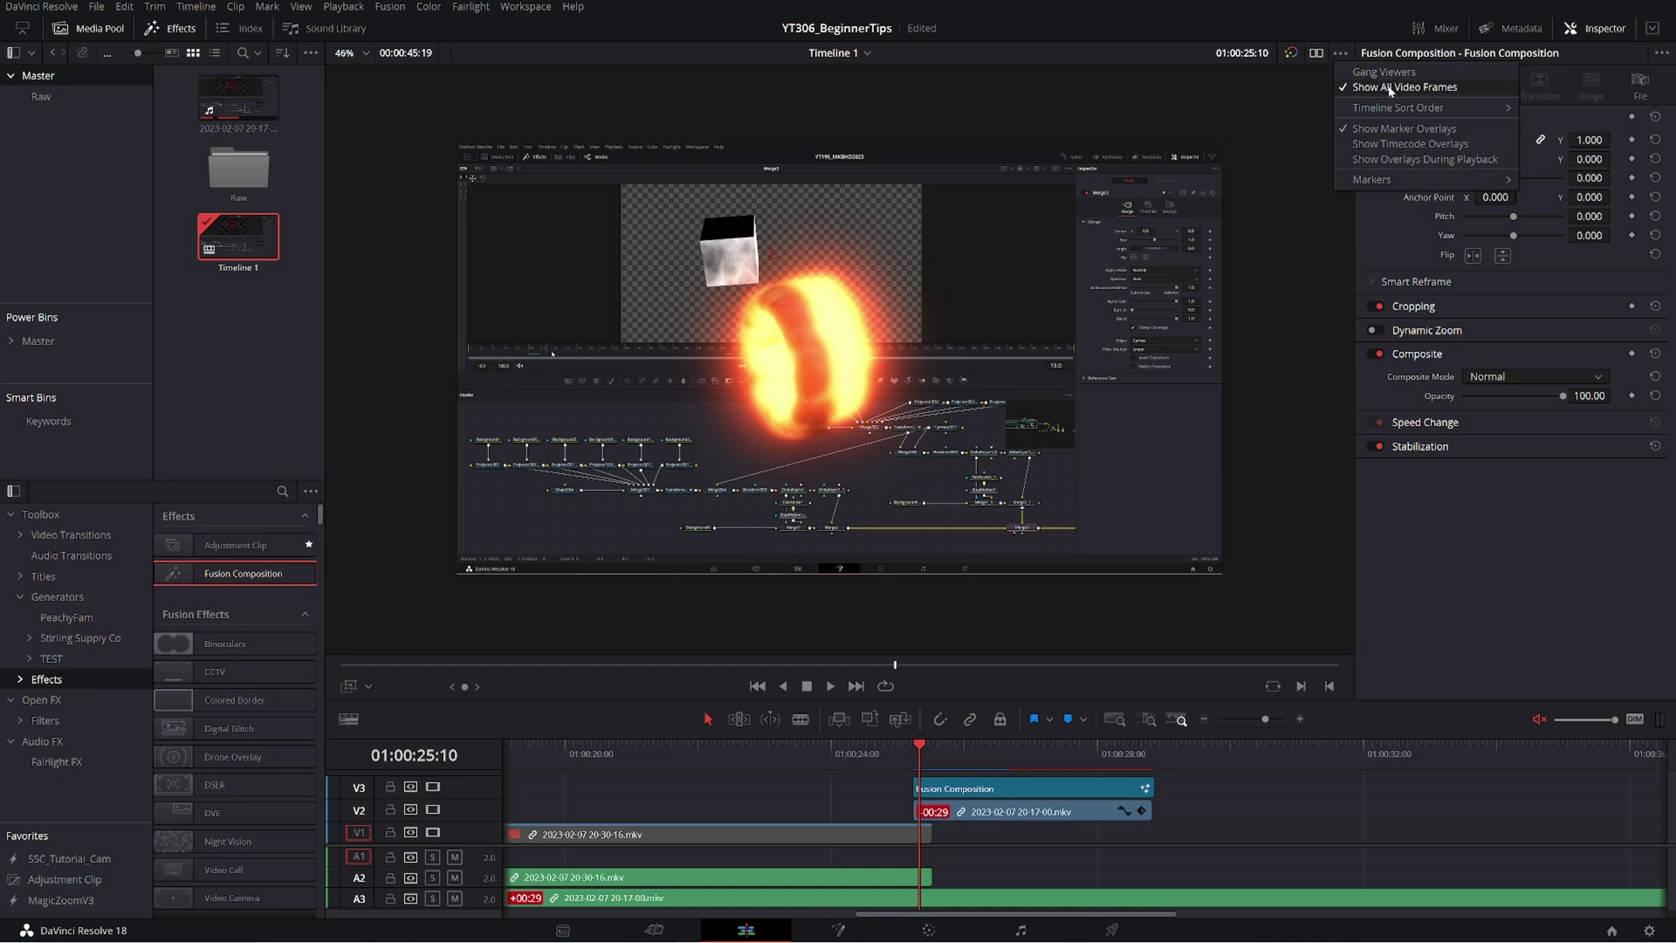
left_click(1217, 829)
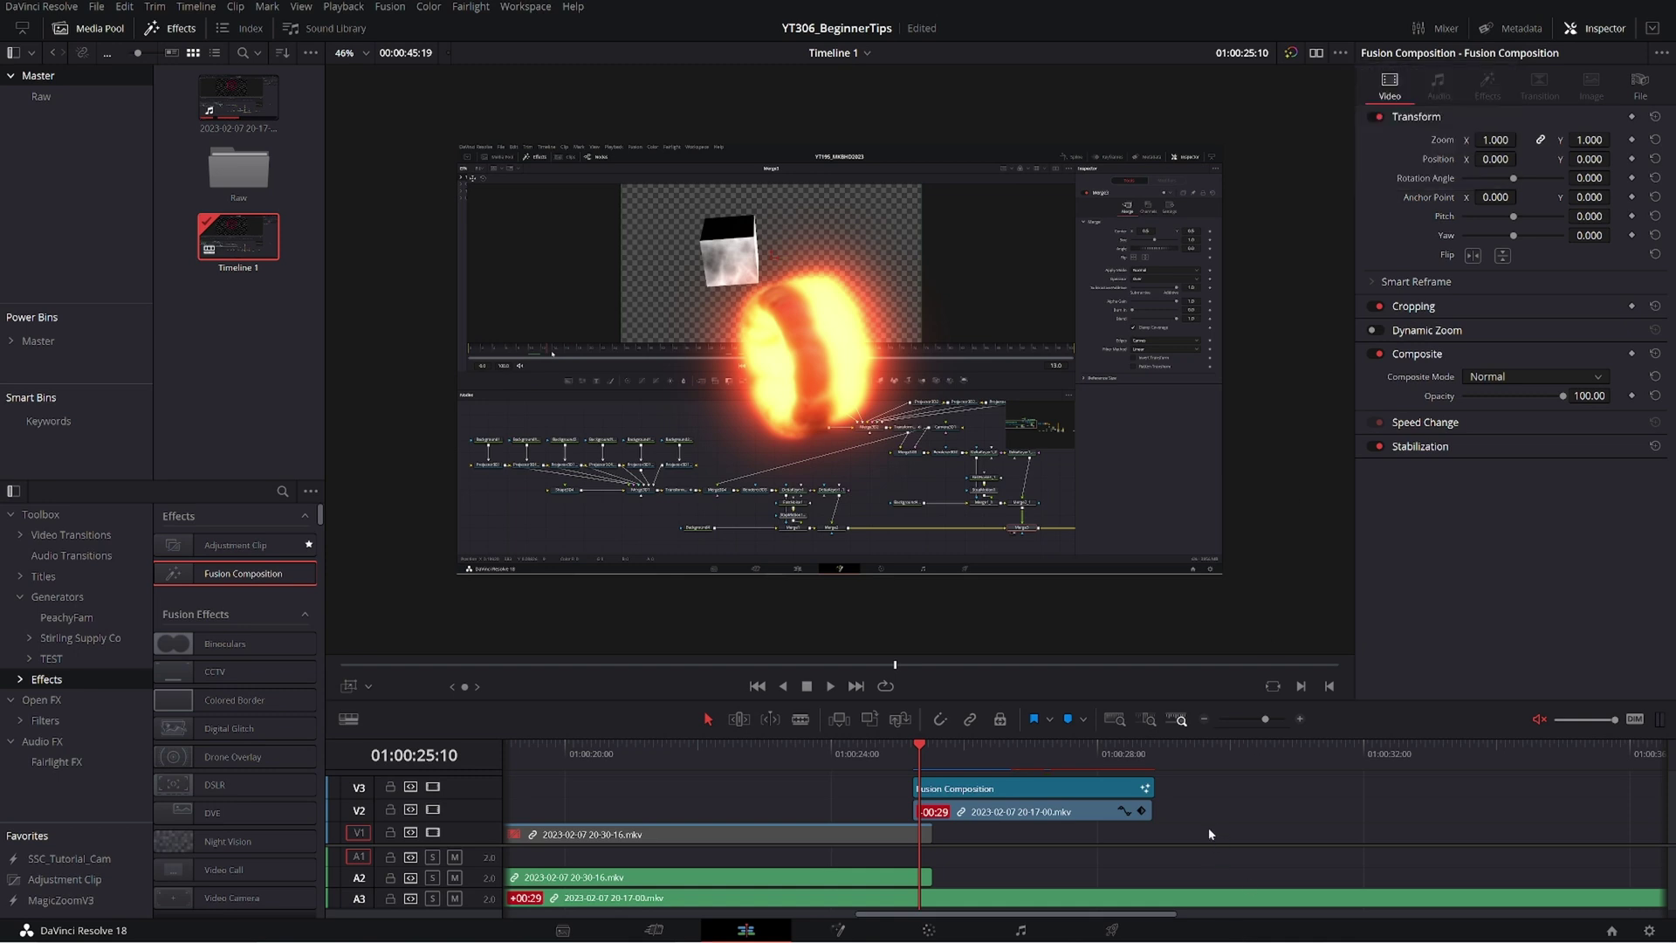
left_click(1008, 756)
key("space")
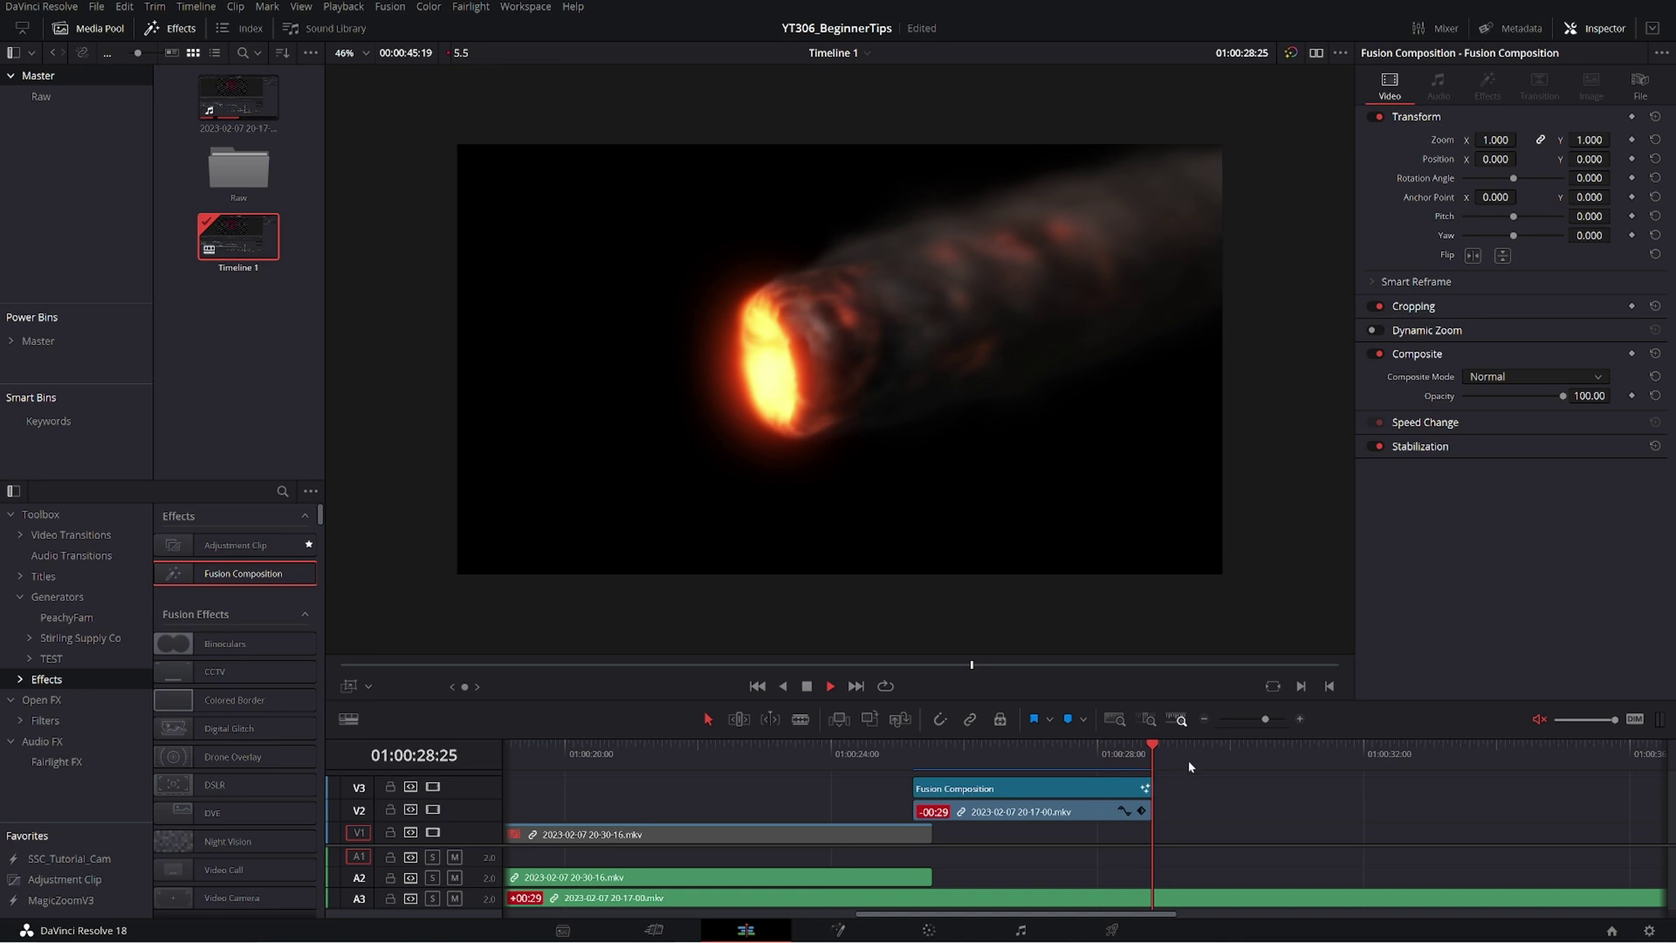
Replay the cached Fusion Composition twice, first from just before it and then from 01:00:25:15, to check smoothness
left_click(887, 758)
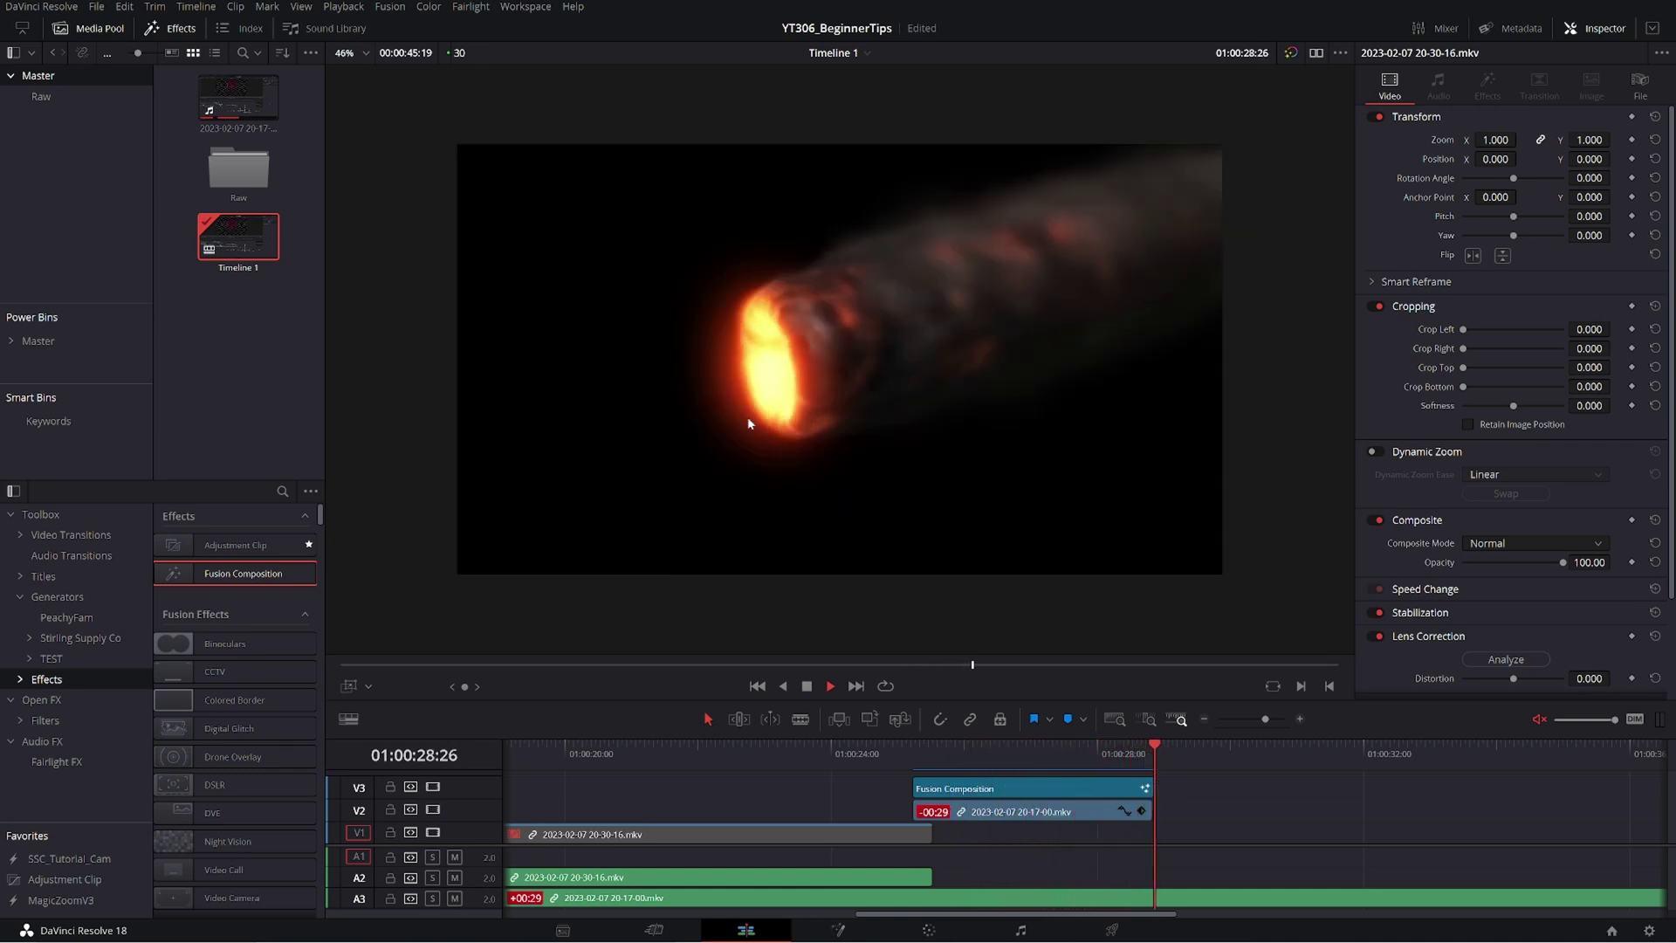
key("space")
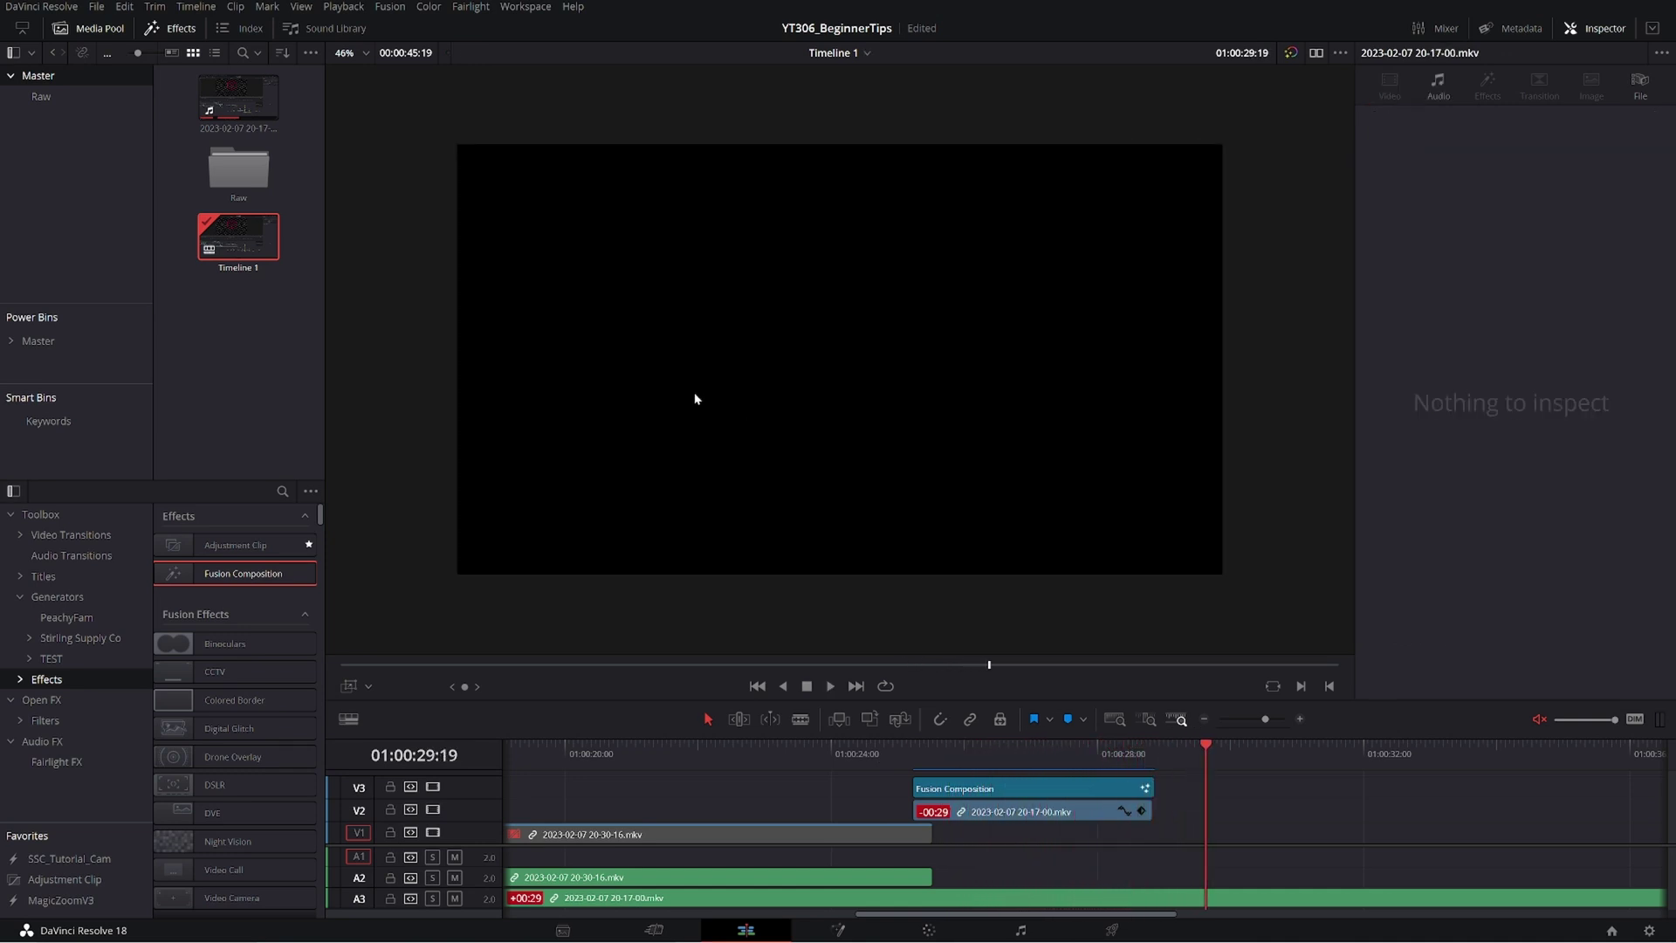
left_click(929, 751)
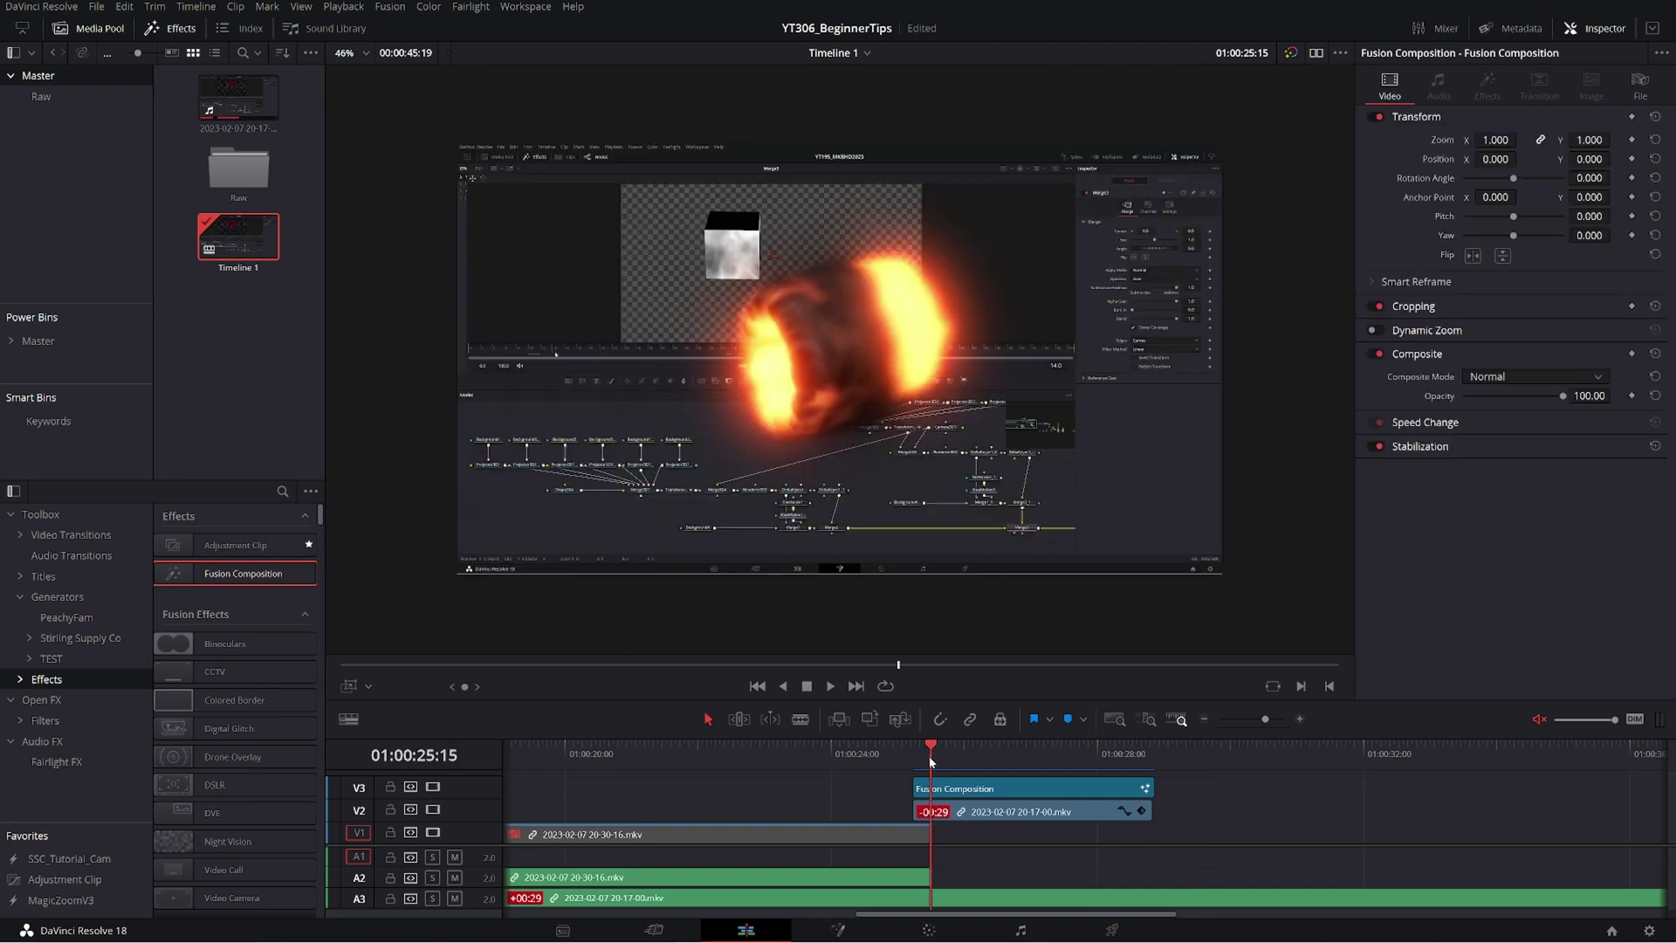
key("space")
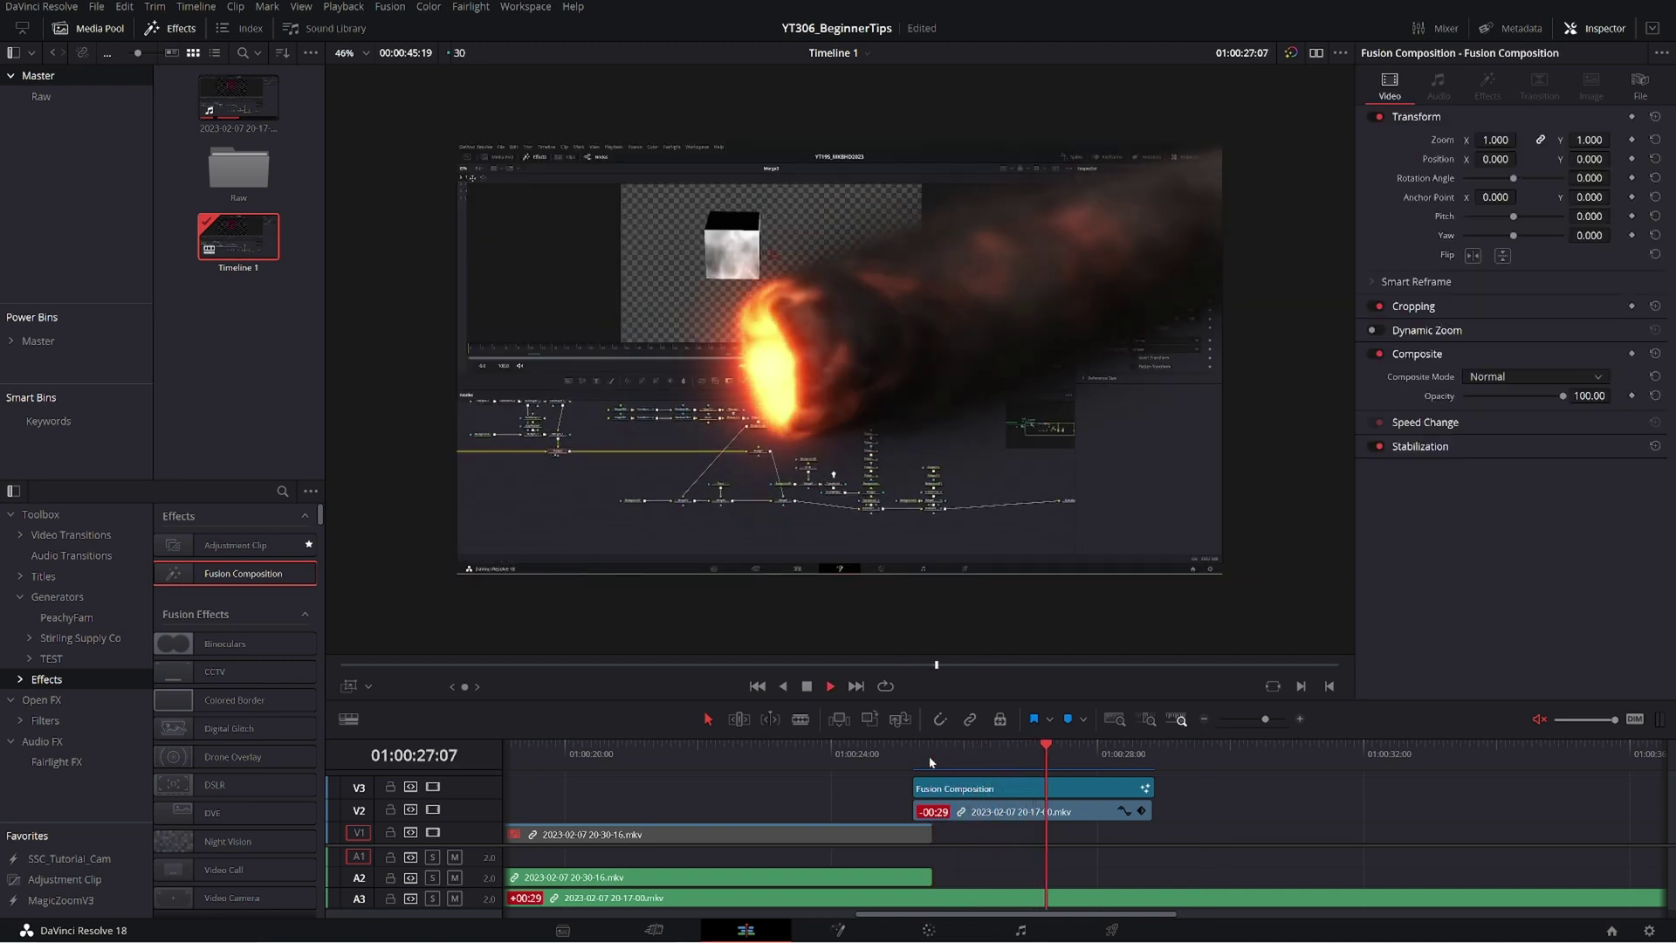
key("space")
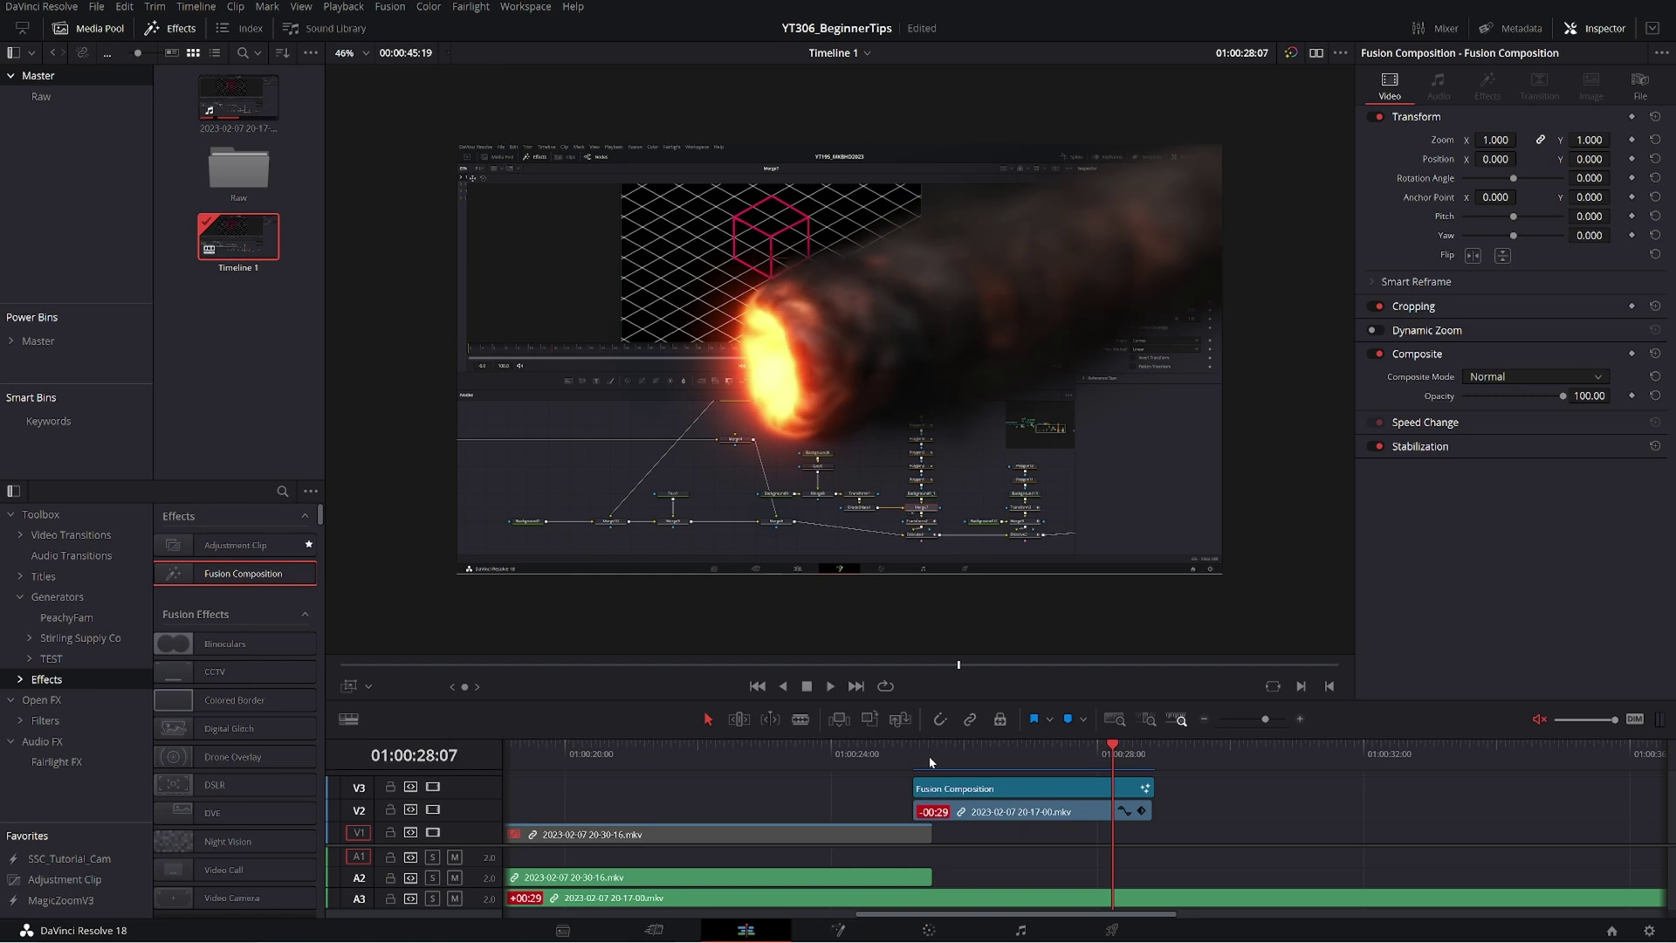